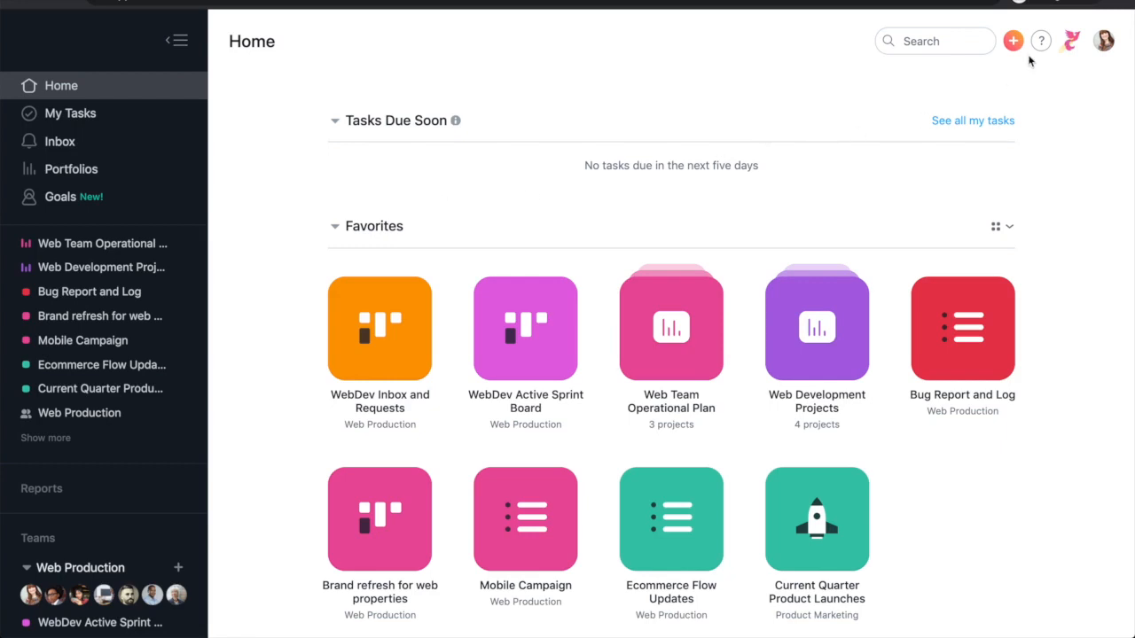
- Open the Web Production team's overview page
left_click(1105, 46)
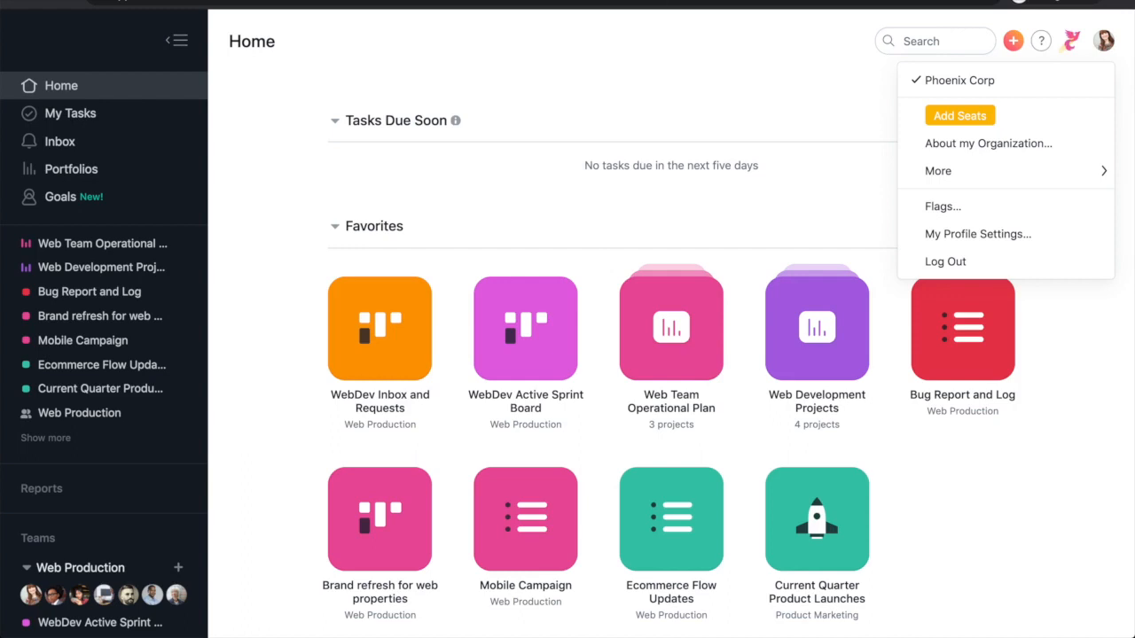
scroll(124, 325, "down", 3)
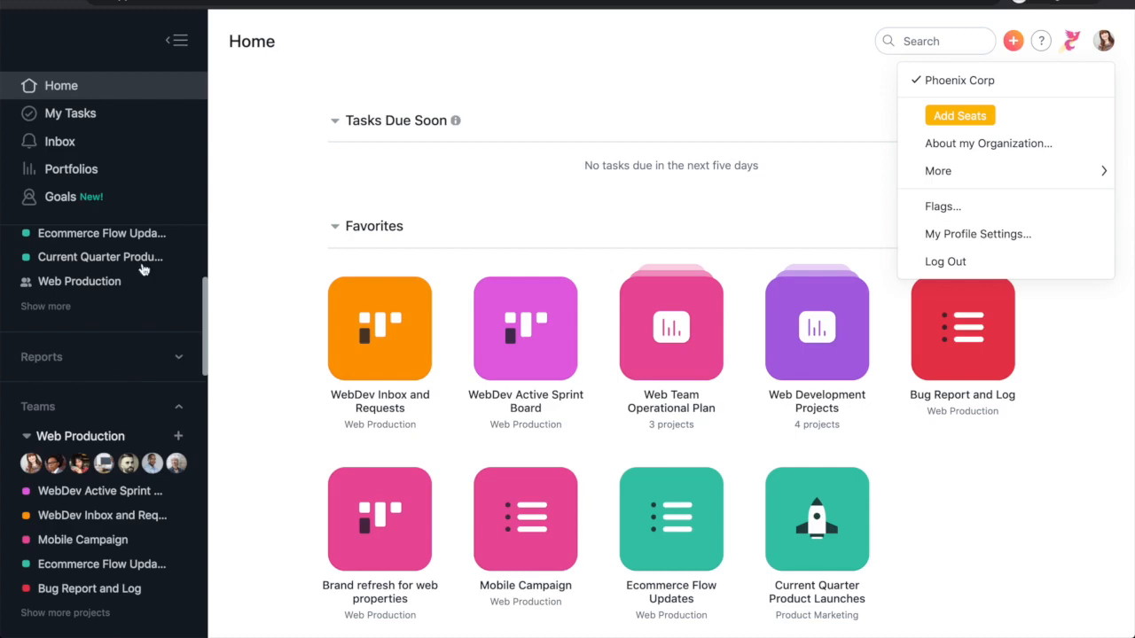
scroll(125, 404, "up", 2)
scroll(124, 407, "down", 4)
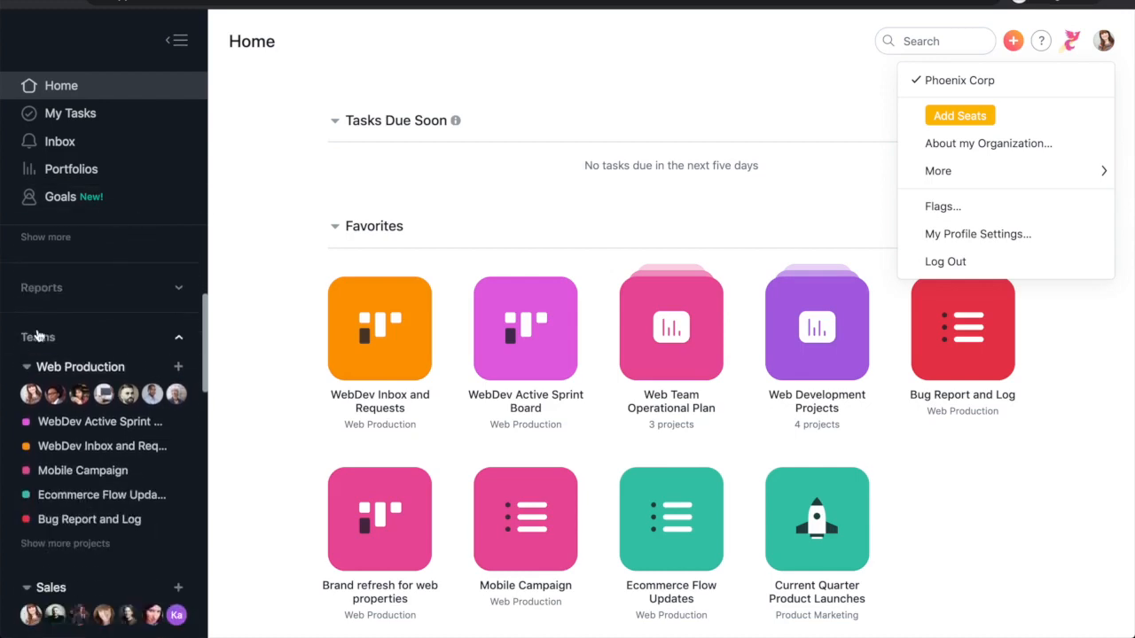
left_click(38, 336)
left_click(38, 360)
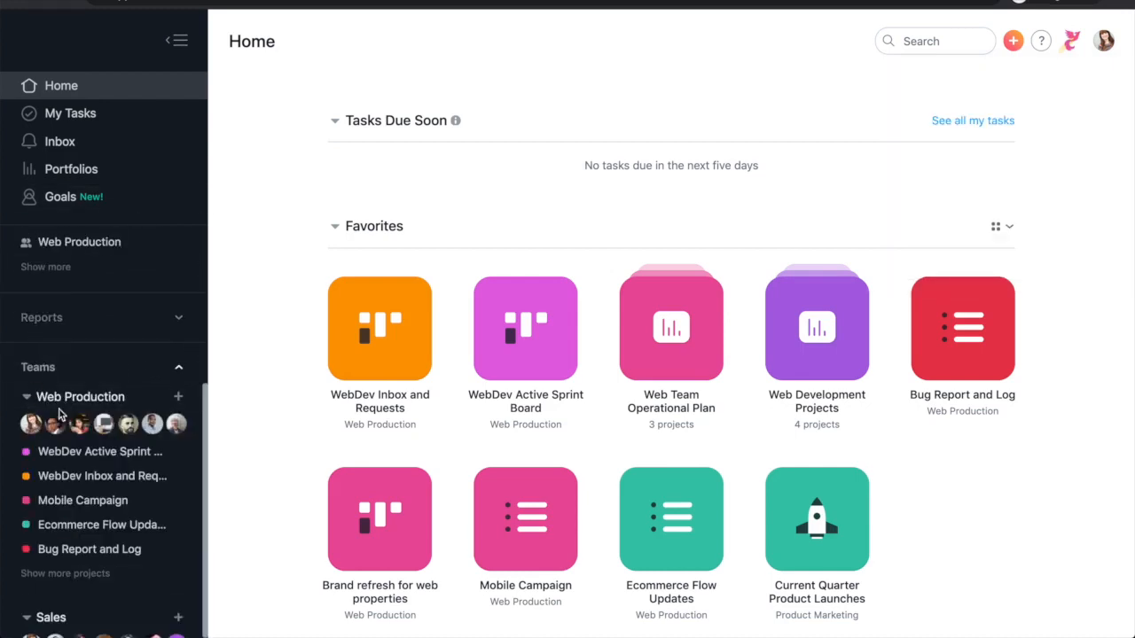
left_click(49, 399)
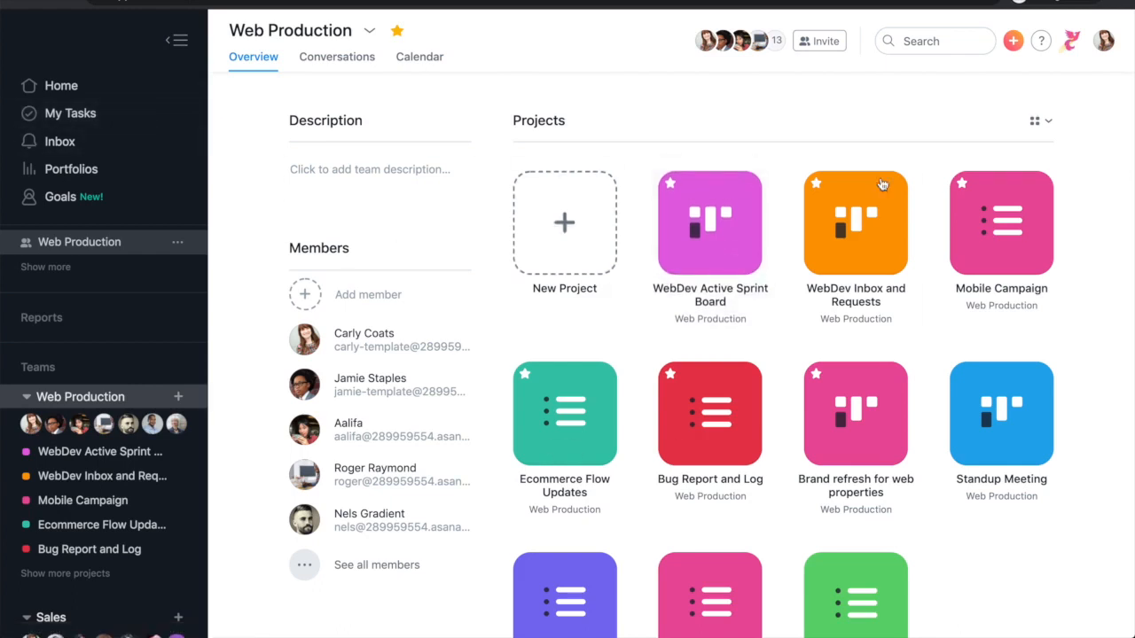
- Start a new project using the template library as the starting point
left_click(1015, 47)
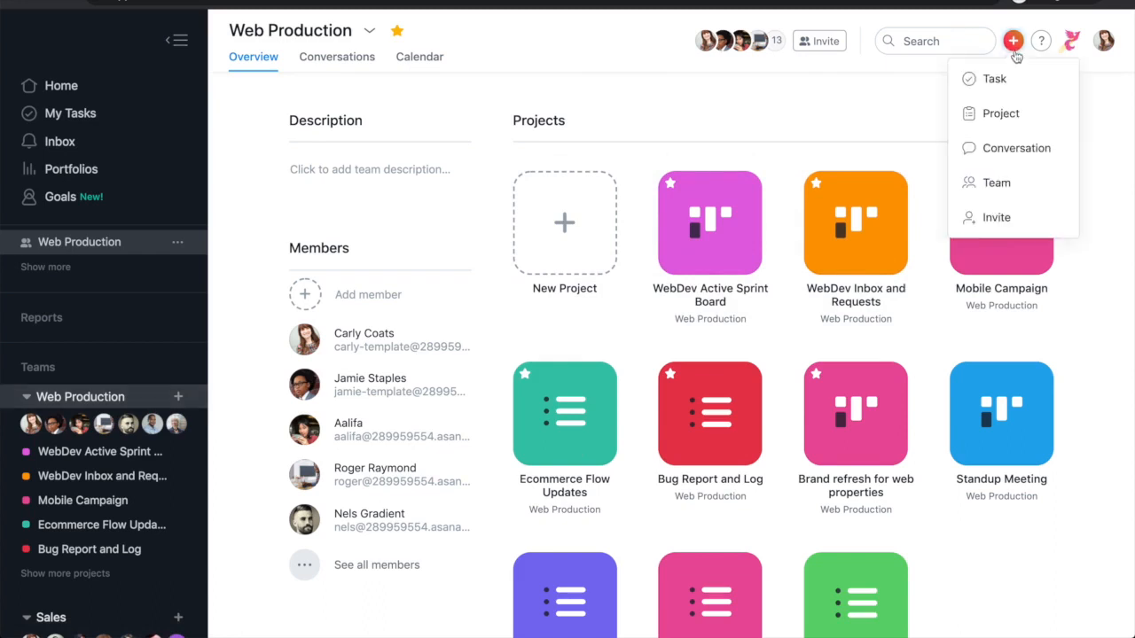
left_click(1012, 112)
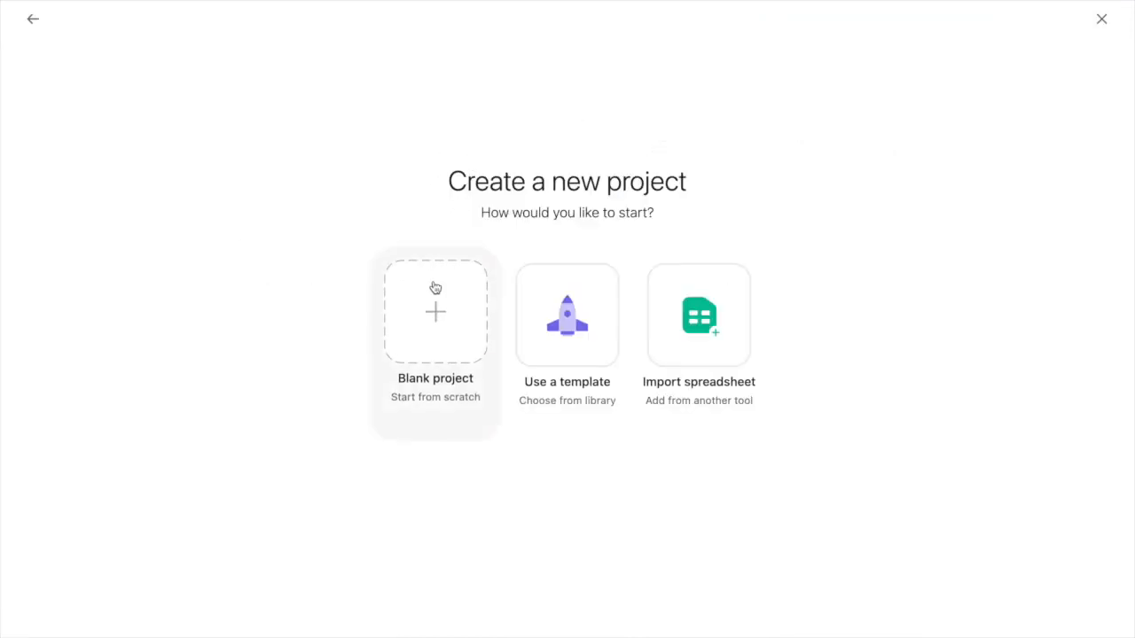
left_click(565, 317)
- Examine the general project templates and the template types available for filtering
scroll(565, 318, "down", 3)
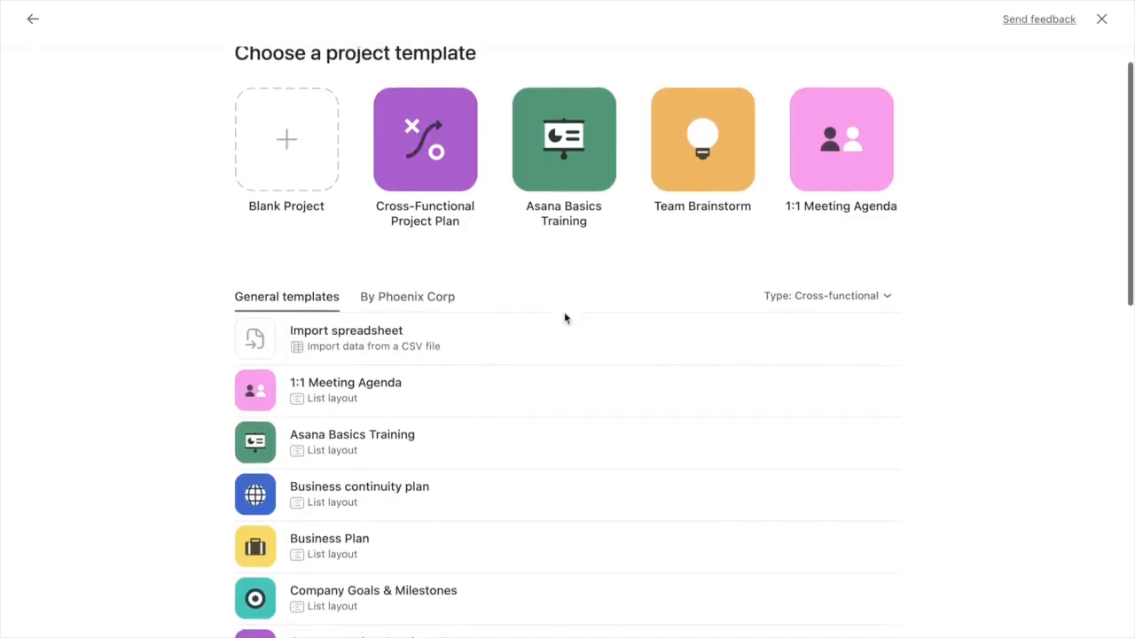
scroll(565, 317, "up", 1)
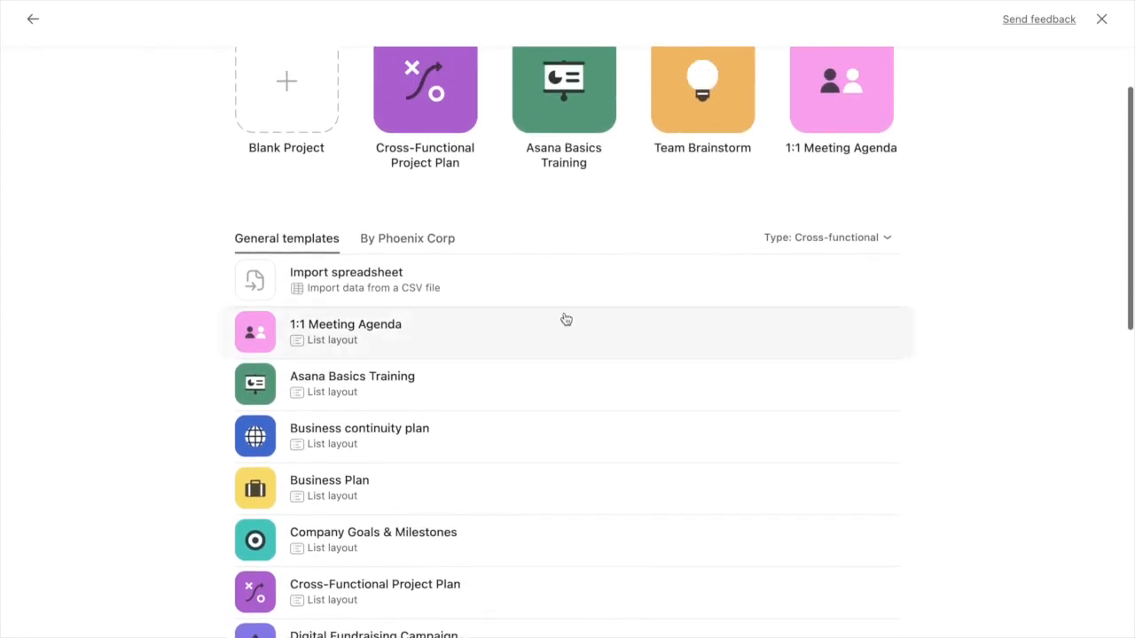
left_click(803, 247)
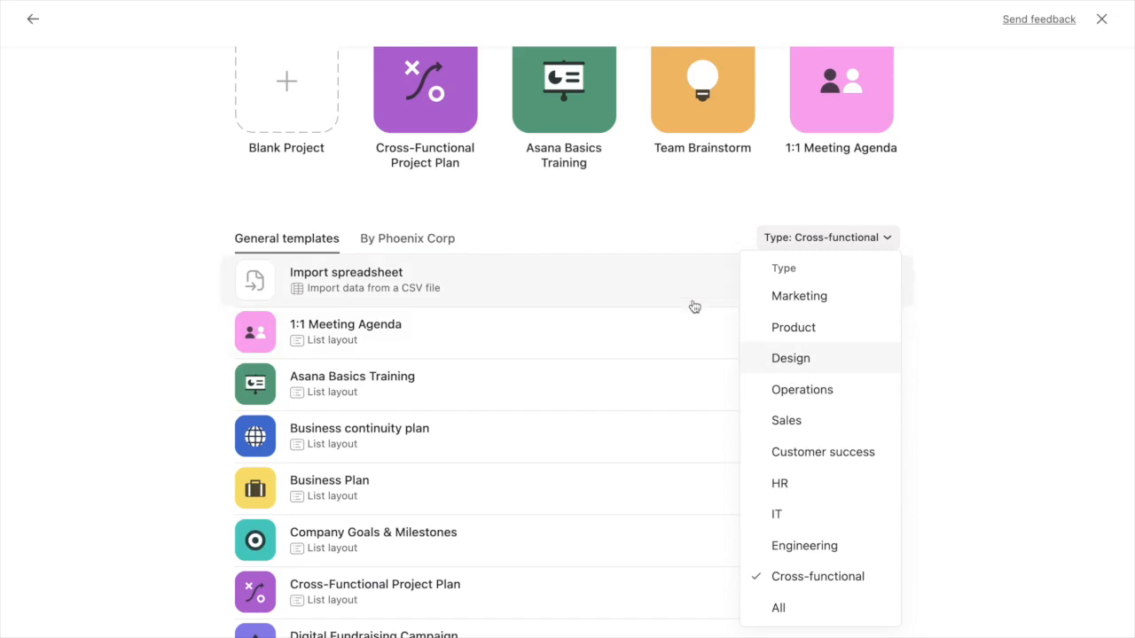
scroll(694, 307, "up", 1)
scroll(694, 307, "down", 1)
scroll(694, 307, "up", 1)
scroll(694, 307, "up", 2)
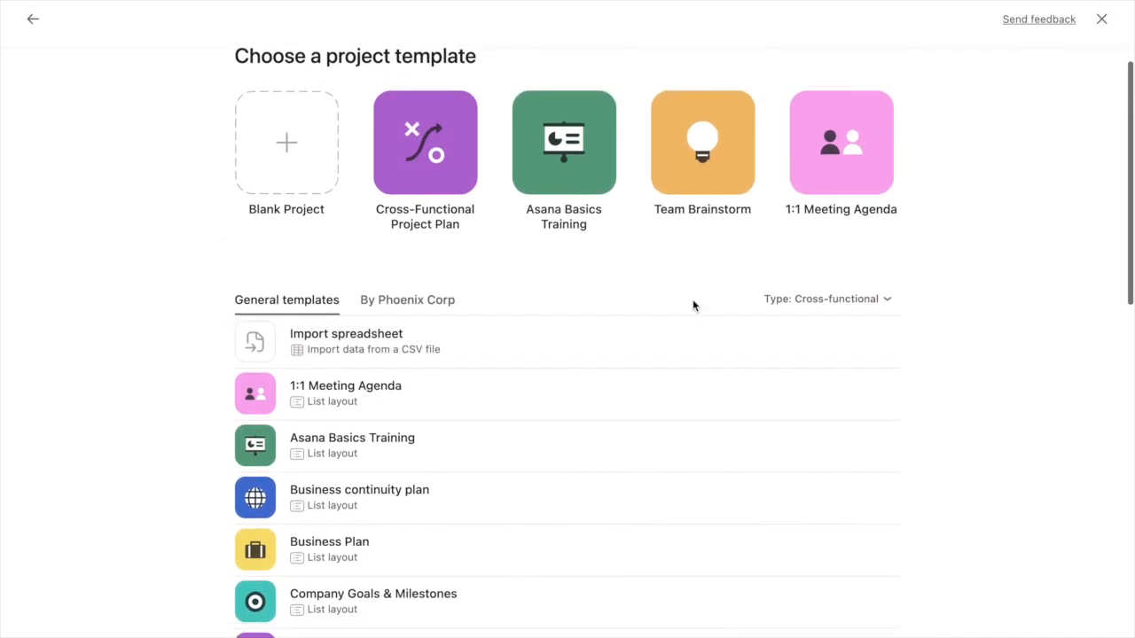
scroll(693, 306, "down", 1)
scroll(693, 305, "up", 1)
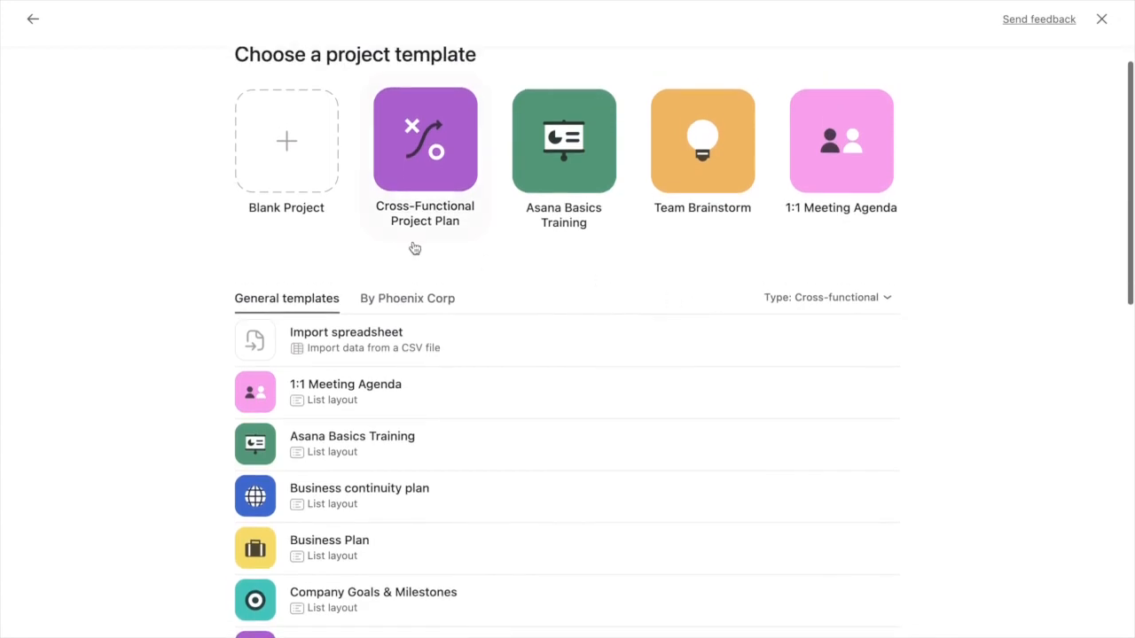
- Set up a blank project named "2020 Company Celebration" and assign it to the Staff team
left_click(259, 178)
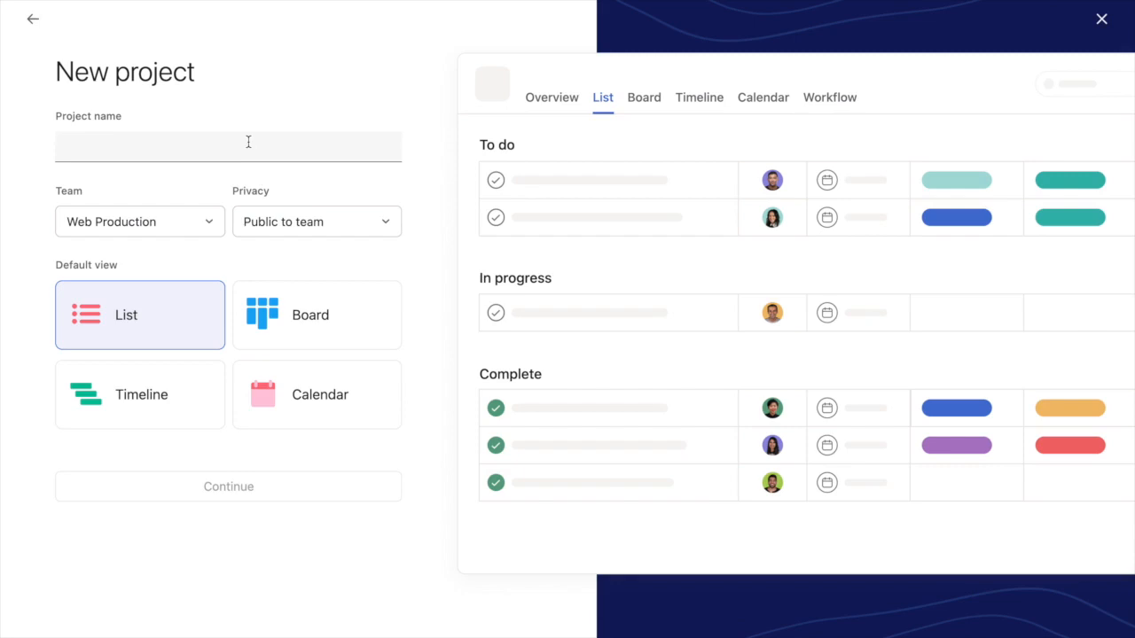
type("2020 Company Celebration")
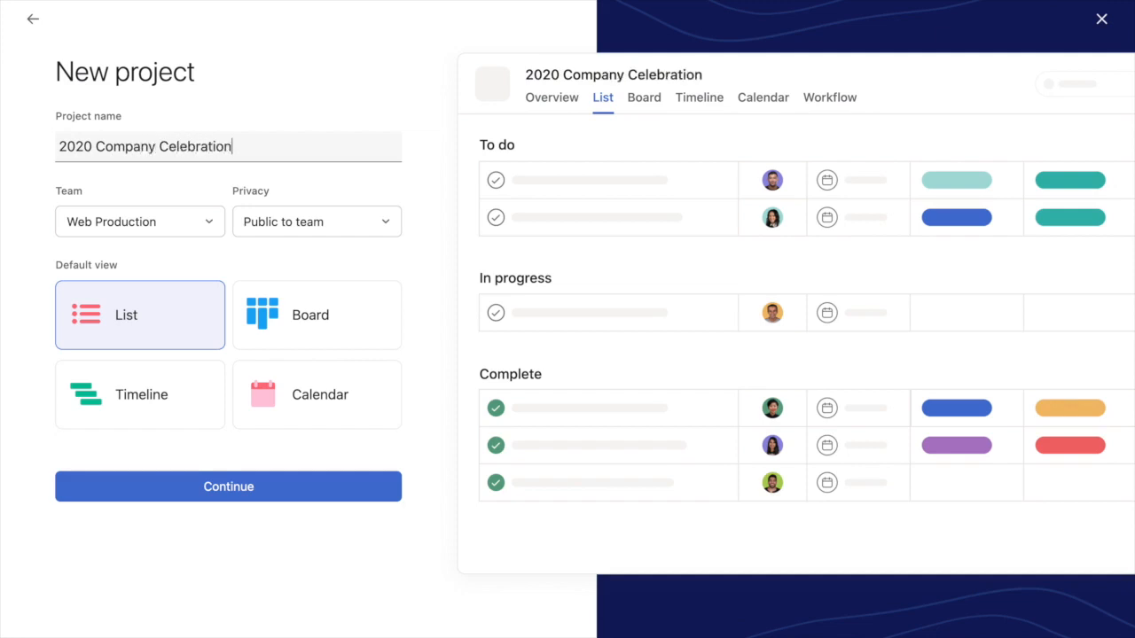
left_click(162, 222)
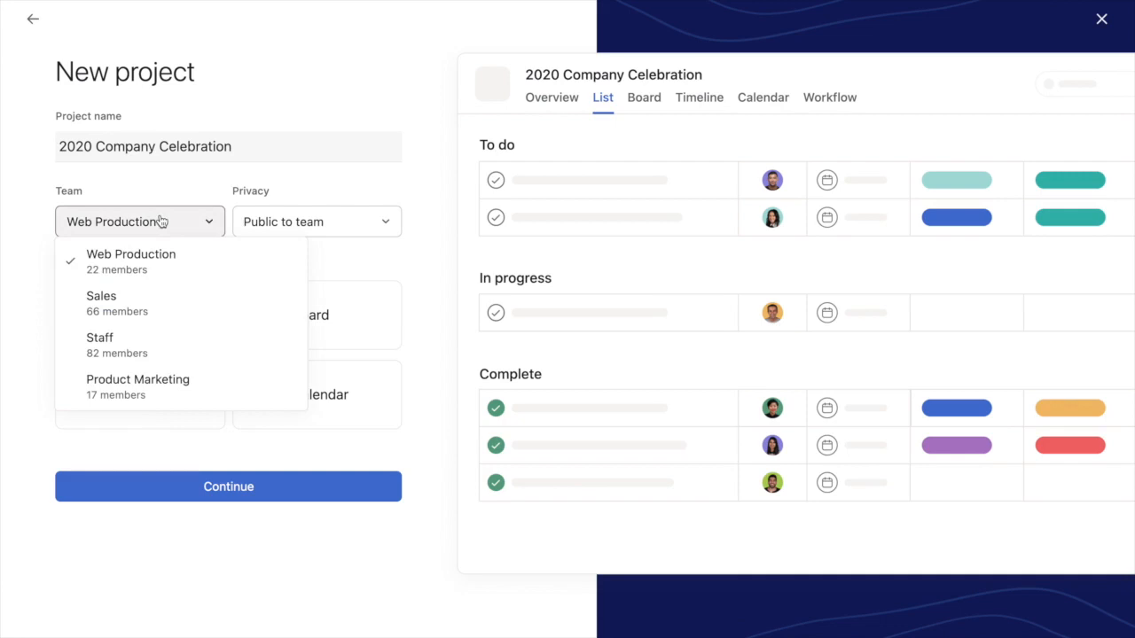
scroll(173, 276, "down", 1)
scroll(173, 277, "down", 1)
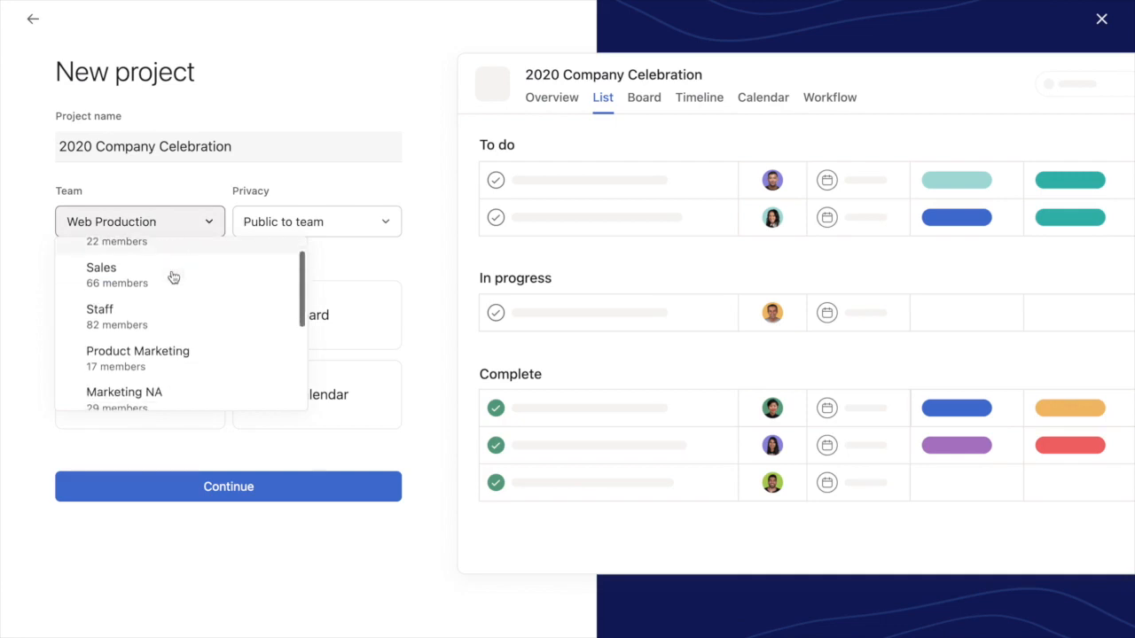
left_click(139, 318)
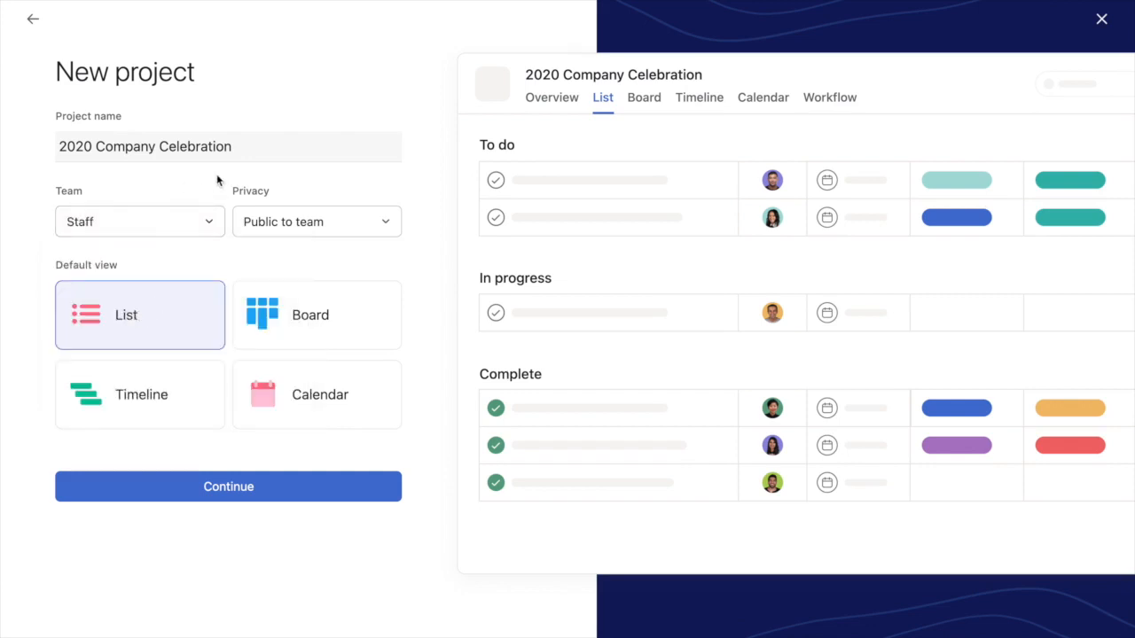
- Set the project's privacy to Public to team and continue with List as the default view
left_click(288, 224)
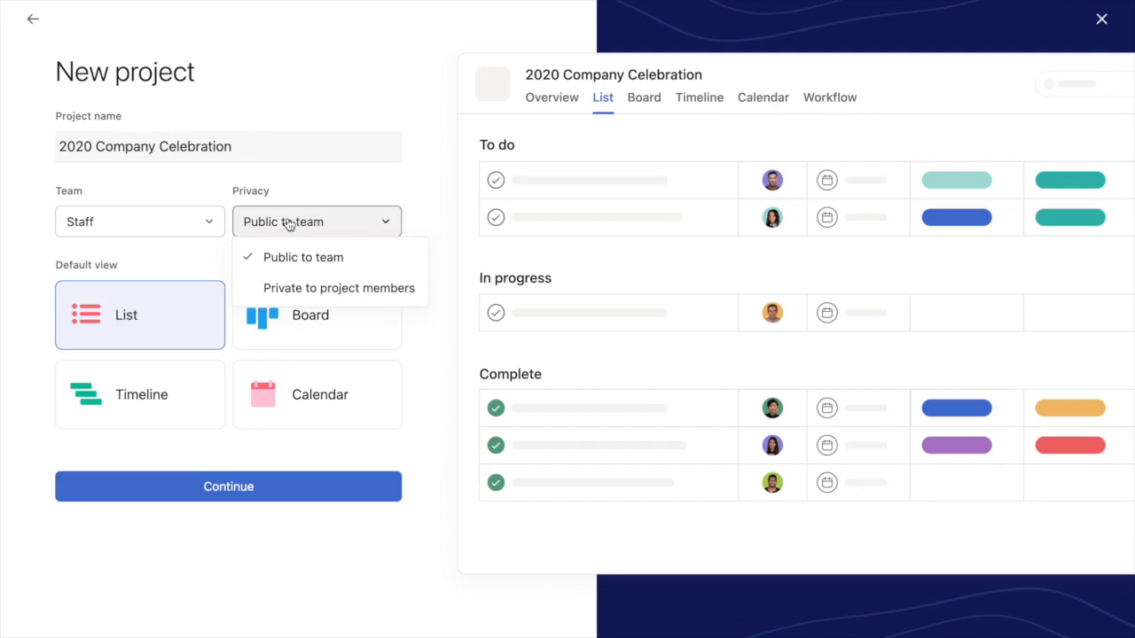
left_click(313, 266)
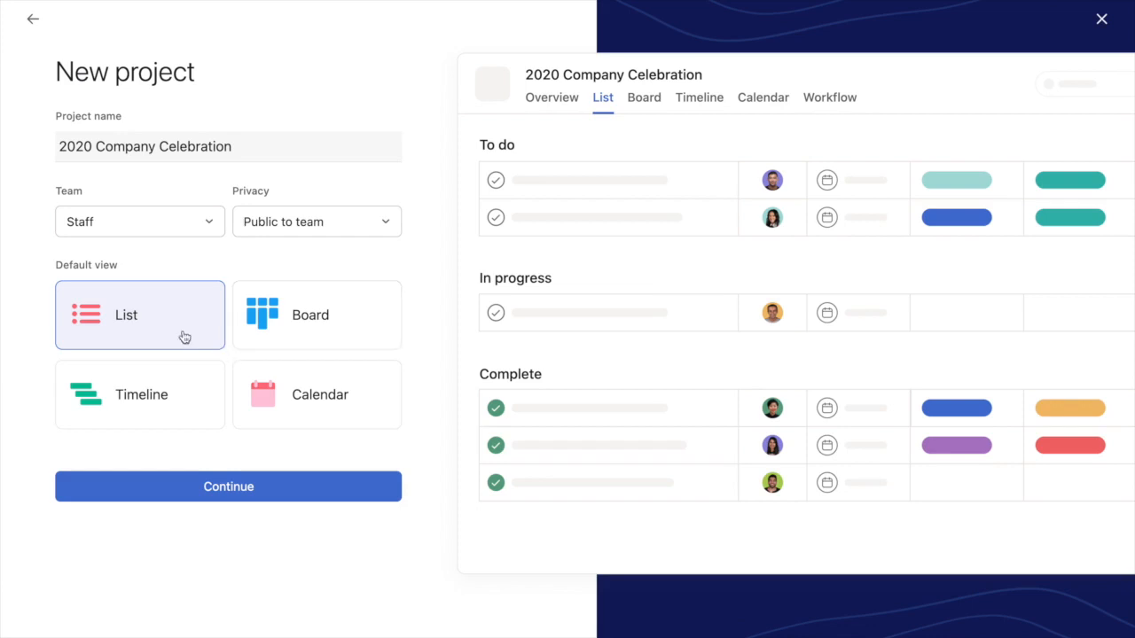
left_click(226, 482)
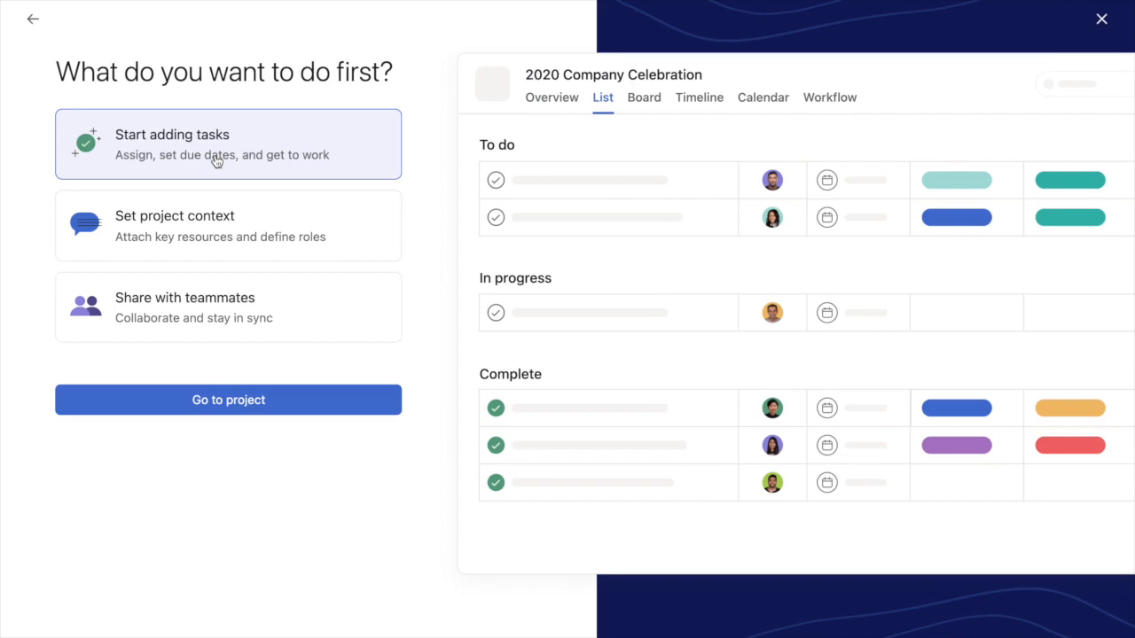
- Preview the project context option, then choose Start adding tasks as the first action and go to the project
left_click(222, 213)
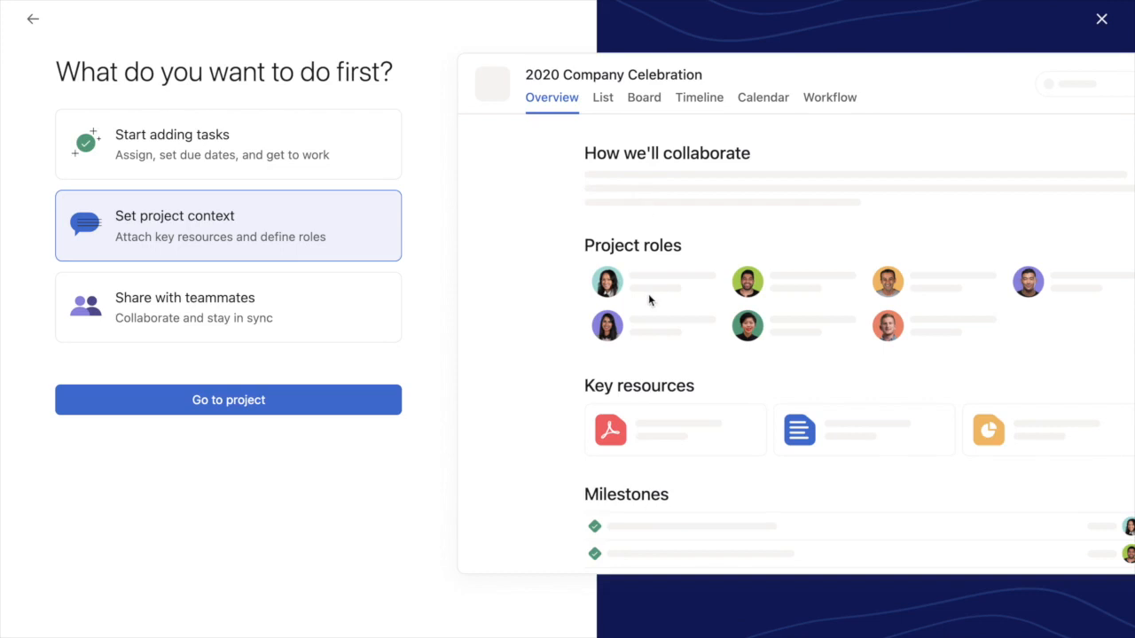
left_click(286, 156)
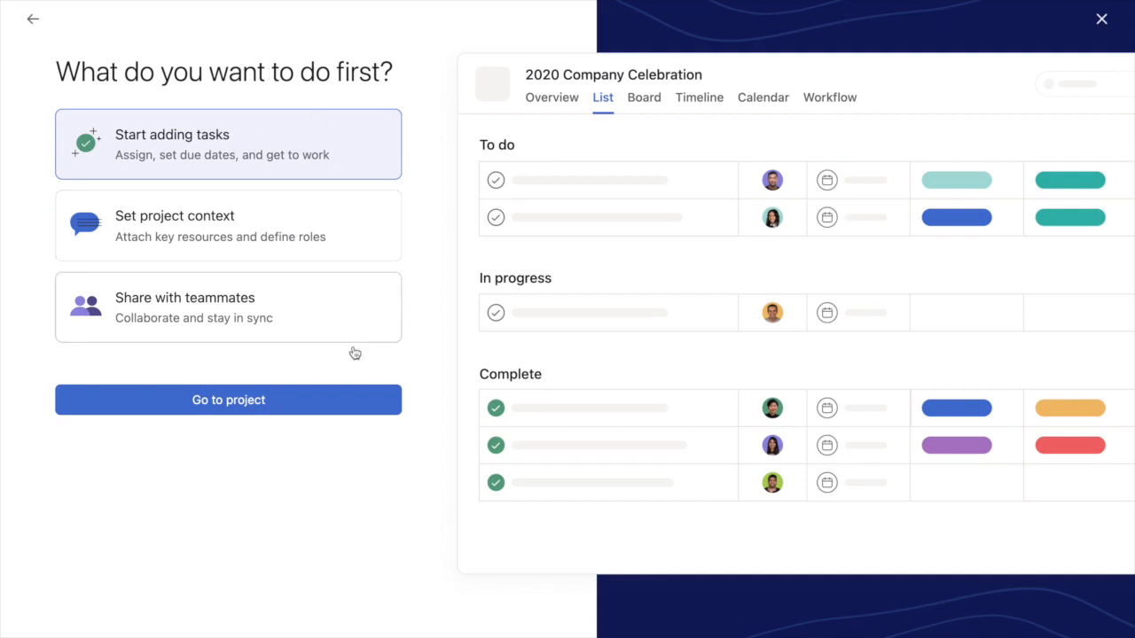
left_click(252, 393)
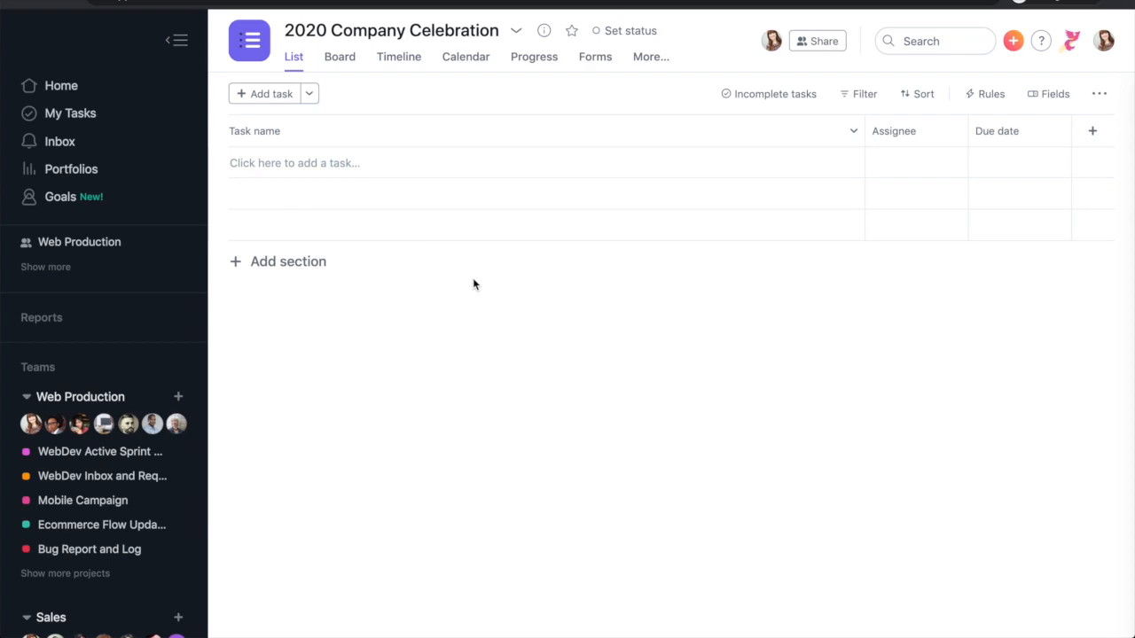
- Mark the 2020 Company Celebration project as a favorite and check it in the Favorites list
left_click(572, 35)
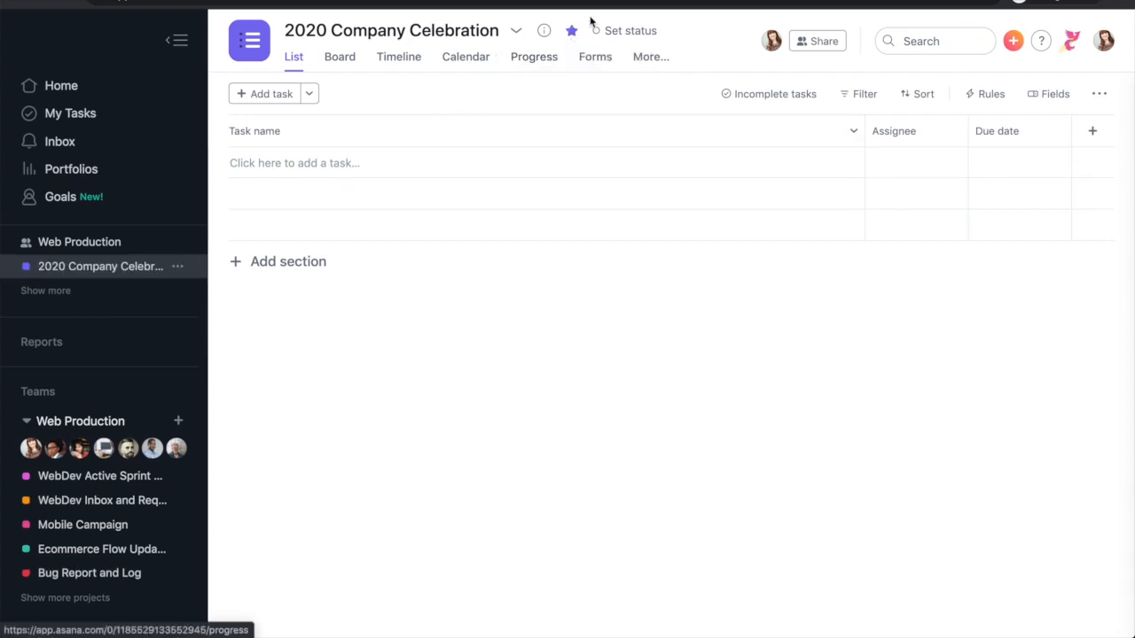
scroll(95, 302, "up", 2)
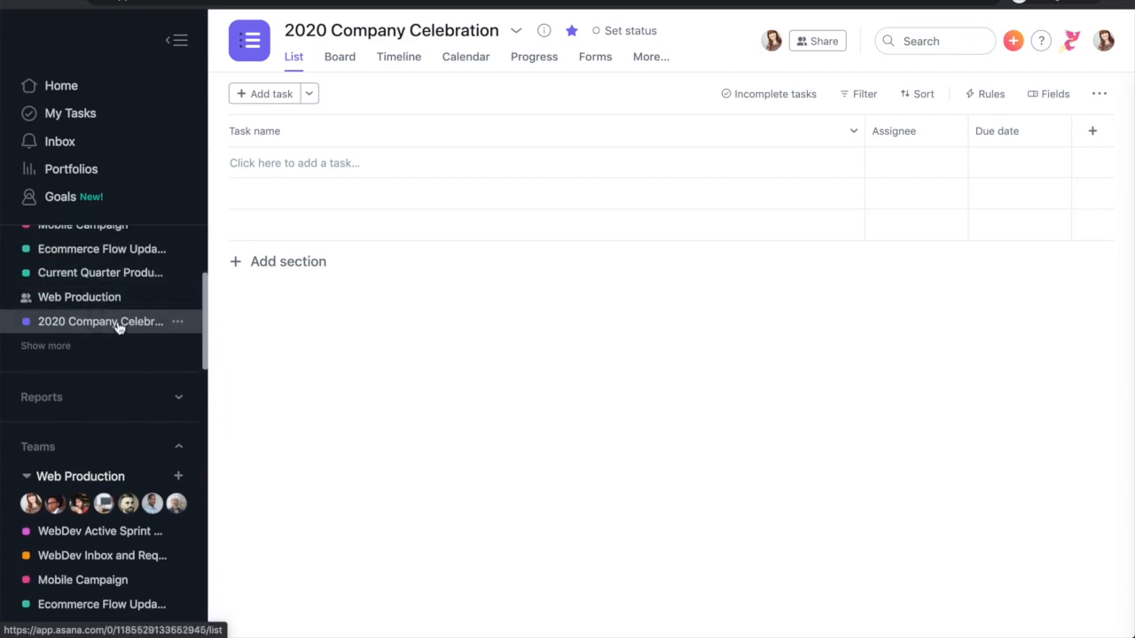
scroll(113, 311, "up", 5)
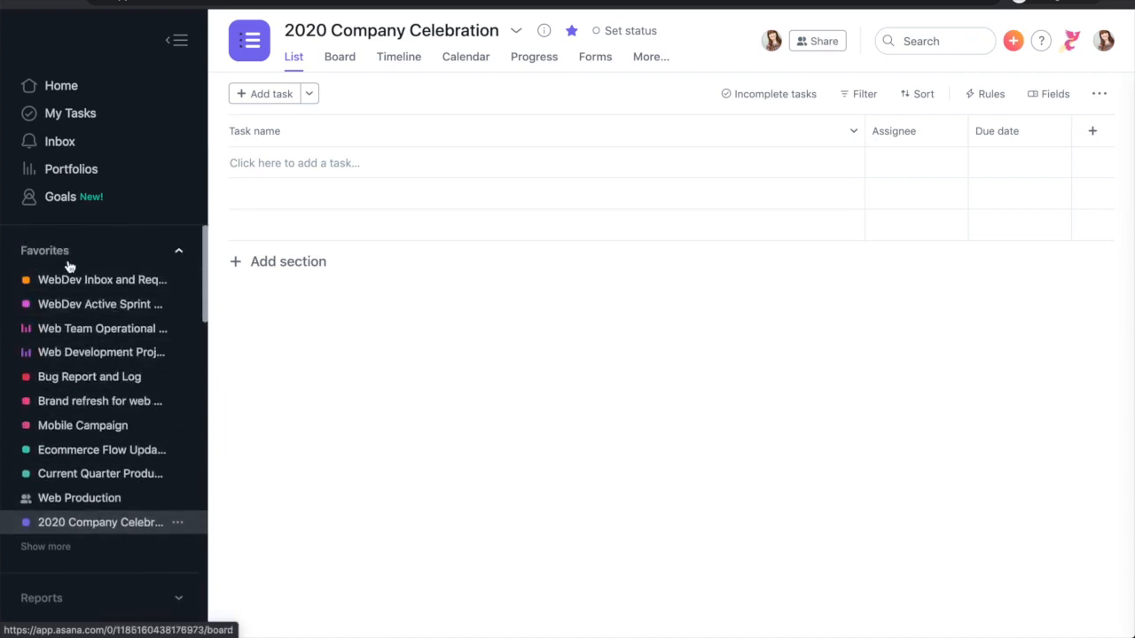
scroll(110, 469, "down", 3)
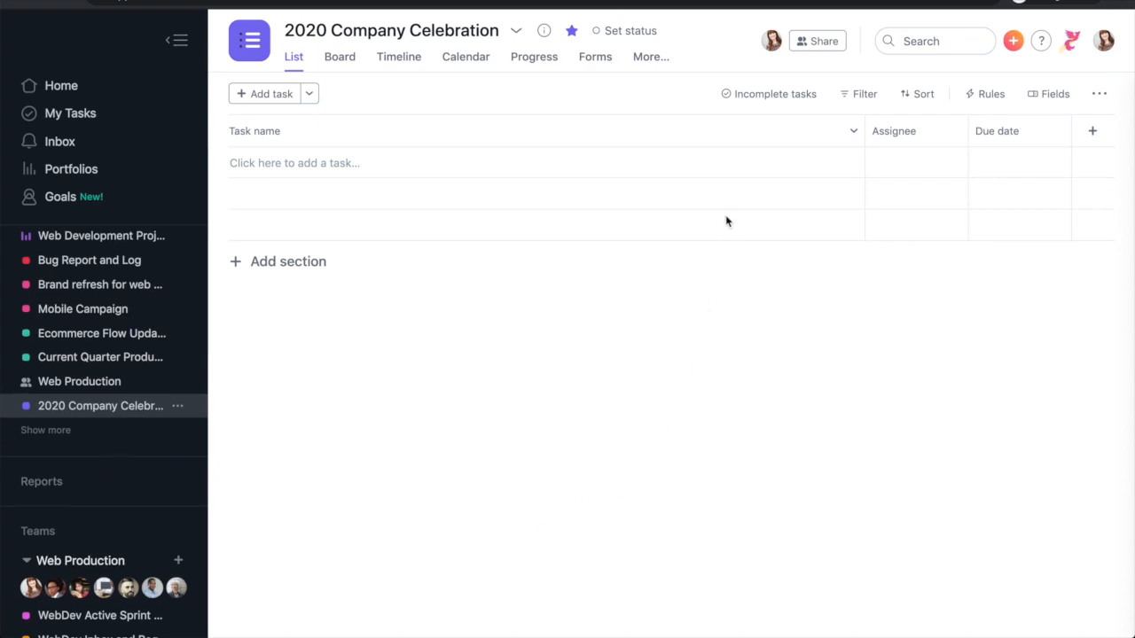
- Begin sharing the 2020 Company Celebration project and add the first teammate as an invitee by name
left_click(809, 42)
type("jaime")
key("BackSpace")
key("BackSpace")
key("BackSpace")
type("mi")
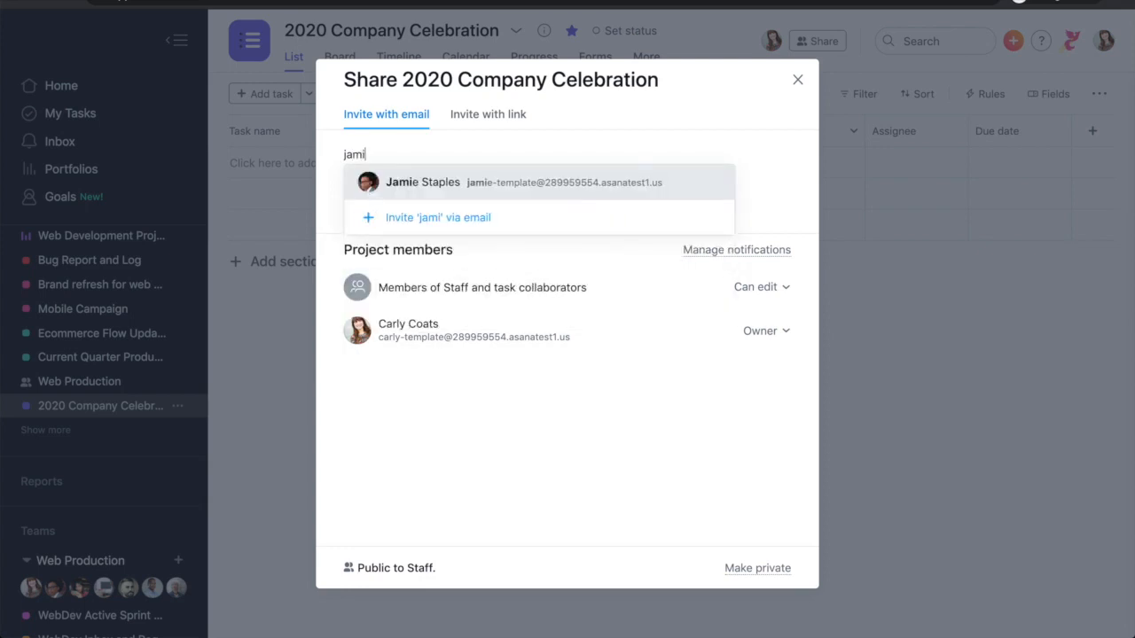
left_click(532, 186)
- Add two more teammates by name to the project invitation
type("ja")
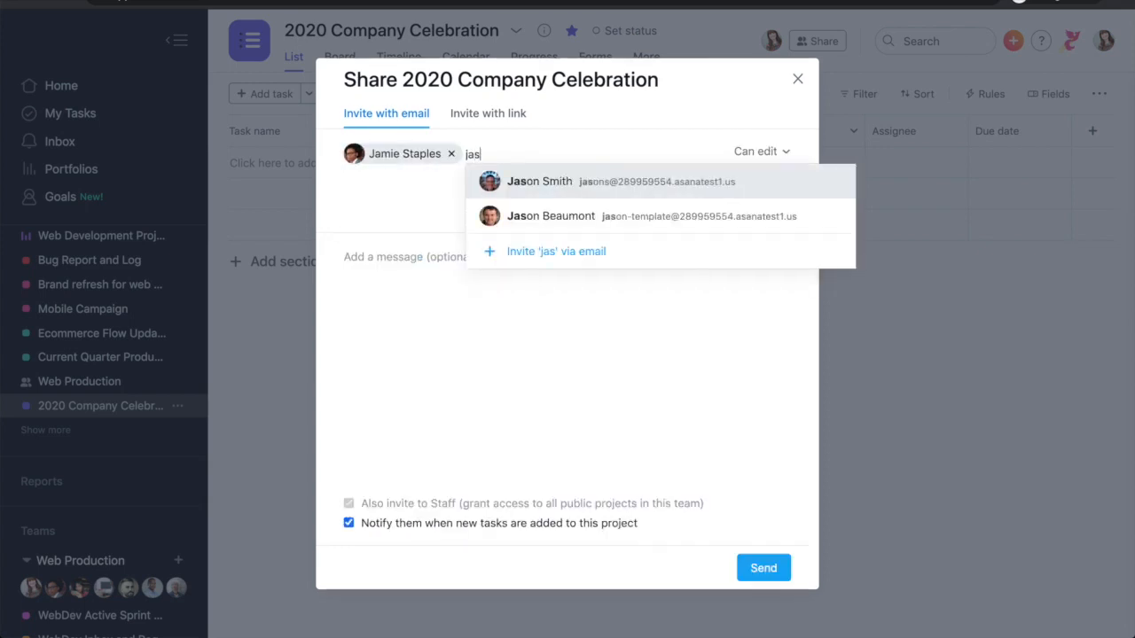
left_click(581, 180)
type("mi")
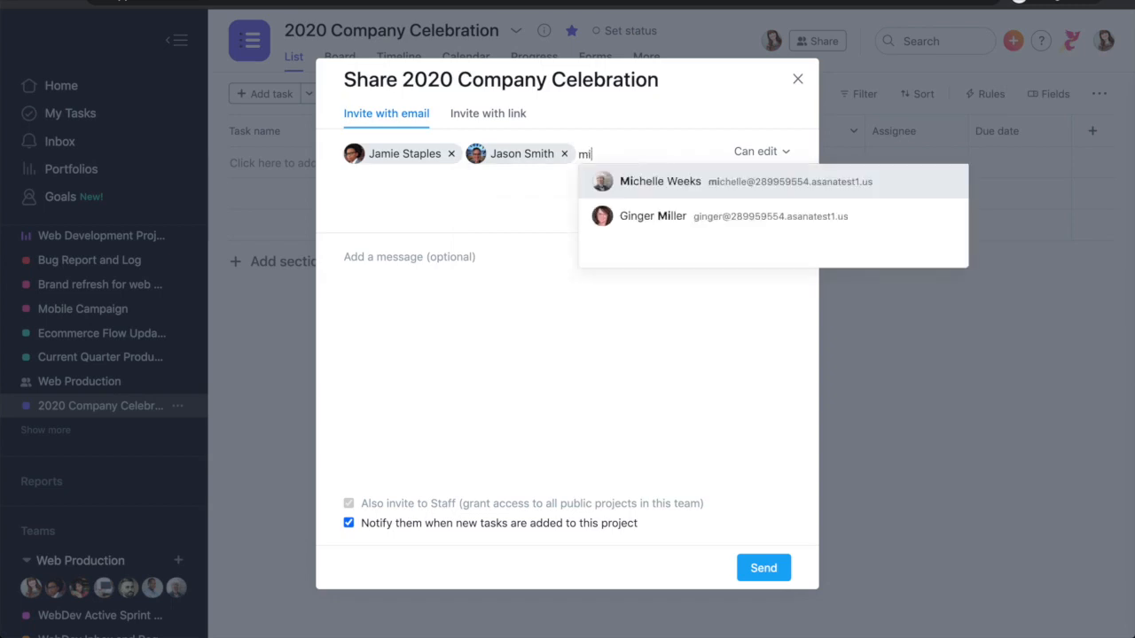
left_click(602, 185)
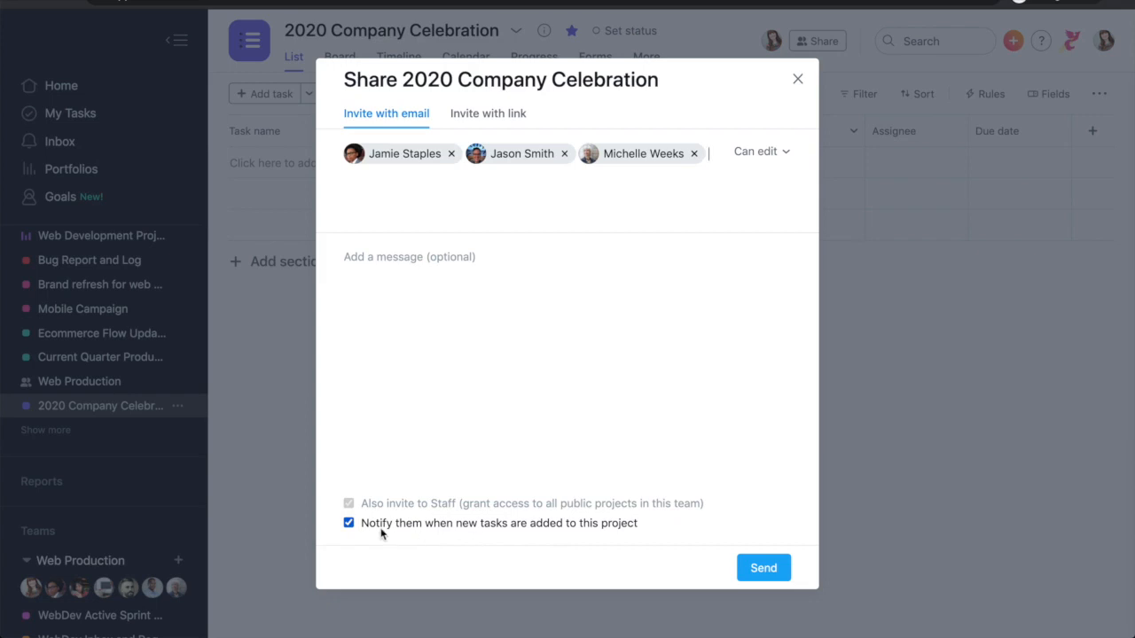
- Turn off new-task notifications for the invitees, send the invitation and close the sharing dialog
left_click(348, 524)
left_click(763, 568)
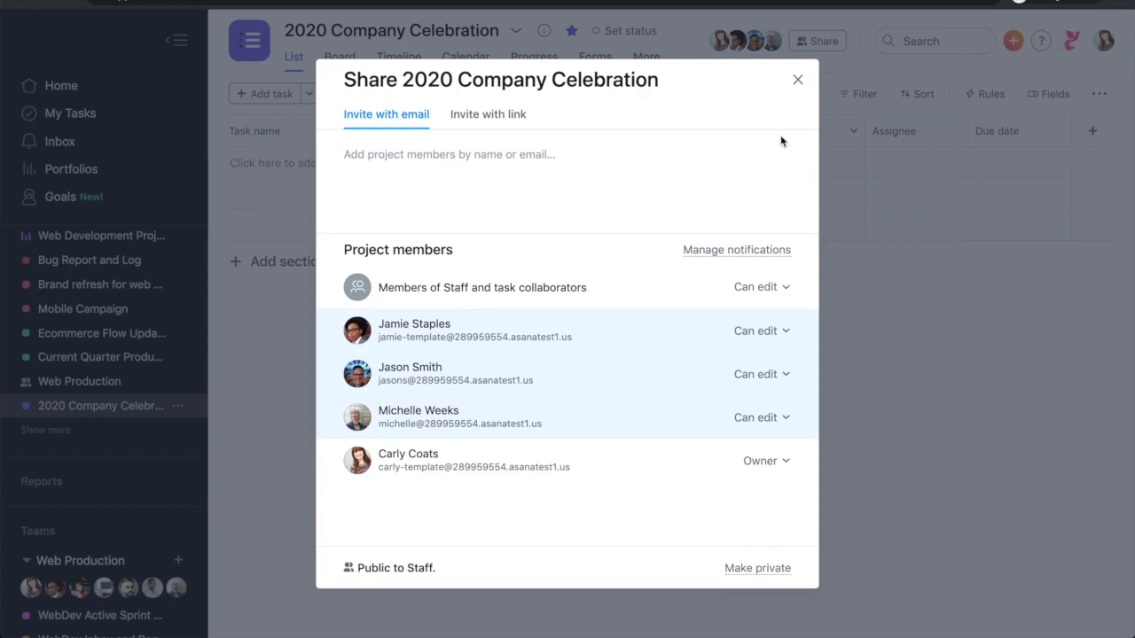
left_click(797, 80)
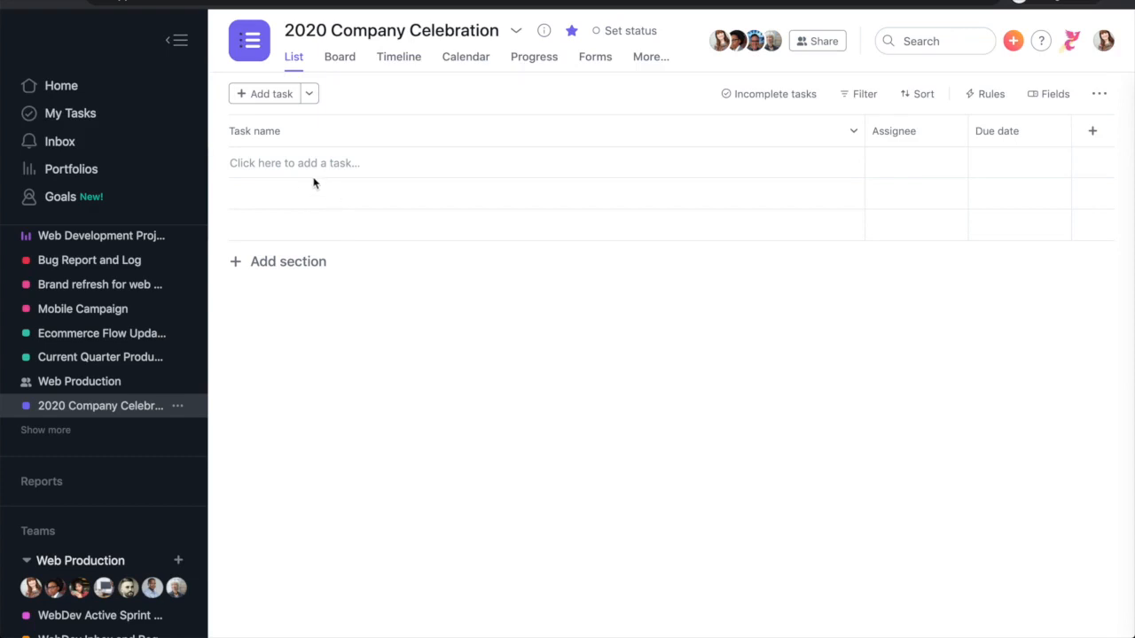
- Add a task named "book venue" to the project's task list
left_click(295, 160)
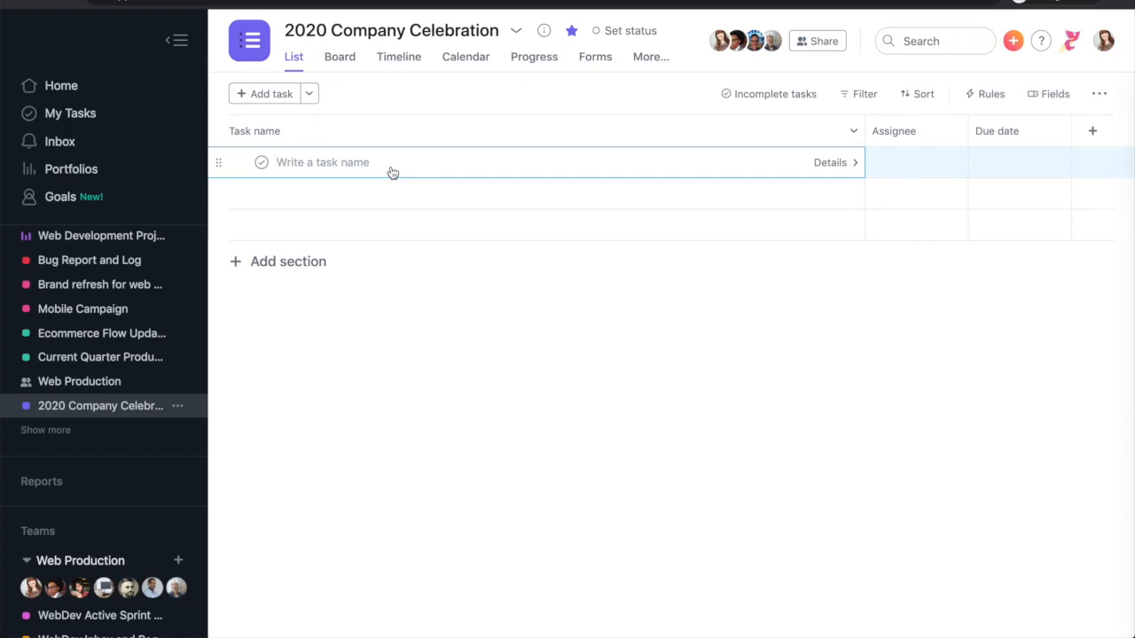
type("book venue")
key("Return")
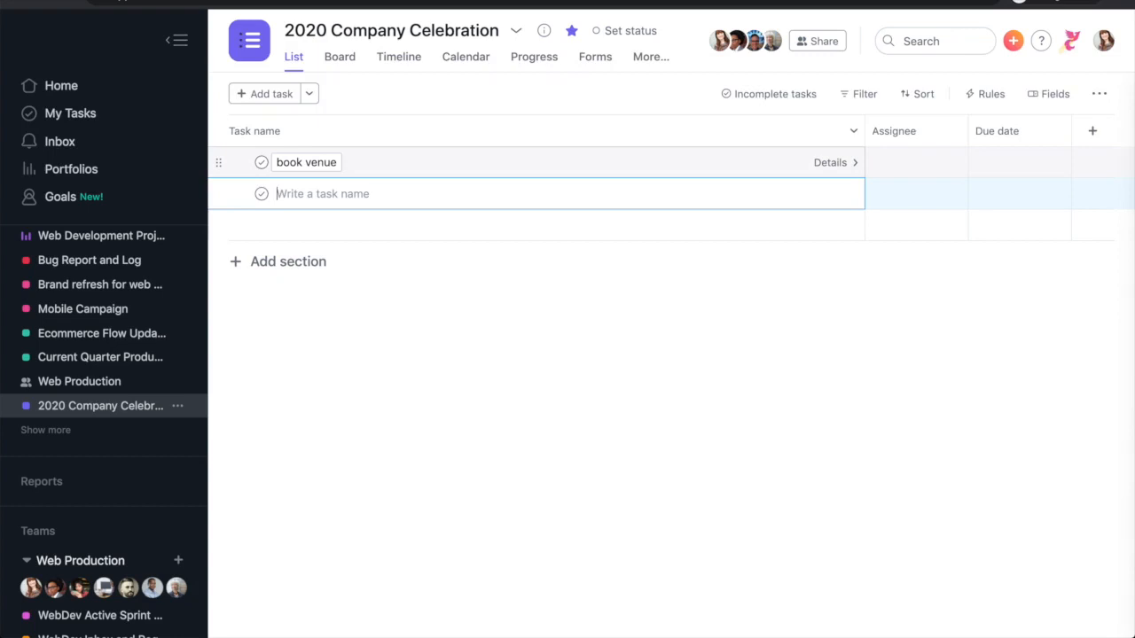
- Add two more tasks to the project's list, named "Order BBQ buffet" and "send out invitations"
type("order BBQ buffet")
key("Return")
type("send out invitations")
key("Return")
left_click(382, 224)
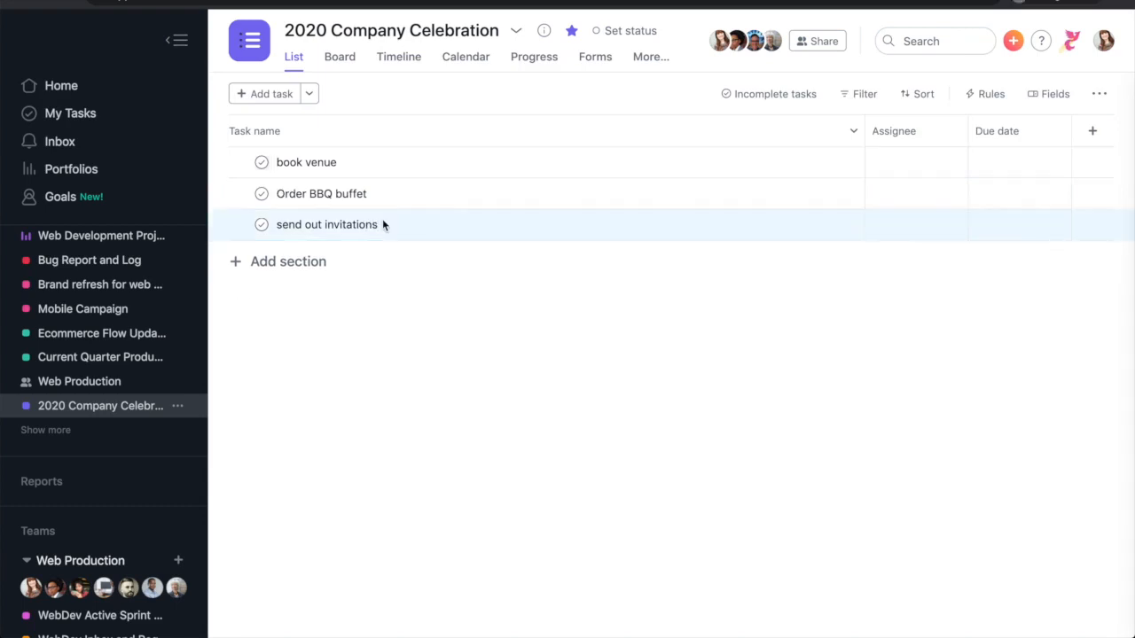
- Add tasks named "Review vendors on Yelp" and "submit feedback survey" below the invitations task
left_click(378, 228)
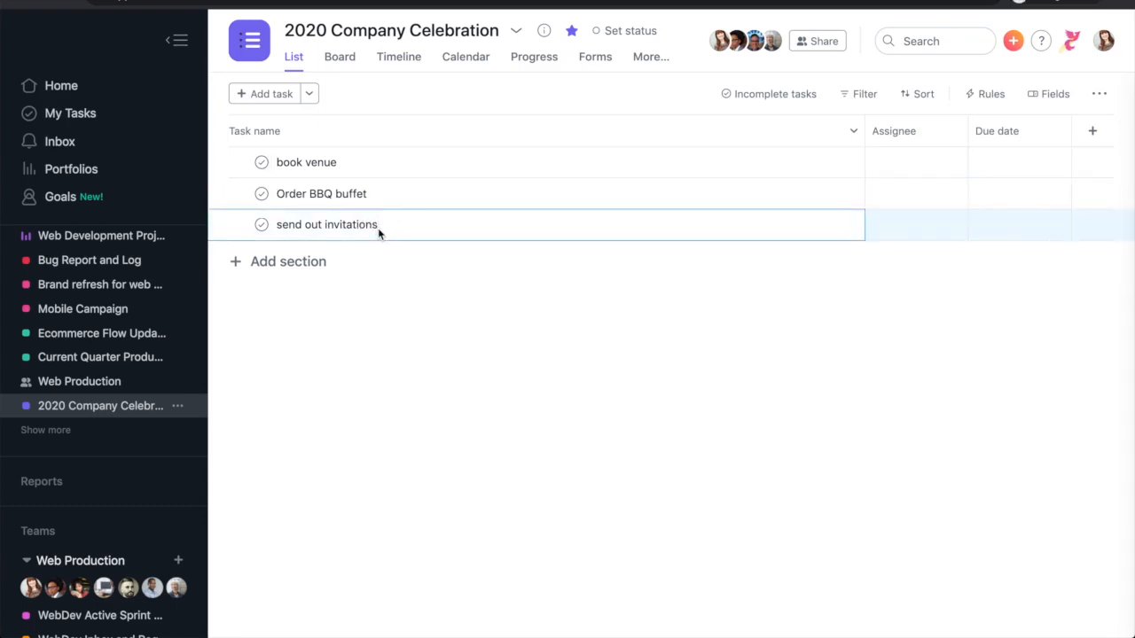
key("Return")
type("Review ")
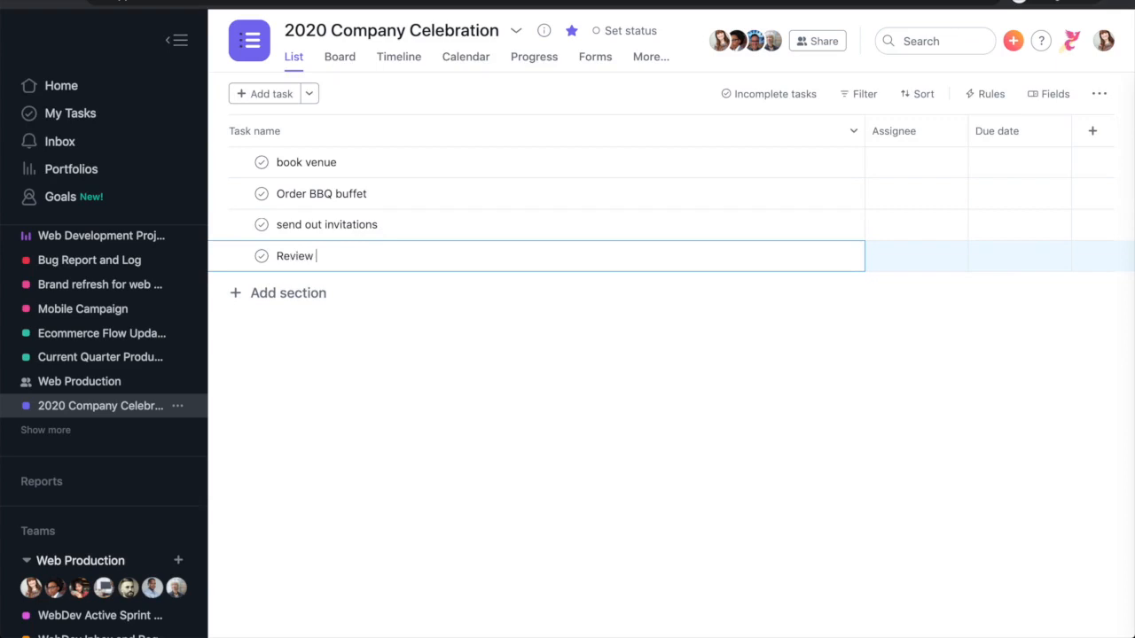
type("vendors on Yelp")
key("Return")
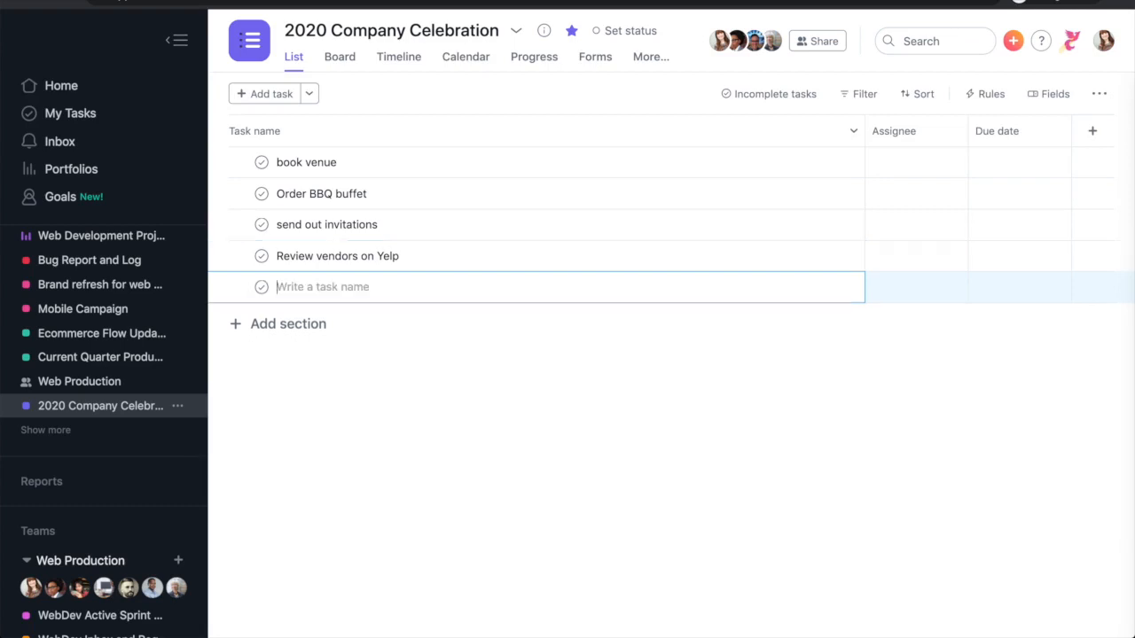
type("submit feedback survey")
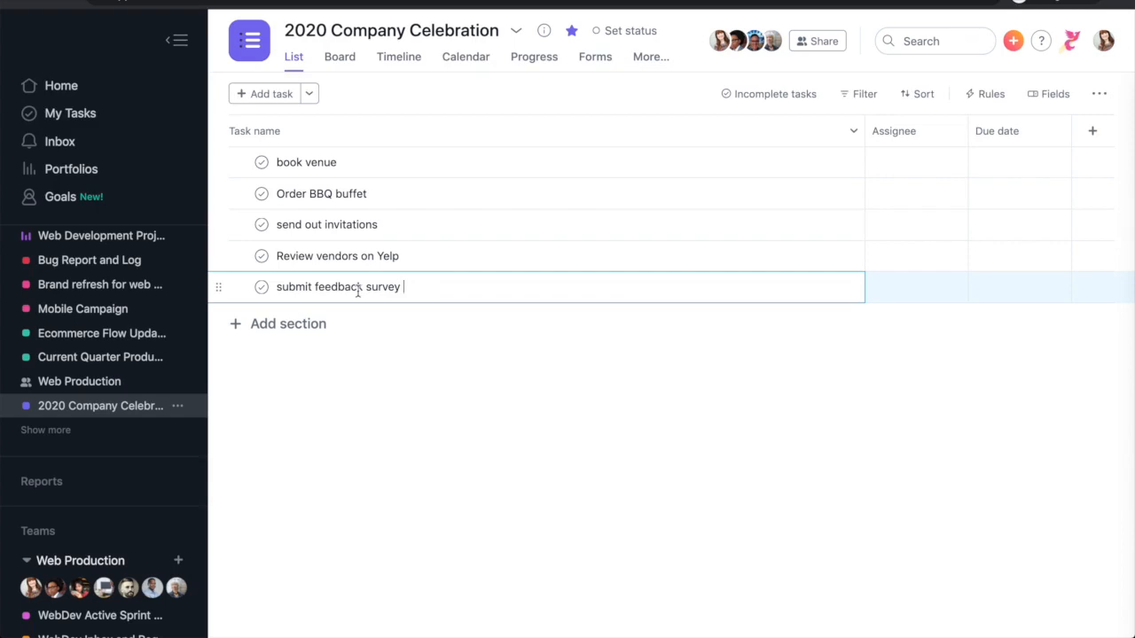
- Add two sections below the tasks, named "Due 4 weeks out" and "Due 2 weeks out"
left_click(308, 94)
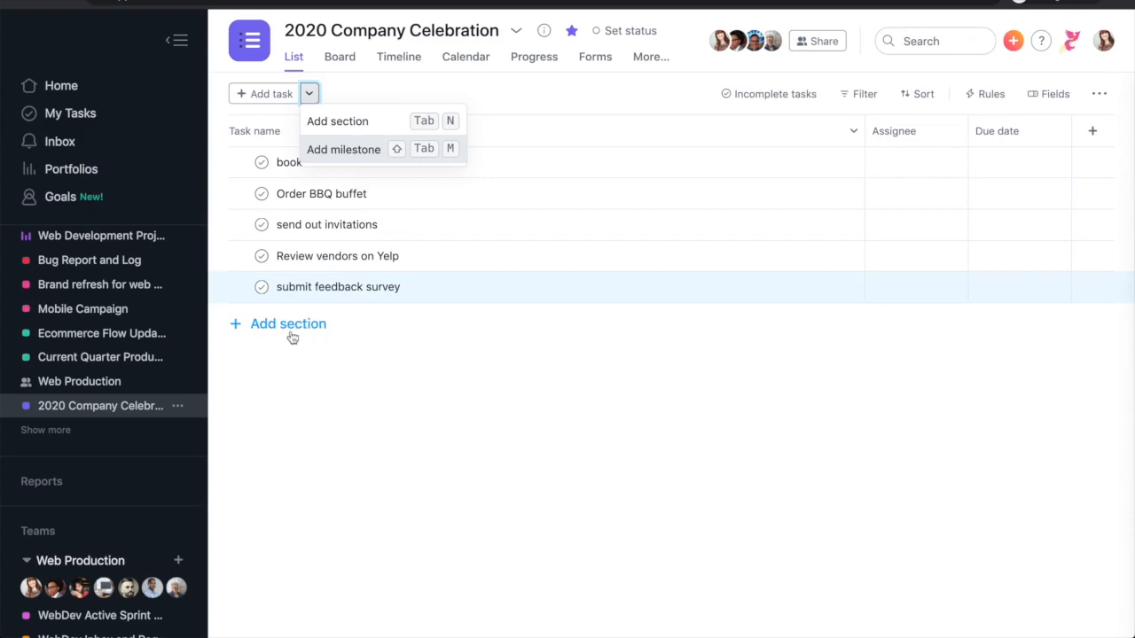
left_click(352, 123)
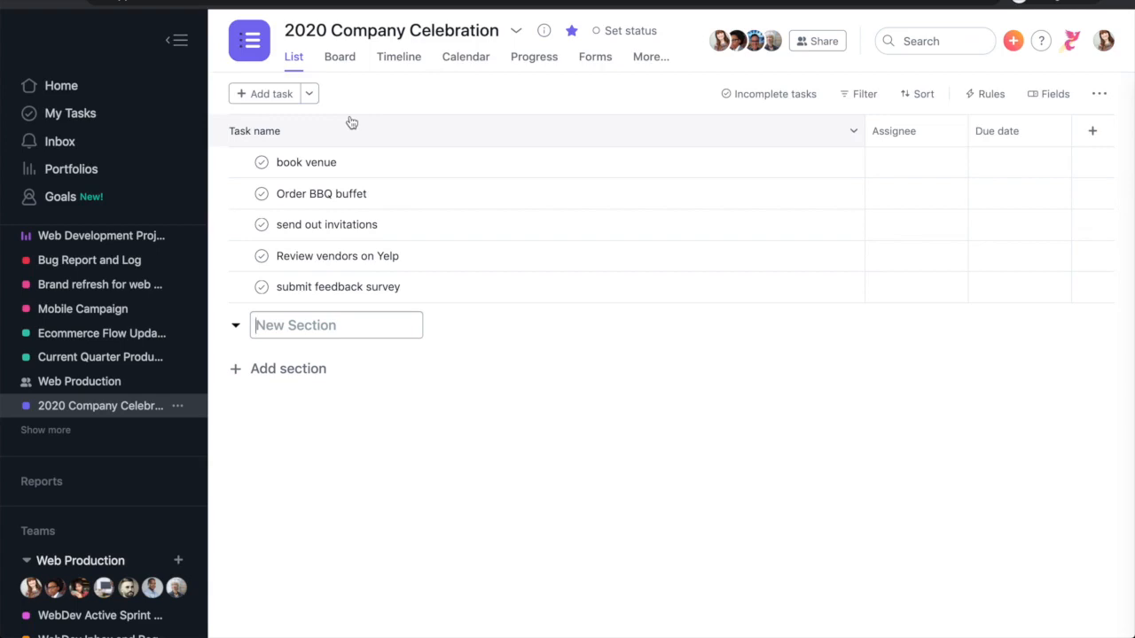
type("Due 4 weeks out")
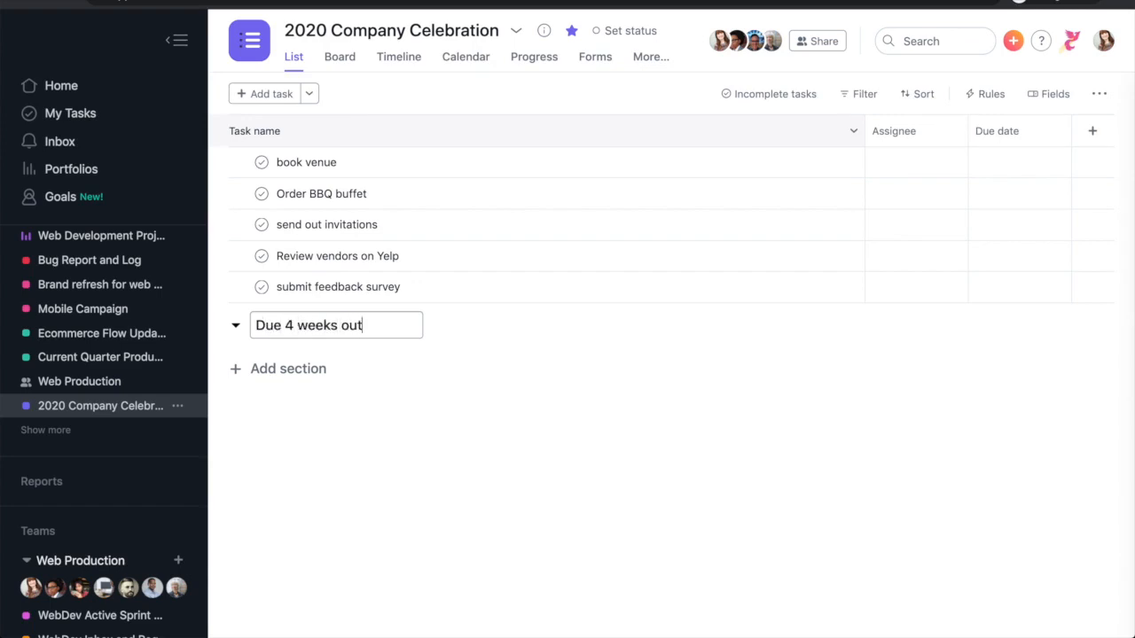
left_click(292, 387)
type("Du")
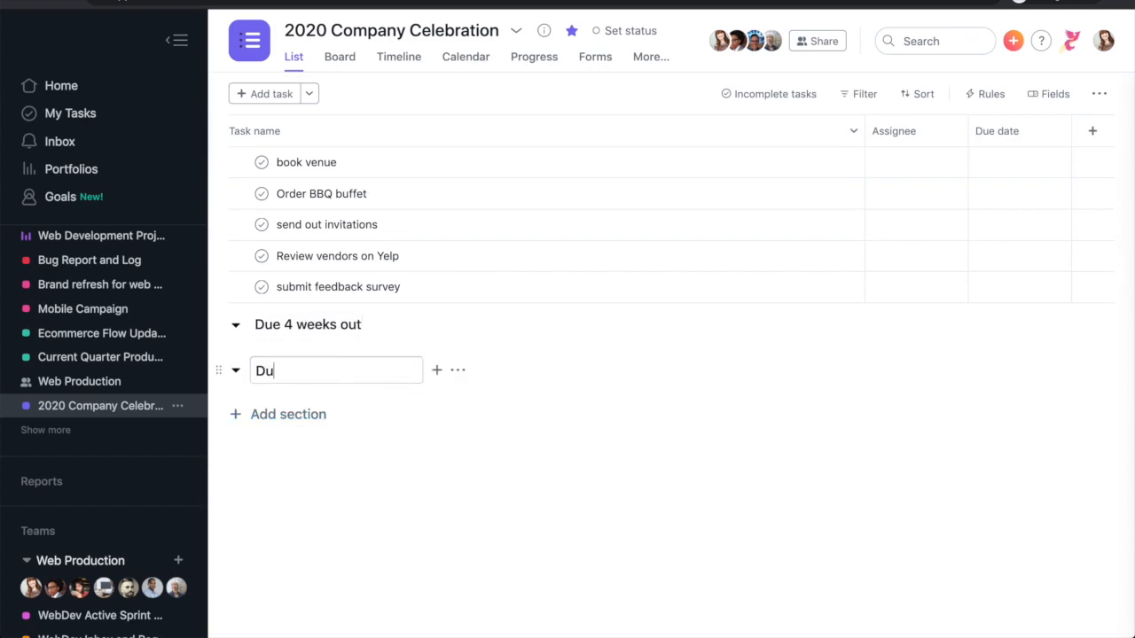
type("e 2 weeks out")
- Add two more sections at the end of the list, named "Day of event" and "Post event"
left_click(288, 414)
type("Day of event")
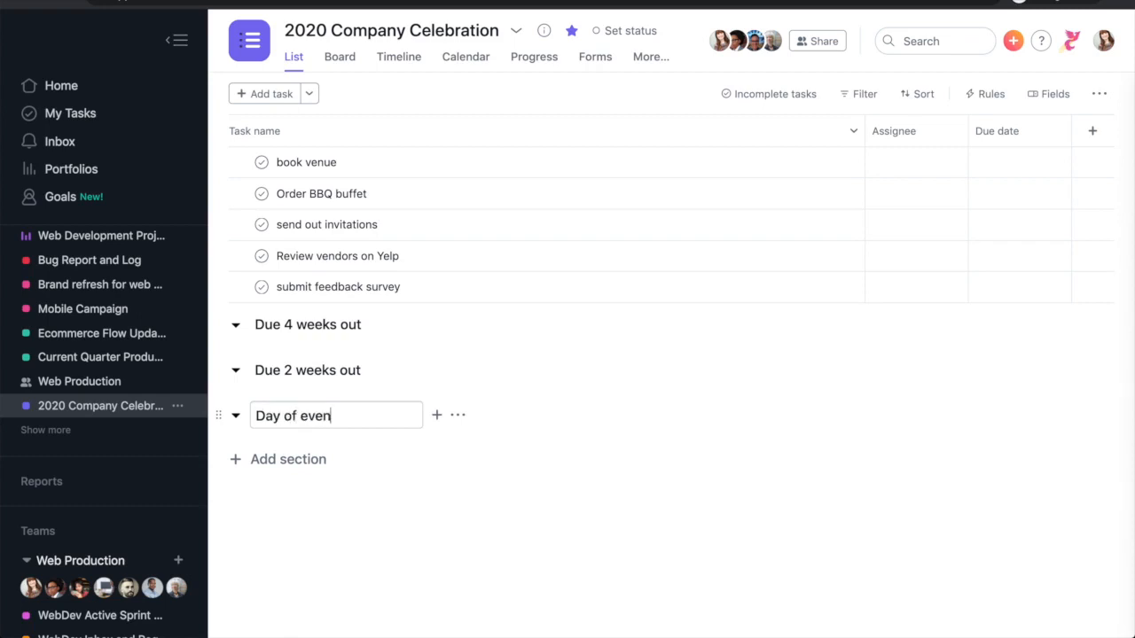
left_click(260, 459)
type("POst")
key("BackSpace")
key("BackSpace")
key("BackSpace")
type("ost event")
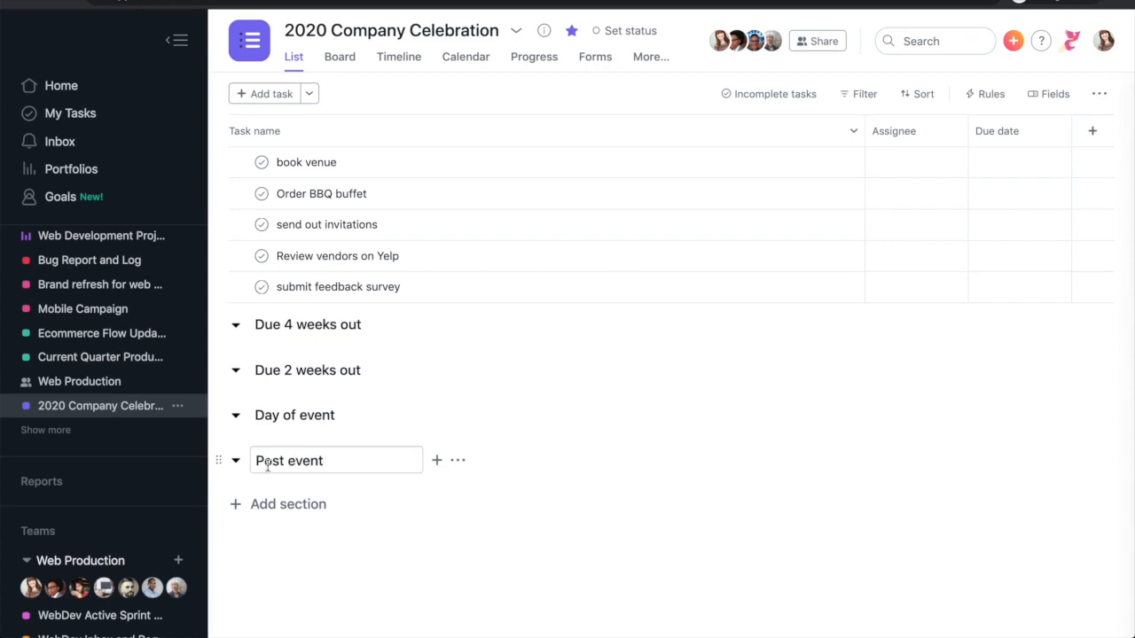
left_click(462, 460)
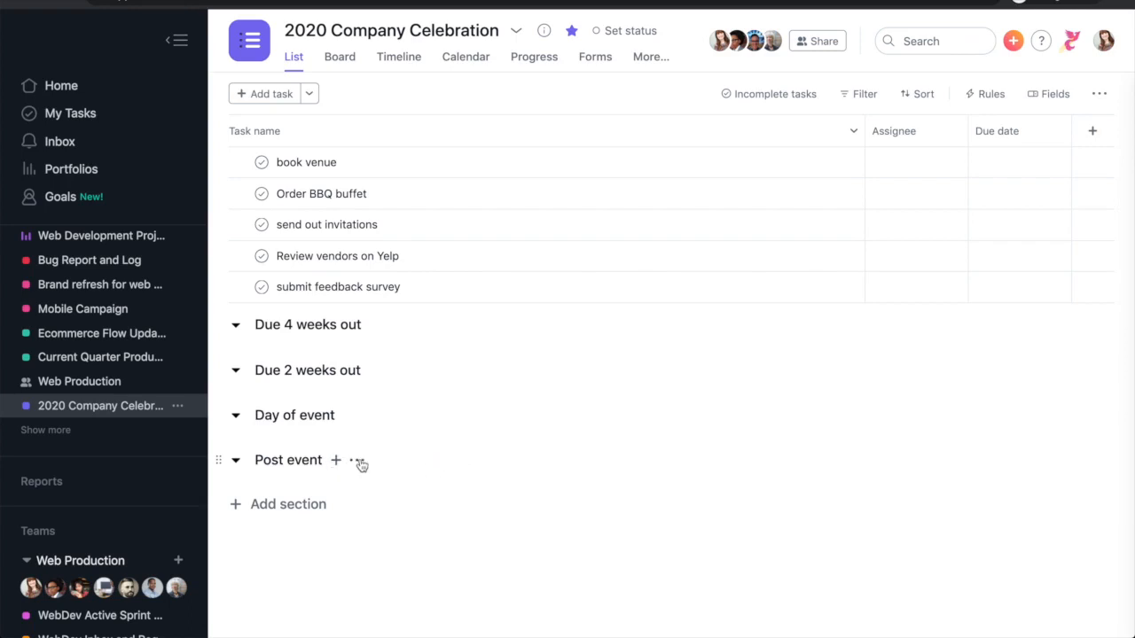
left_click(357, 461)
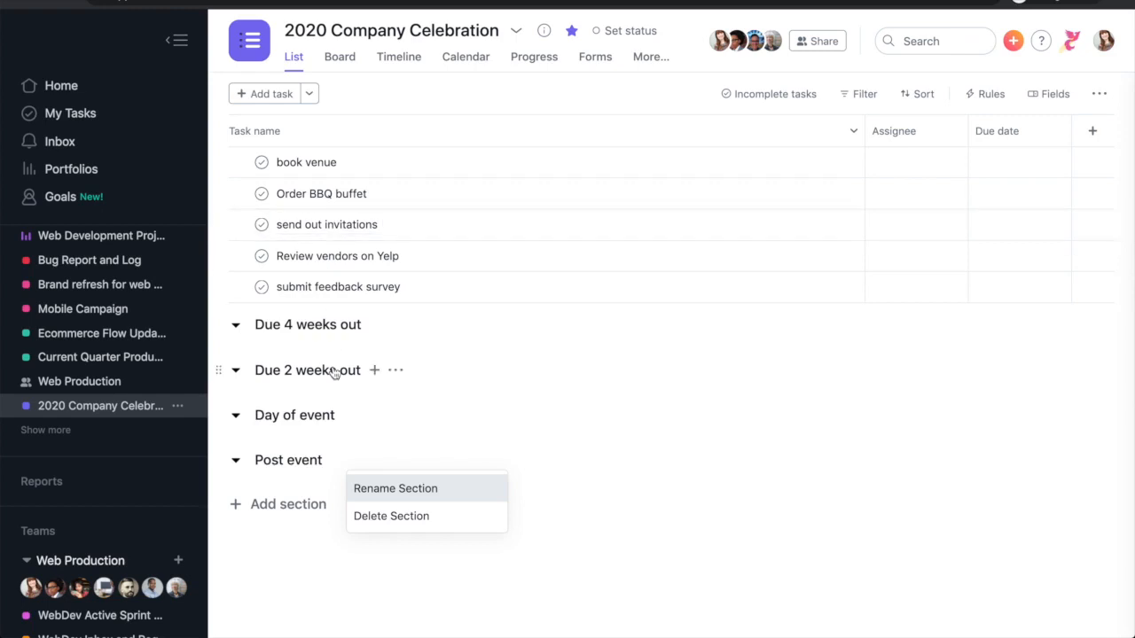
left_click(526, 385)
- Move book venue into Due 4 weeks out, invitations and BBQ buffet into Due 2 weeks out, and vendor review and feedback survey into Post event
left_click_drag(221, 154, 261, 339)
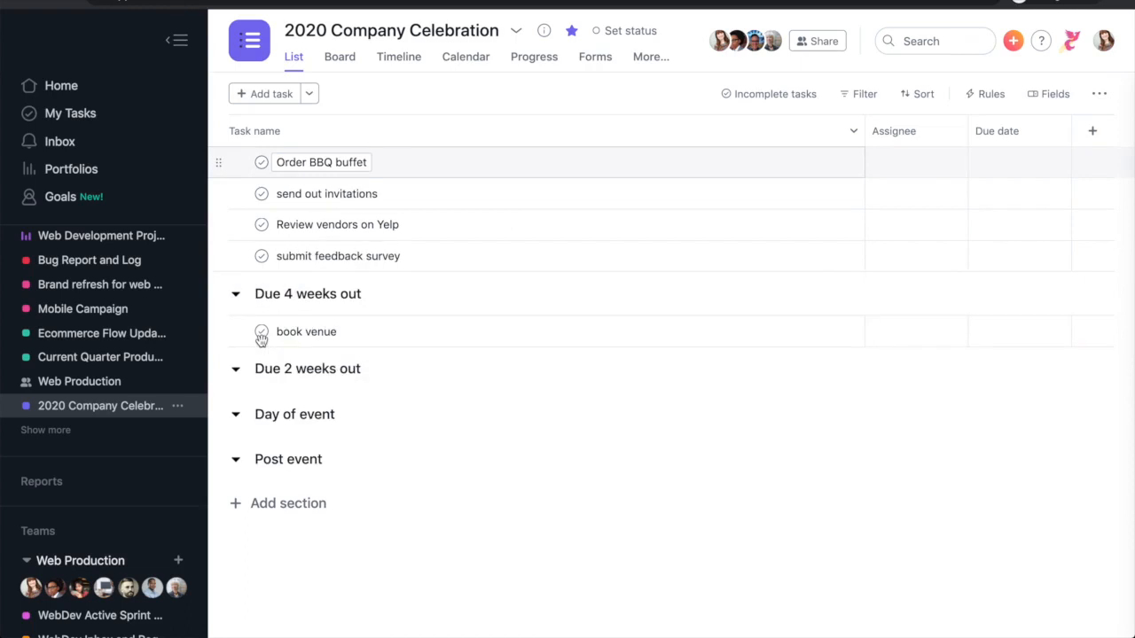
left_click_drag(219, 162, 266, 379)
left_click_drag(221, 162, 293, 464)
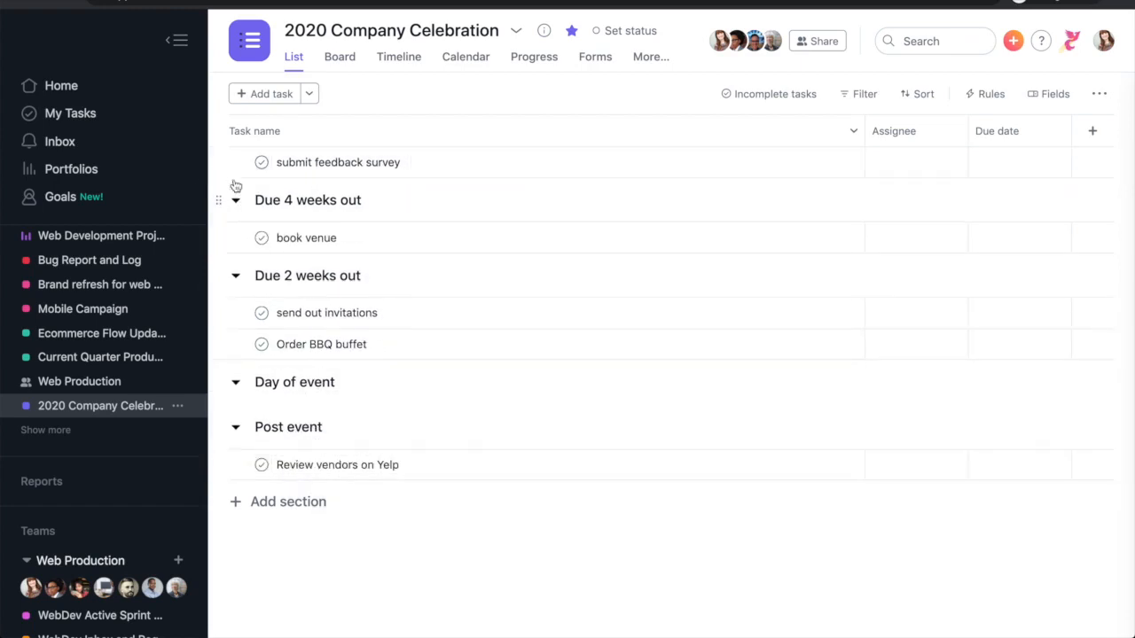
left_click_drag(218, 163, 296, 471)
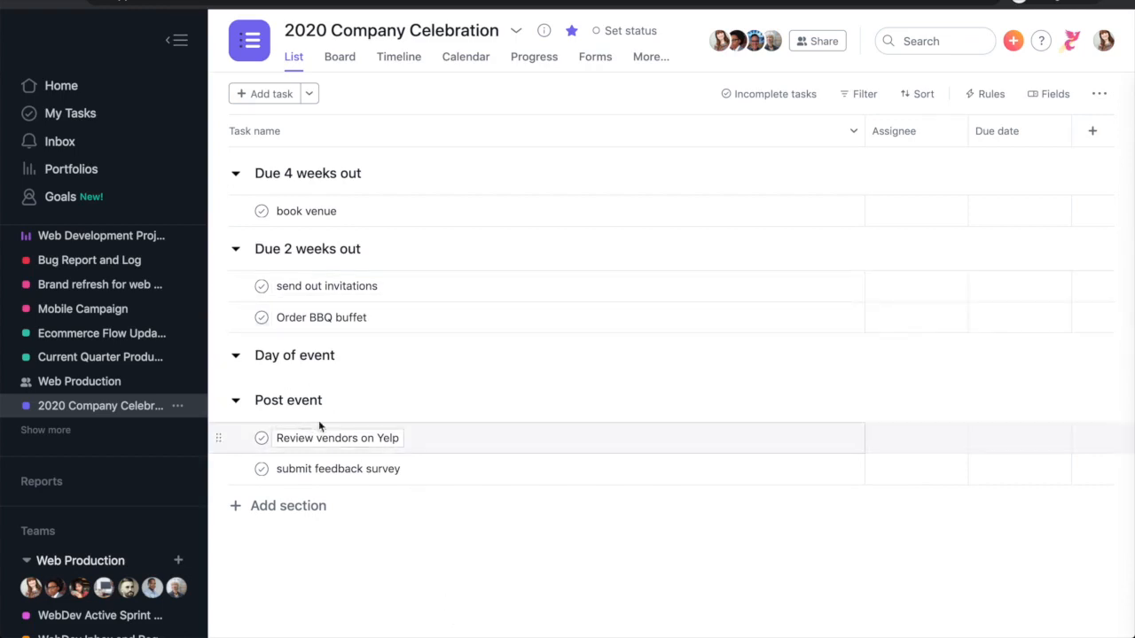
- Collapse and re-expand the Post event and Due 2 weeks out sections, and leave Day of event collapsed
left_click(237, 401)
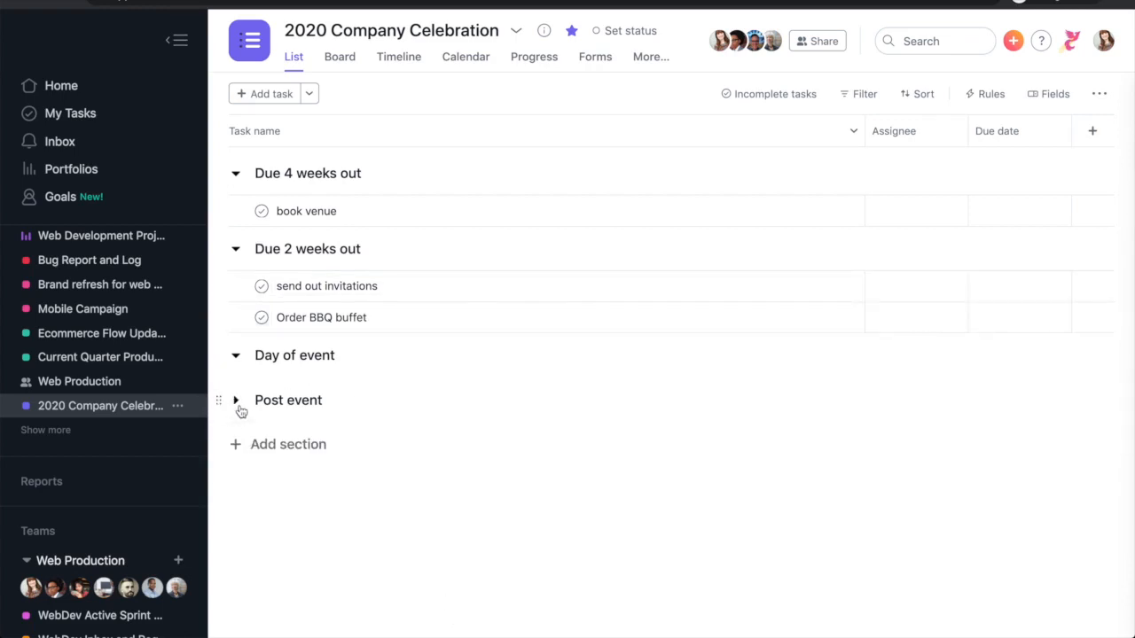
left_click(237, 401)
left_click(238, 403)
left_click(236, 250)
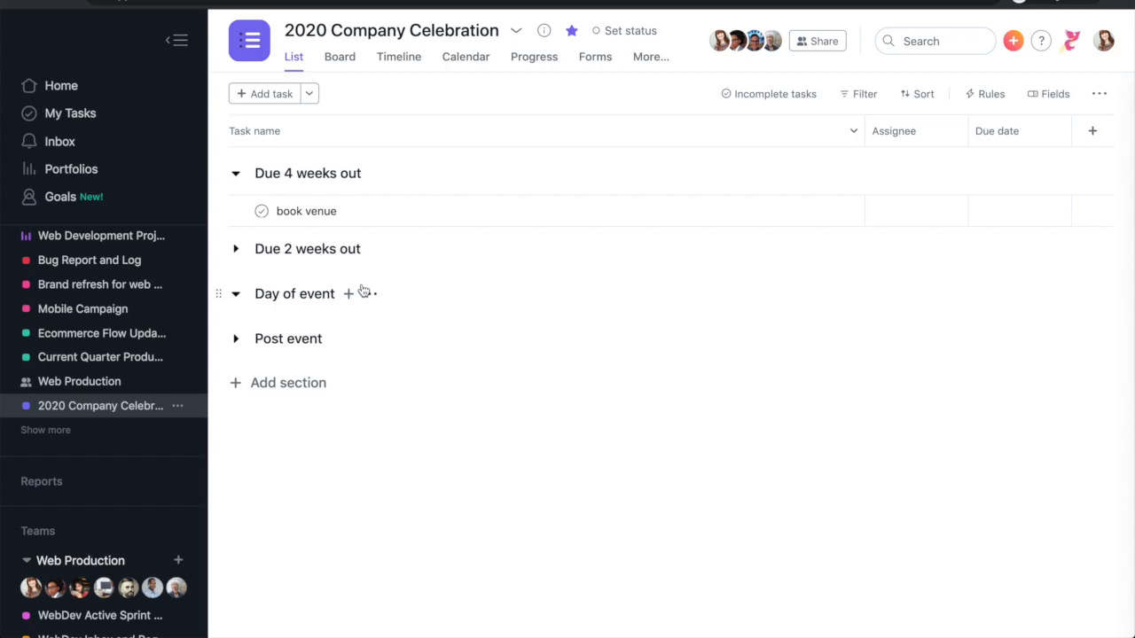
left_click(235, 252)
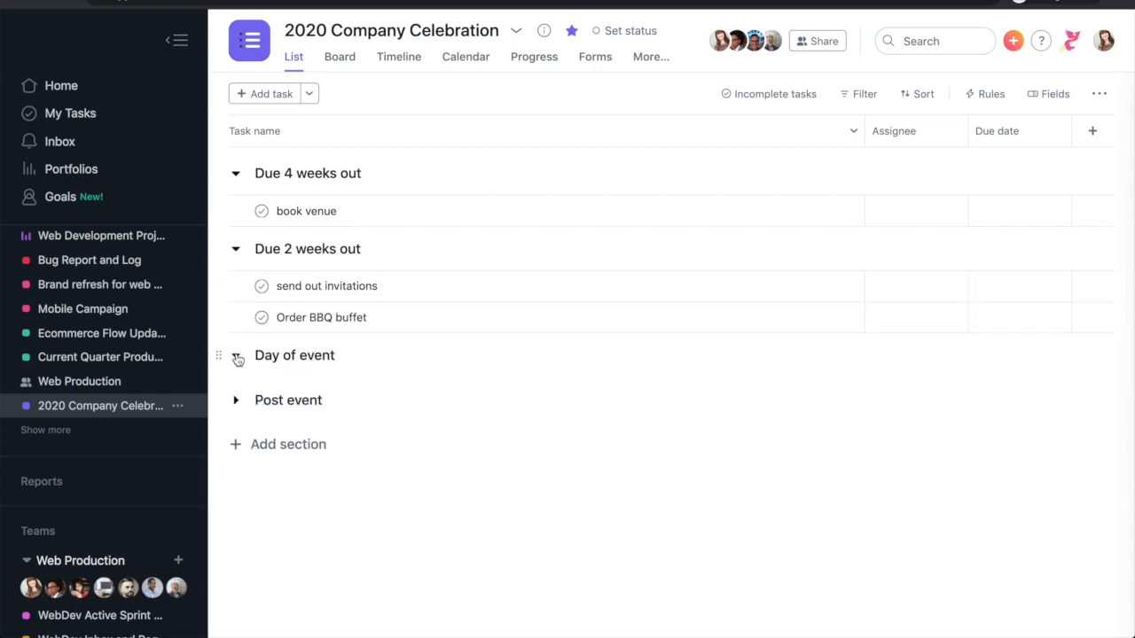
left_click(236, 404)
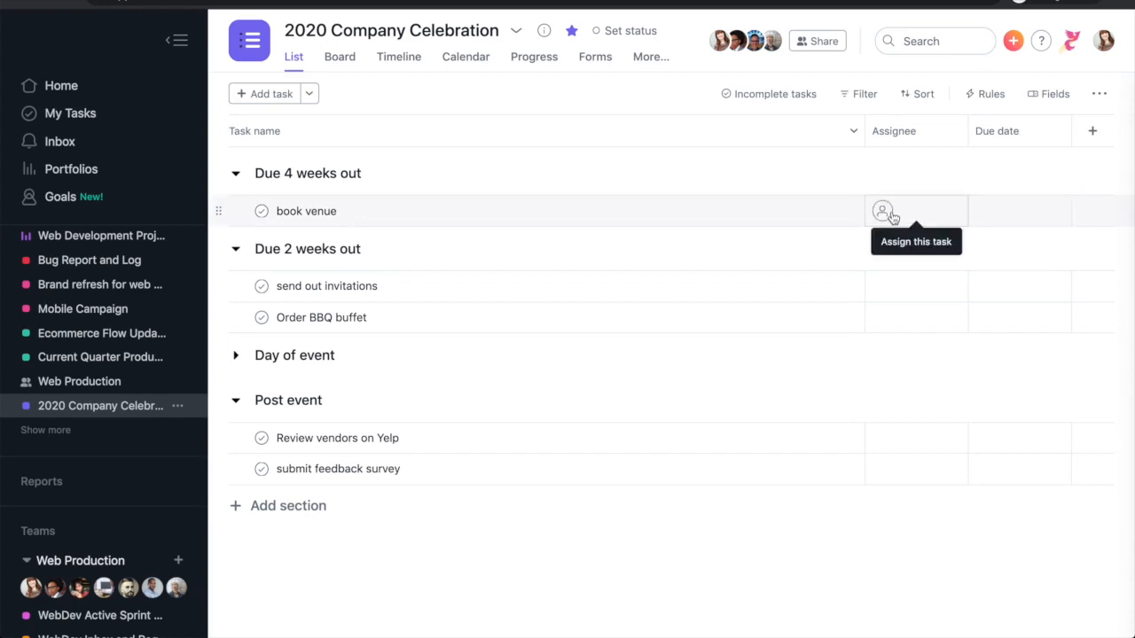
- Assign the book venue task to the first suggested teammate and set its due date to August 14
left_click(887, 211)
left_click(802, 250)
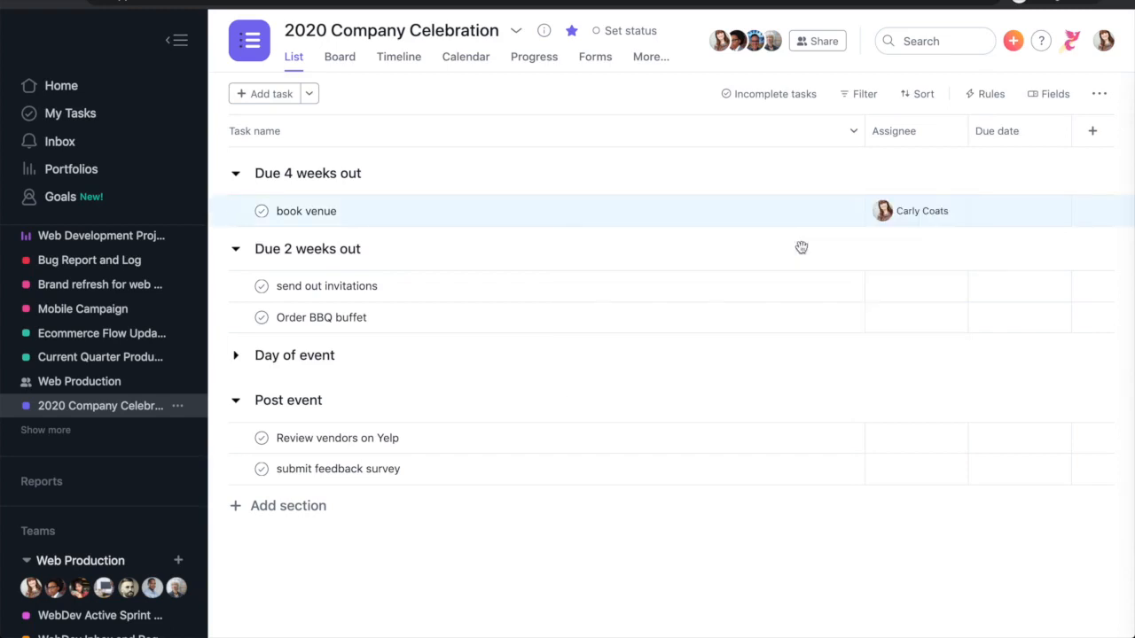
left_click(982, 208)
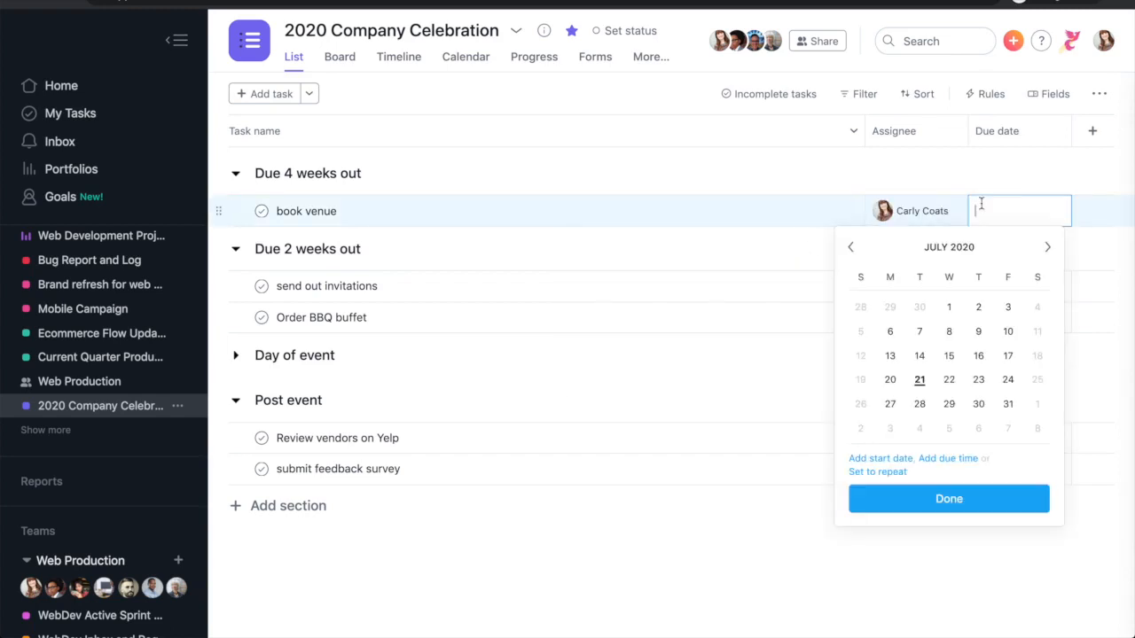
left_click(1007, 357)
left_click(1002, 211)
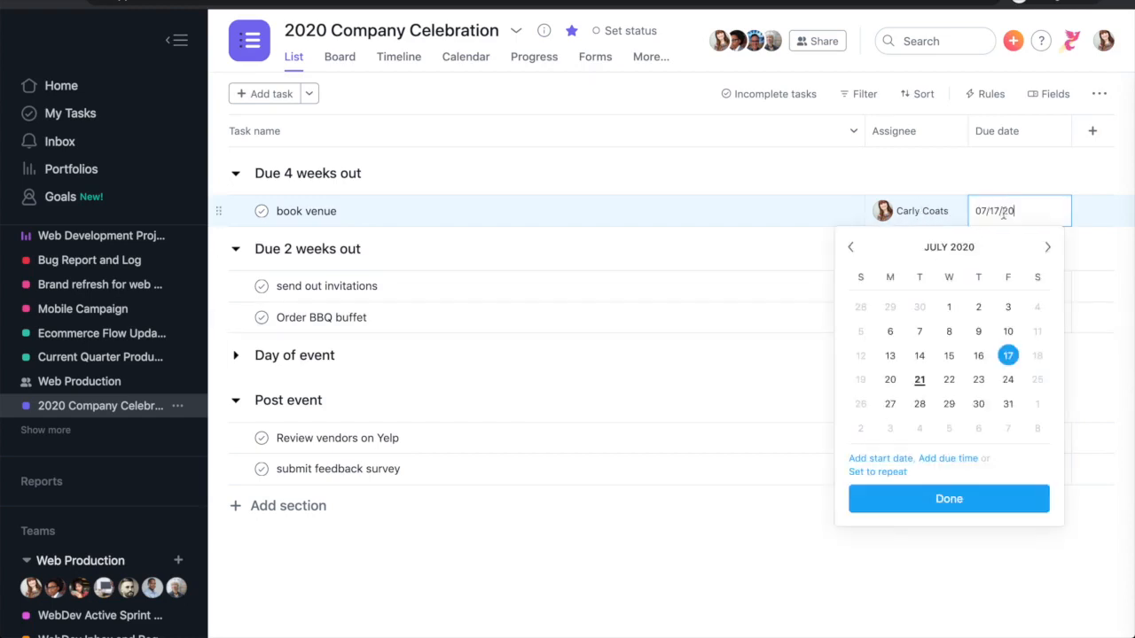
left_click(1047, 248)
left_click(1008, 356)
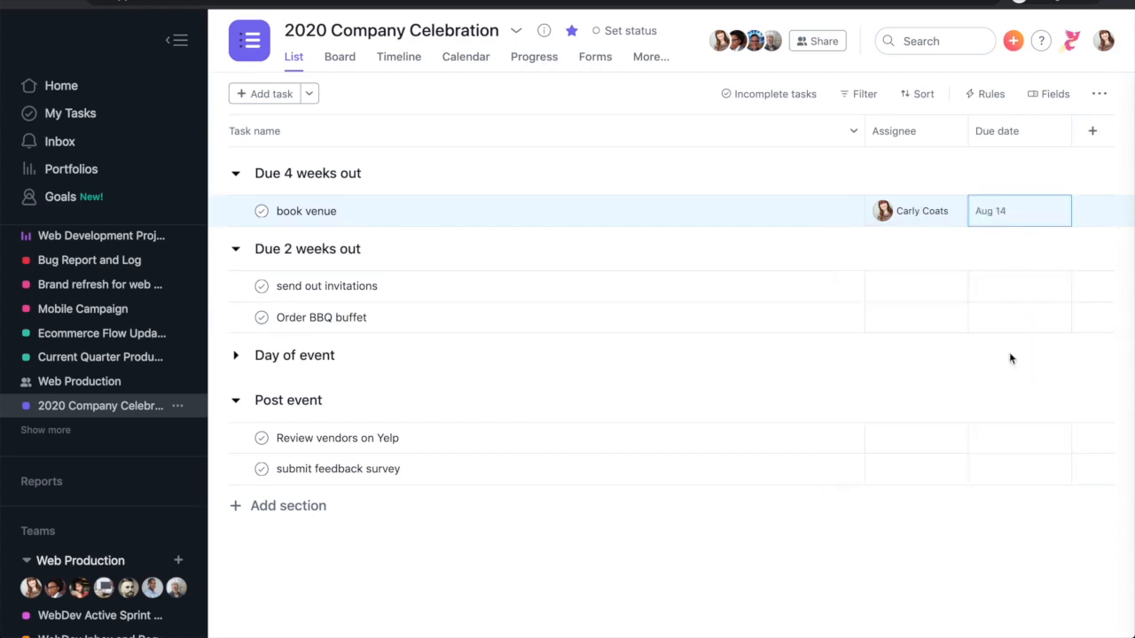
- Assign the send out invitations task to the second suggested teammate and set its due date to August 7
left_click(883, 286)
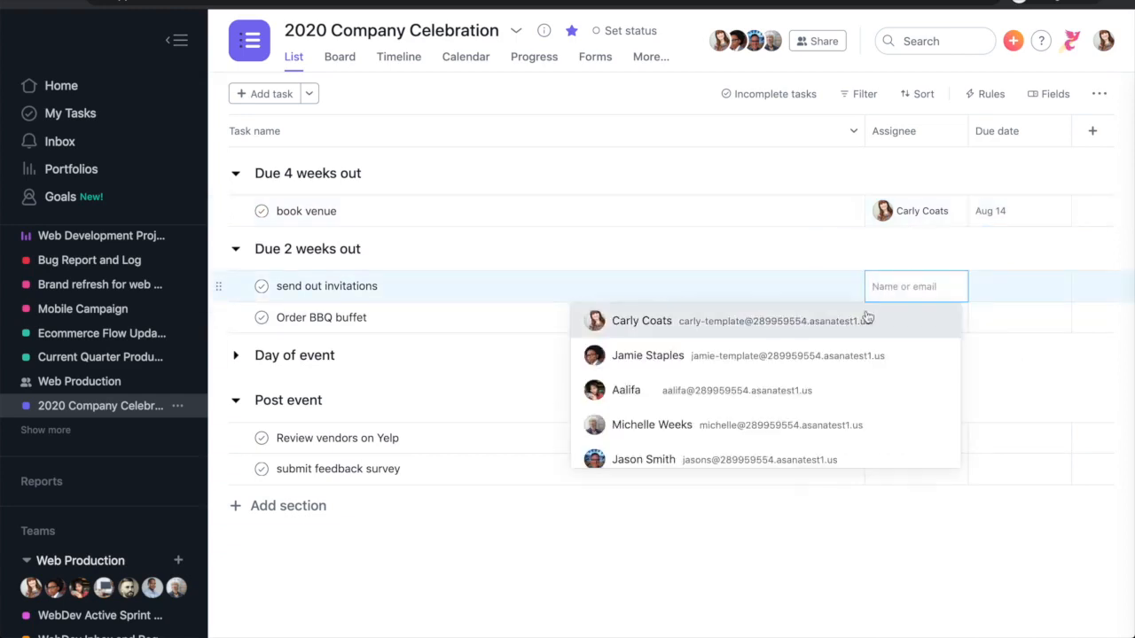
left_click(856, 357)
left_click(992, 289)
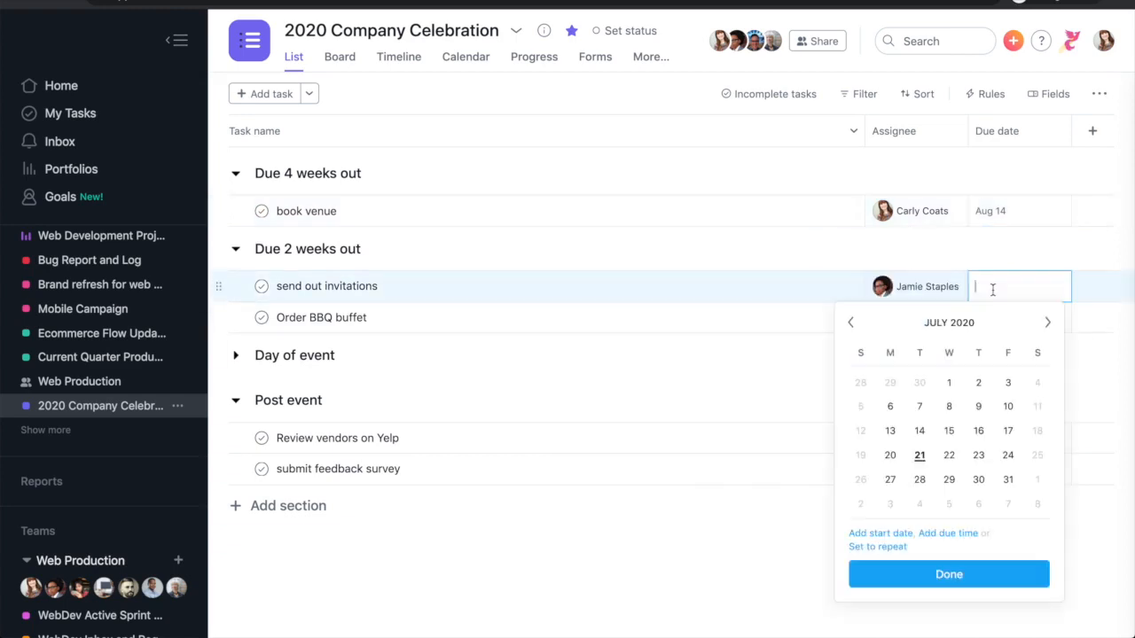
left_click(1047, 323)
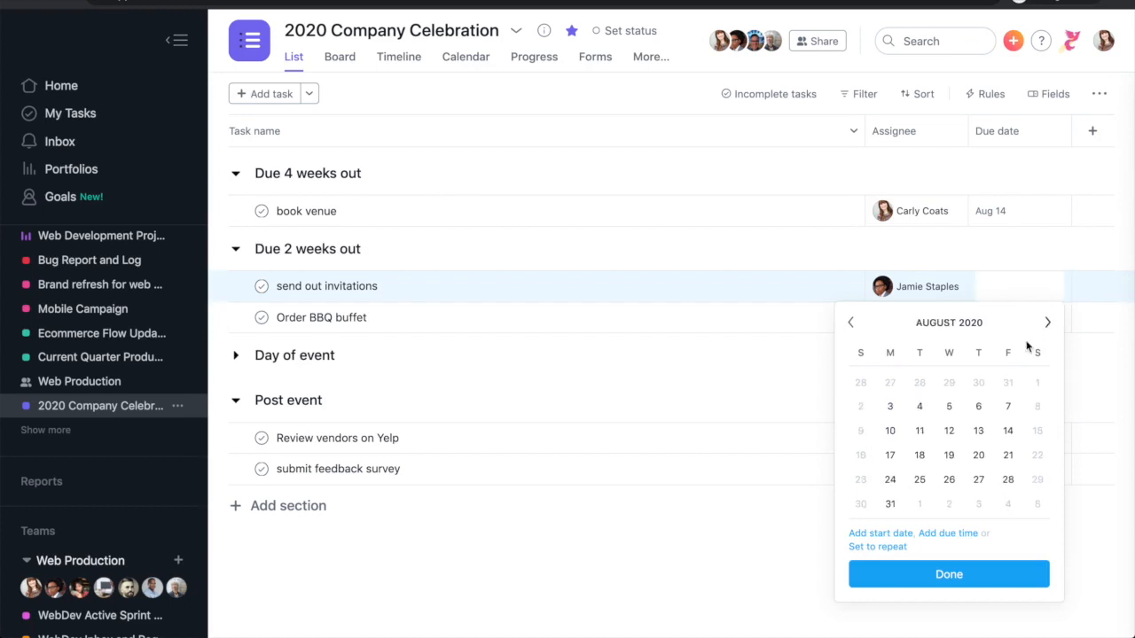
left_click(1007, 407)
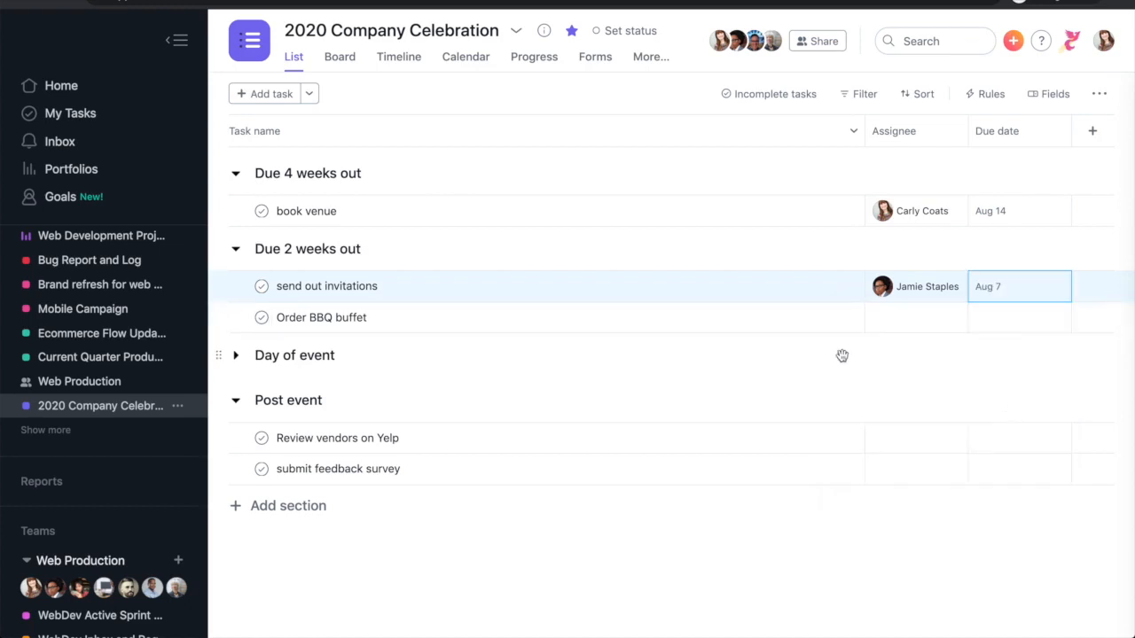
- Assign Order BBQ buffet and Review vendors on Yelp to the fourth suggested teammate, and submit feedback survey to the first one
left_click(897, 327)
left_click(854, 459)
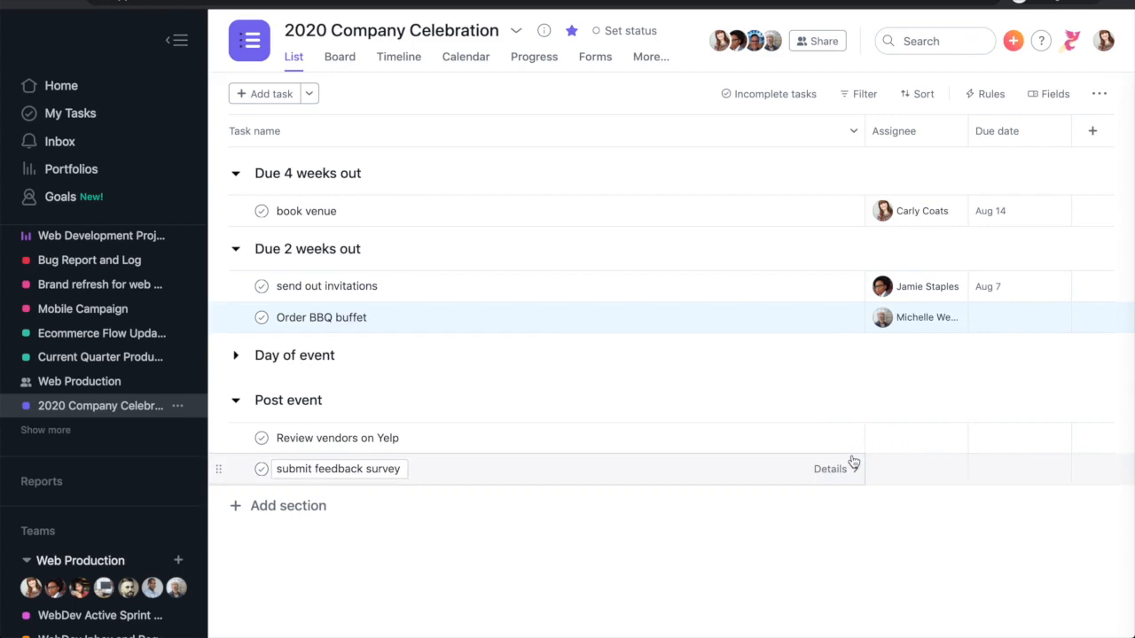
left_click(897, 452)
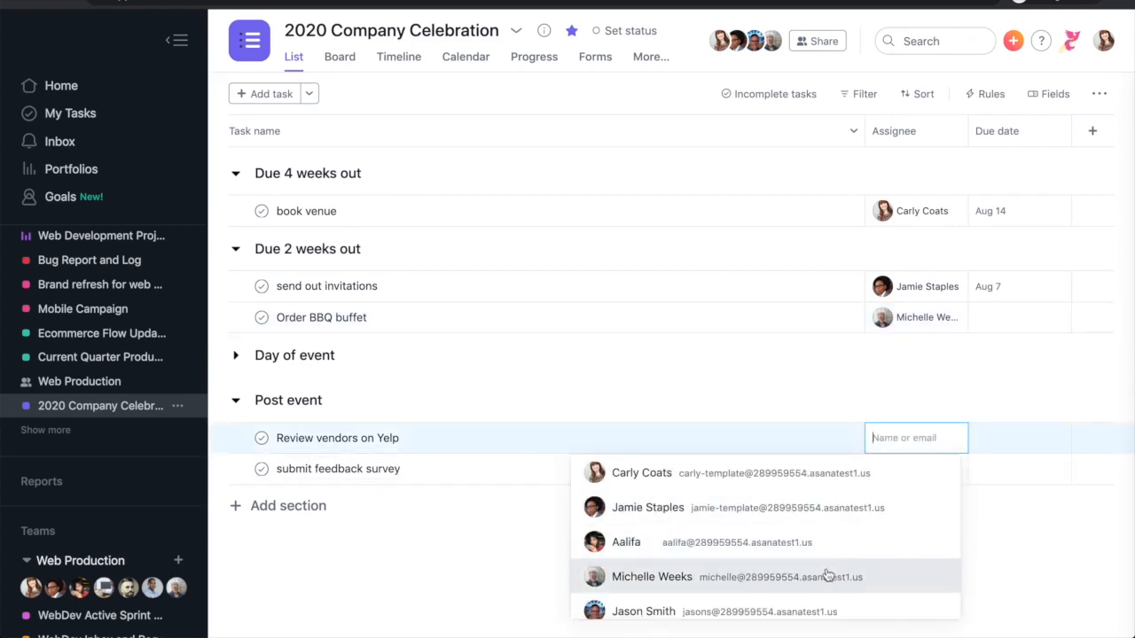
left_click(836, 577)
left_click(891, 469)
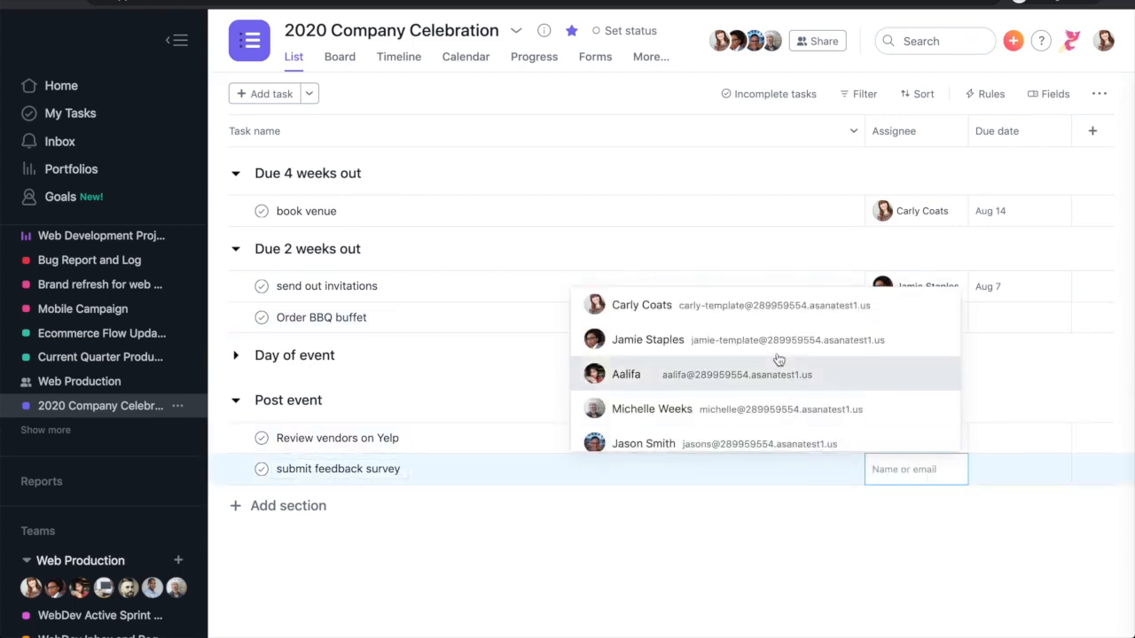
left_click(772, 309)
- Set the due dates of Order BBQ buffet and Review vendors on Yelp to August 28
left_click(987, 318)
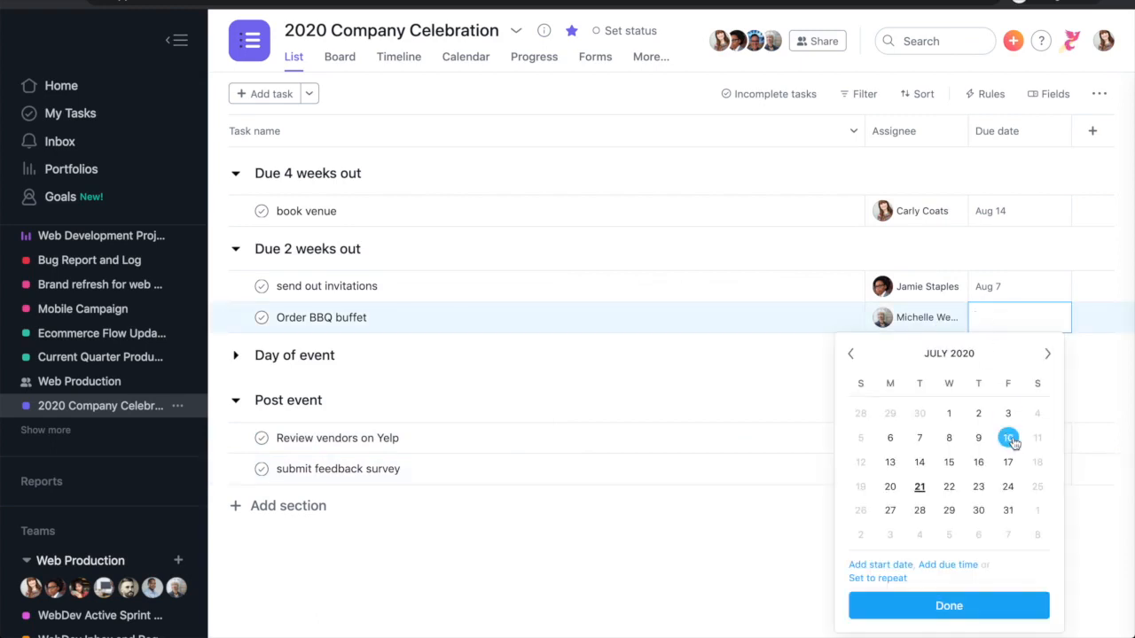
left_click(1047, 352)
left_click(1007, 510)
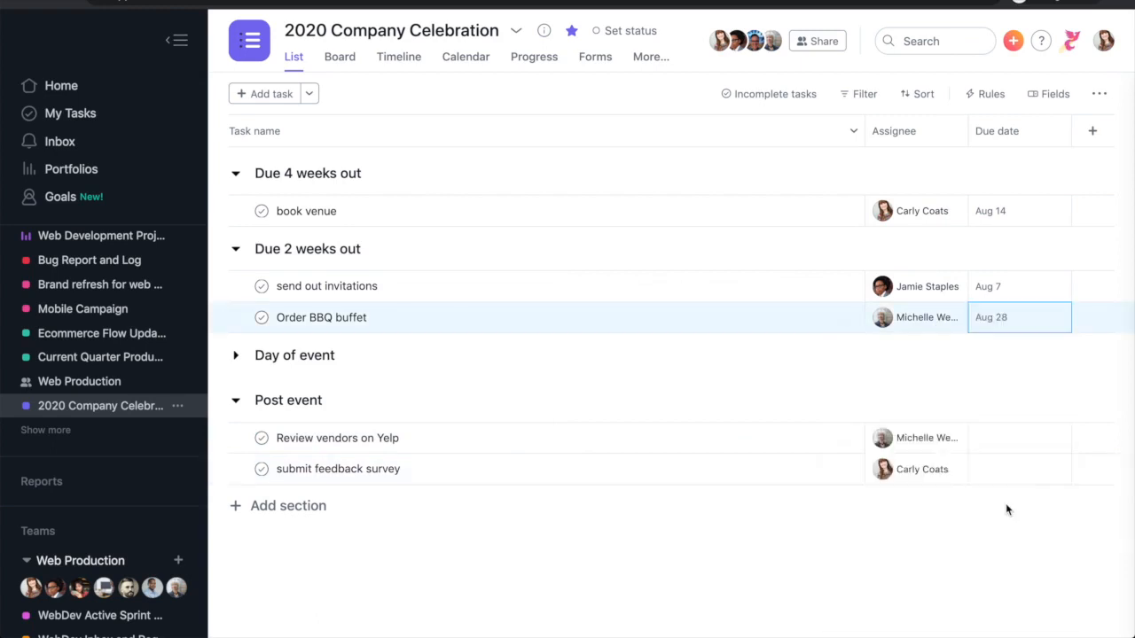
left_click(1034, 445)
left_click(1046, 143)
left_click(1007, 301)
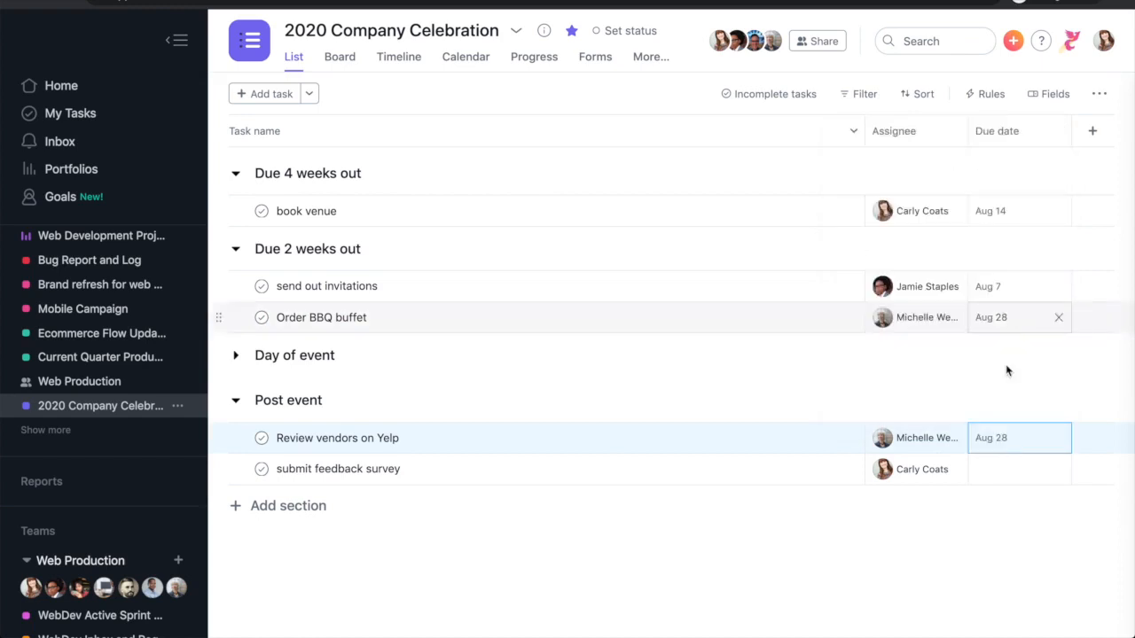
- Set the due date of the submit feedback survey task to August 27
left_click(1011, 469)
left_click(1047, 175)
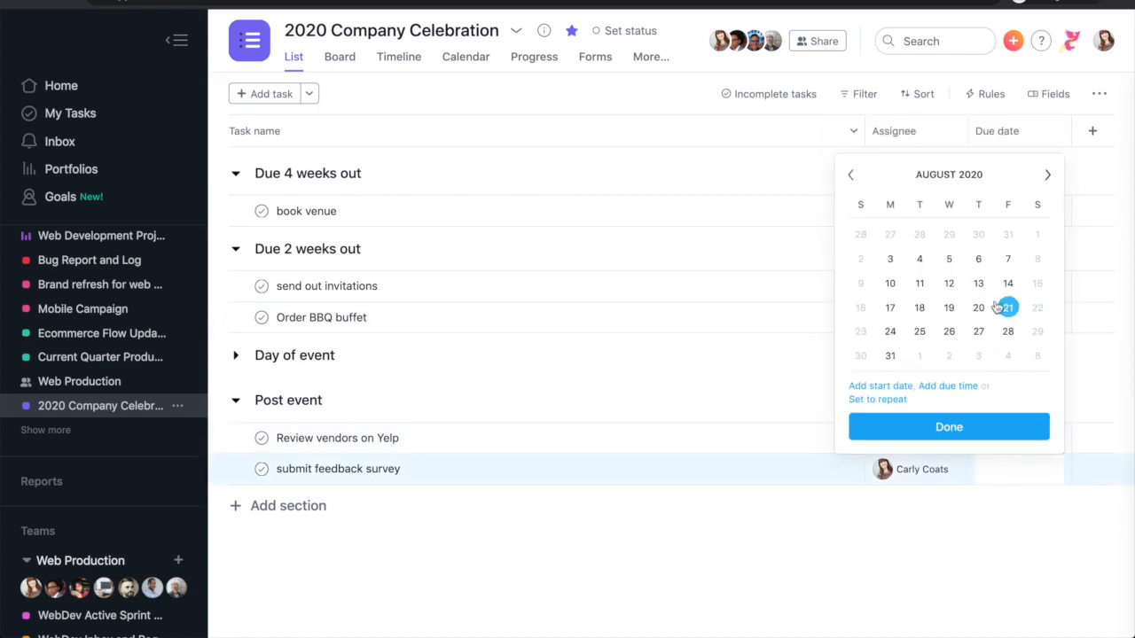
left_click(979, 332)
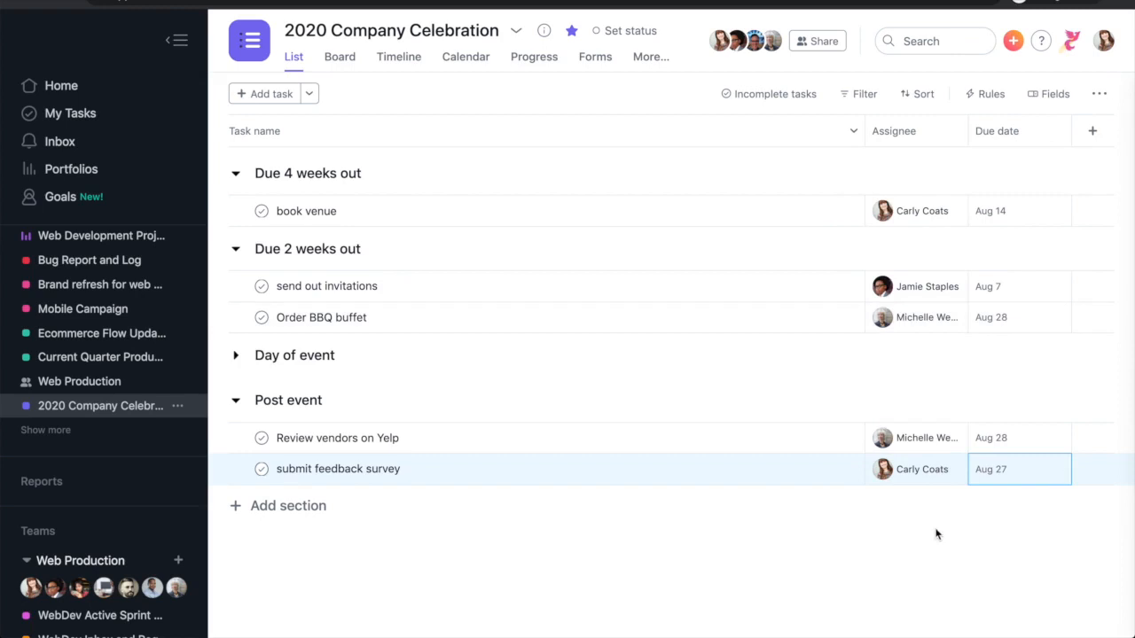
- Add the two-line description "Looking to hold 200 people" and "would love something outdoors" to the book venue task
left_click(524, 216)
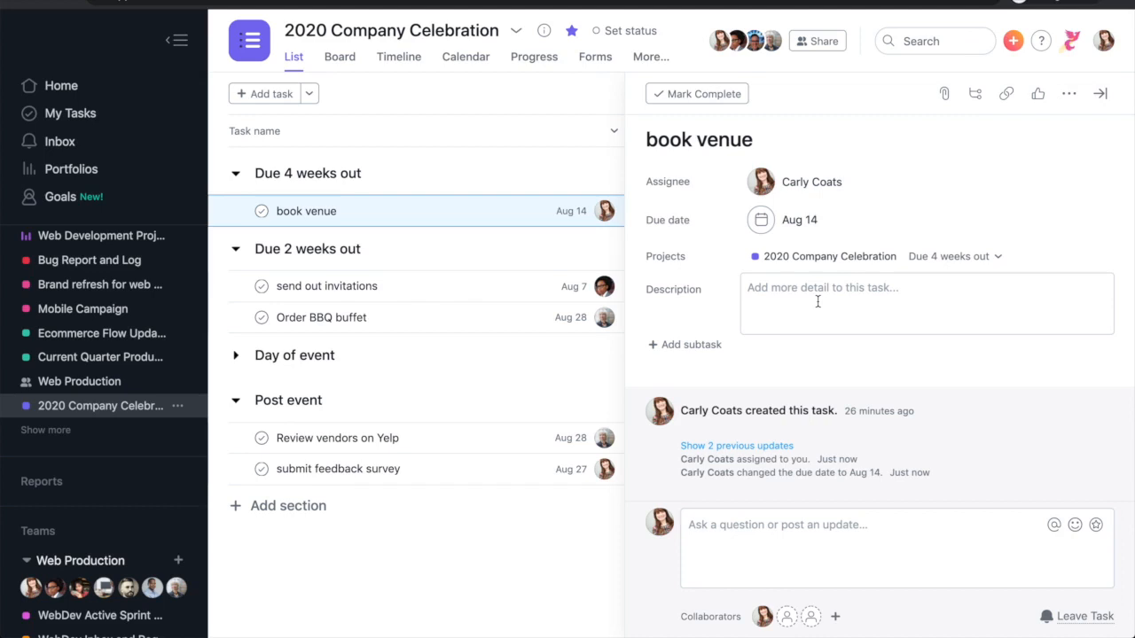
left_click(818, 303)
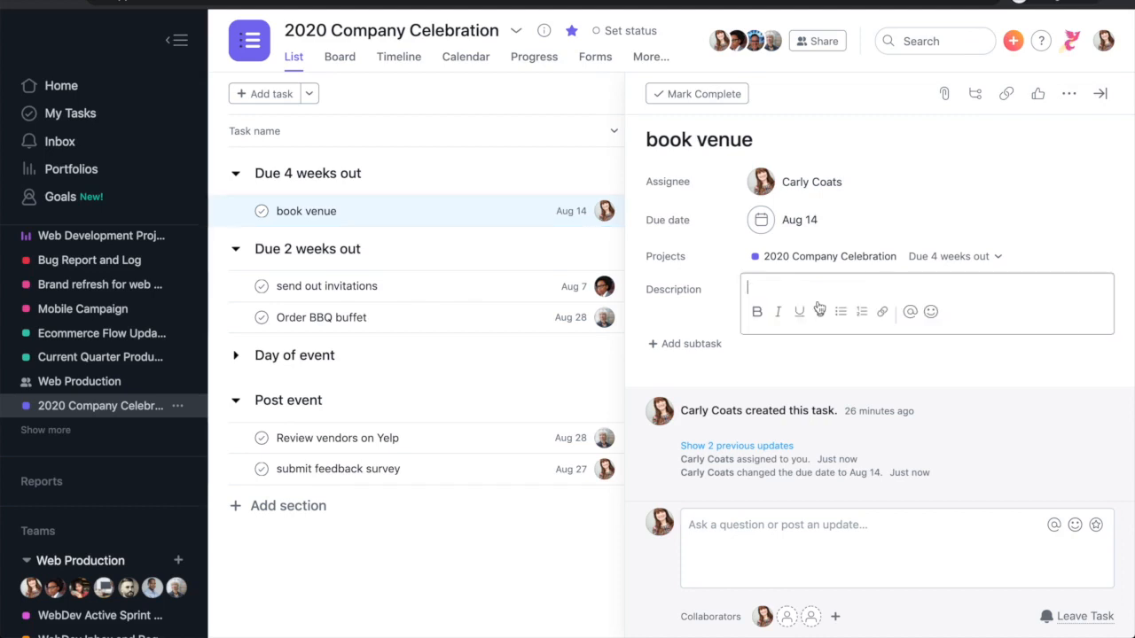
type("Looking fo hol")
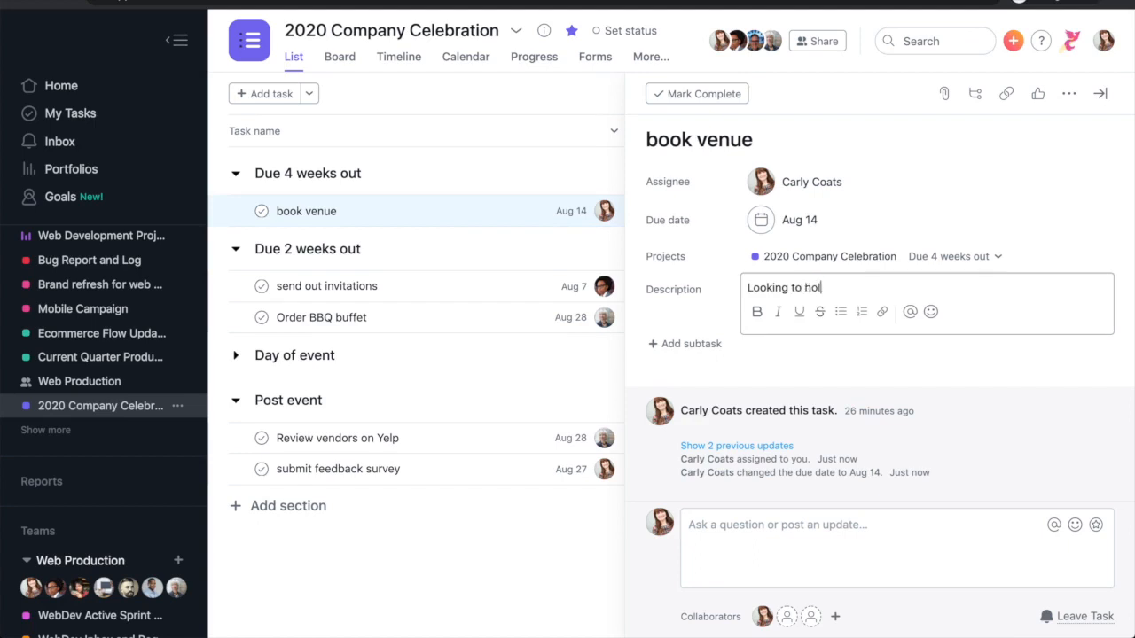
type("d 200 people")
key("Return")
type("would ")
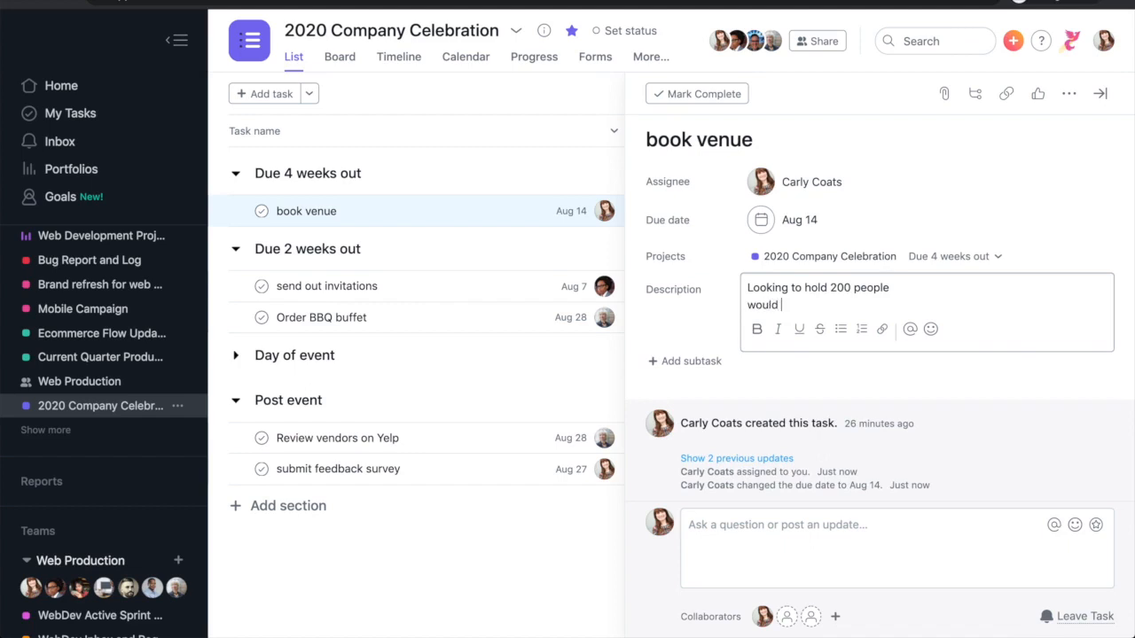
type("love something outdoors")
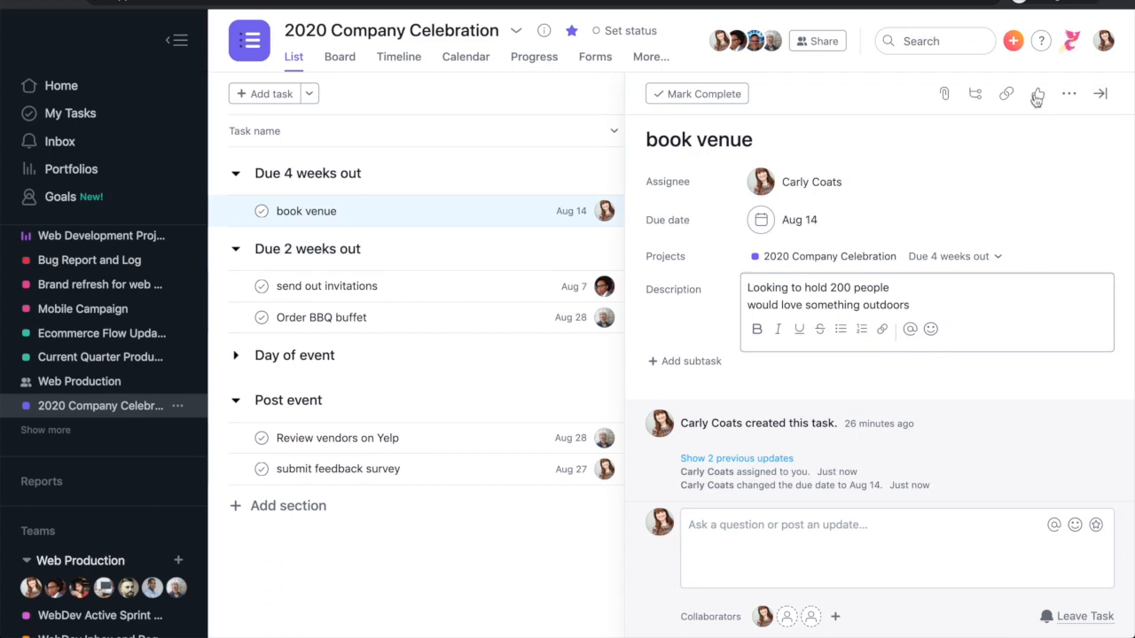
- Attach Outdoor venue.jpg from the computer's Desktop to the book venue task and view the attached image
left_click(945, 94)
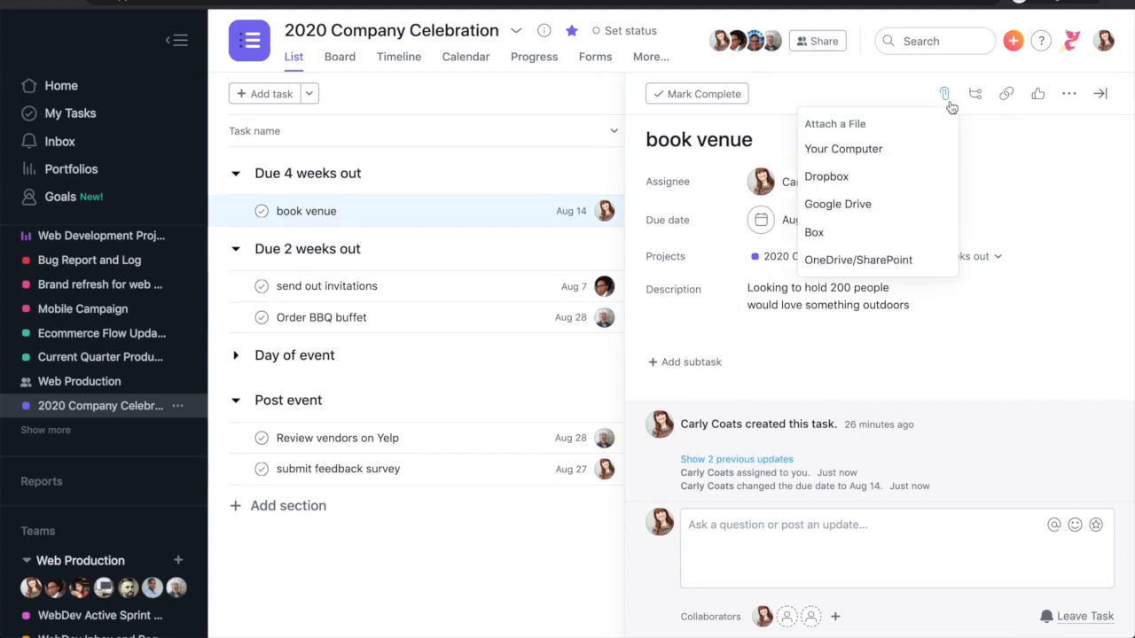
left_click(881, 151)
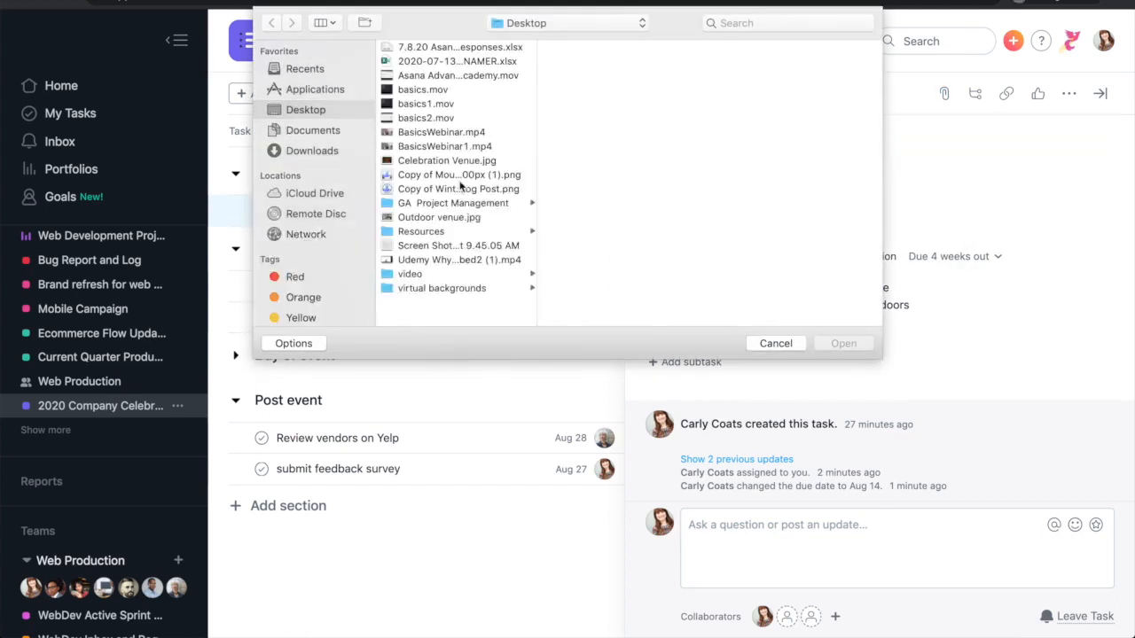
left_click(462, 218)
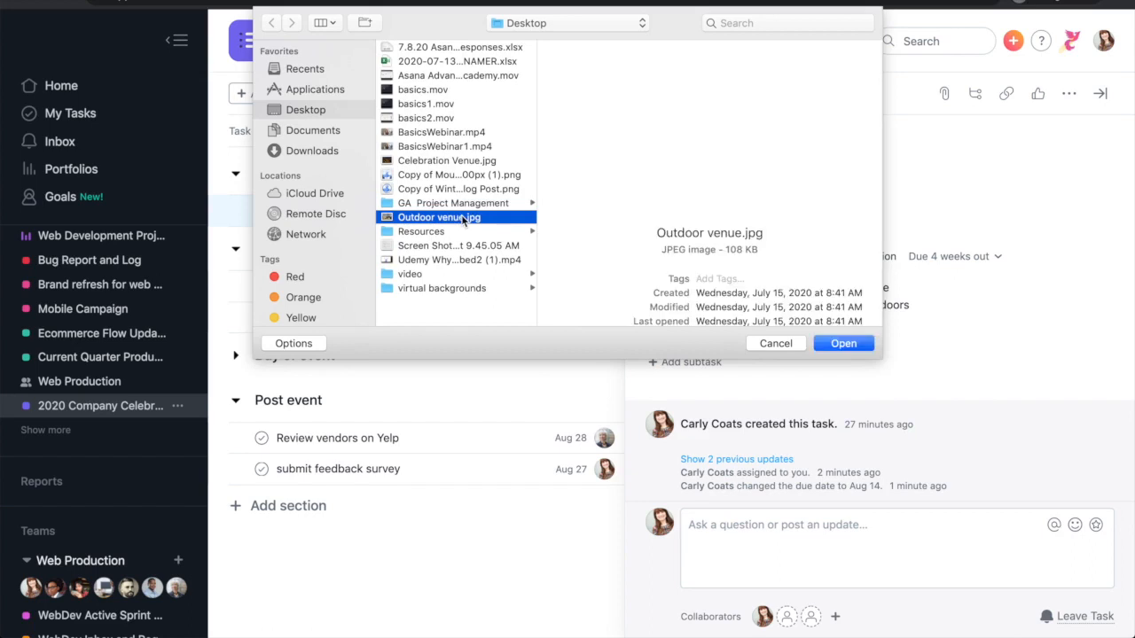
left_click(866, 344)
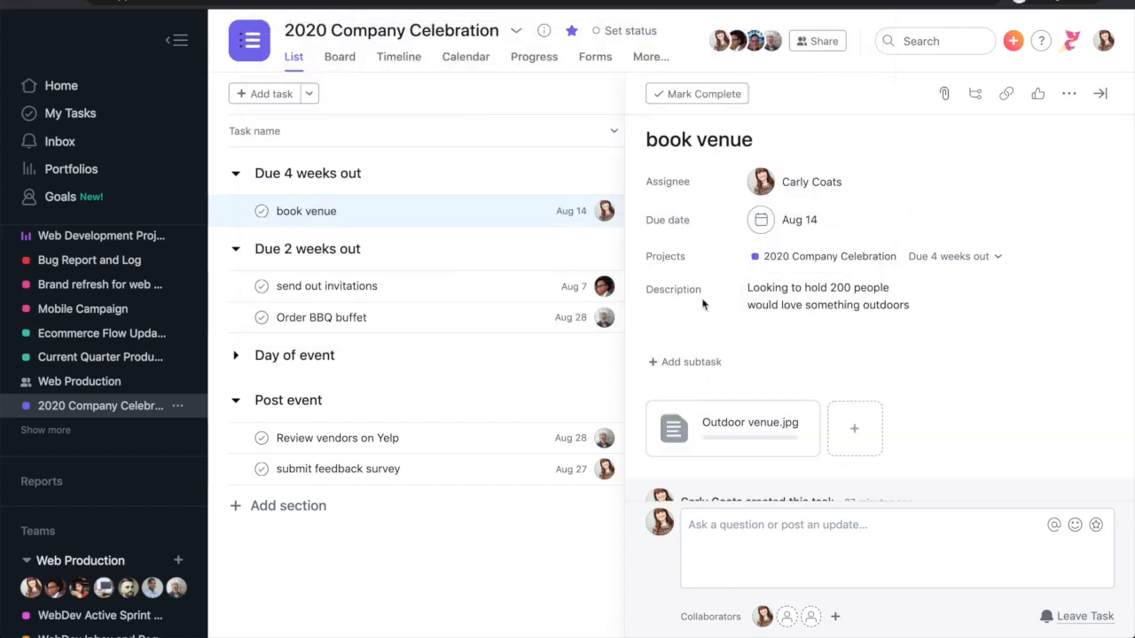
scroll(691, 301, "down", 2)
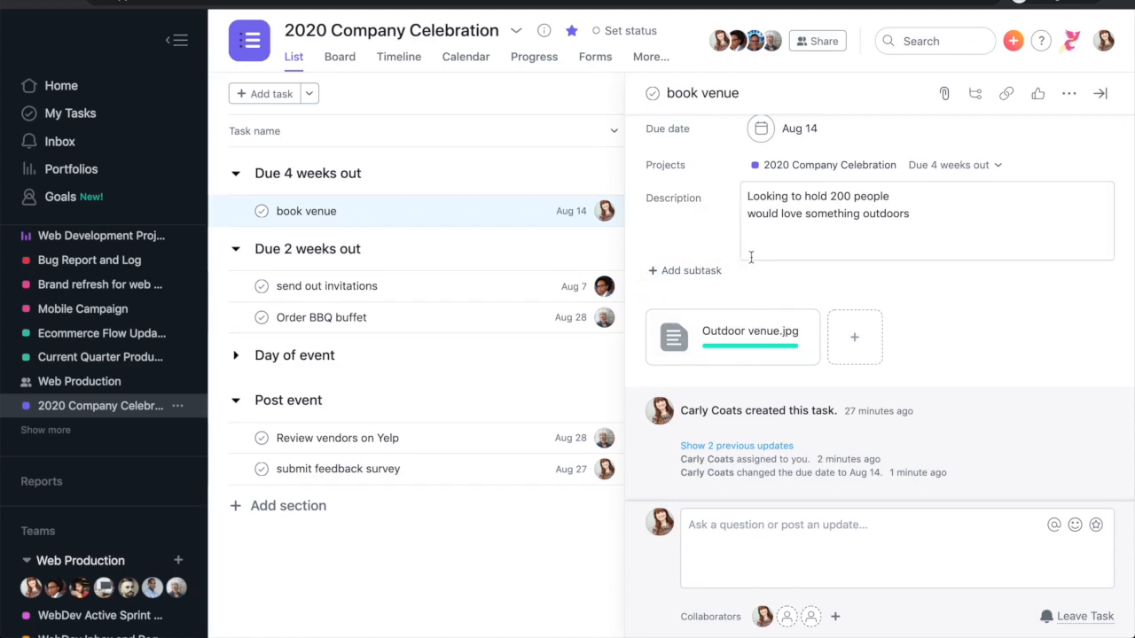
scroll(718, 244, "up", 2)
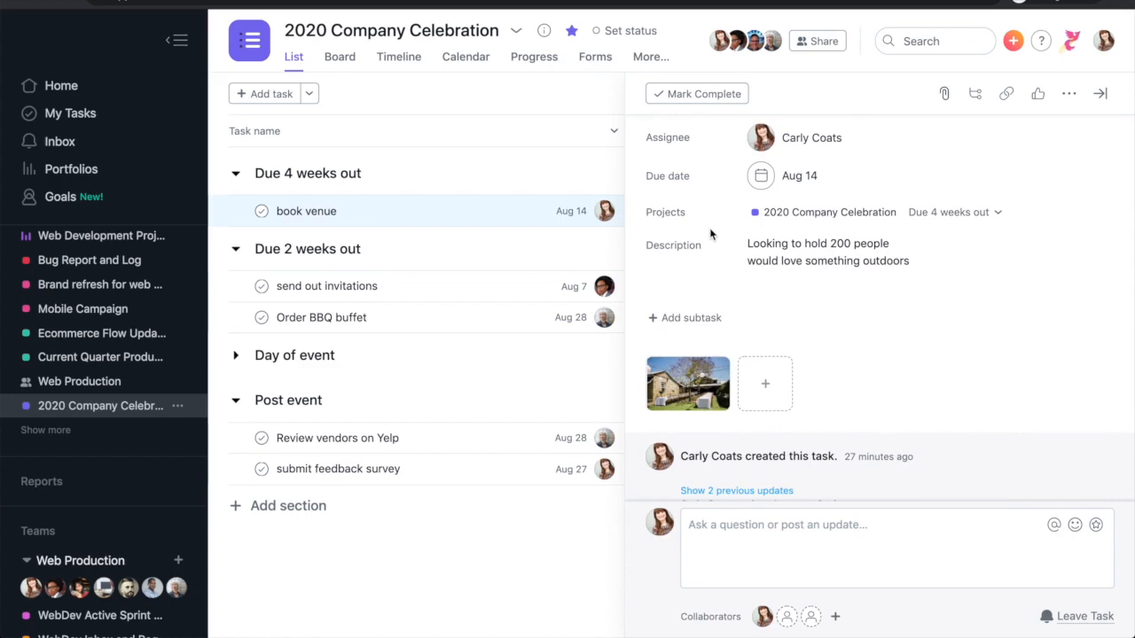
scroll(798, 319, "down", 5)
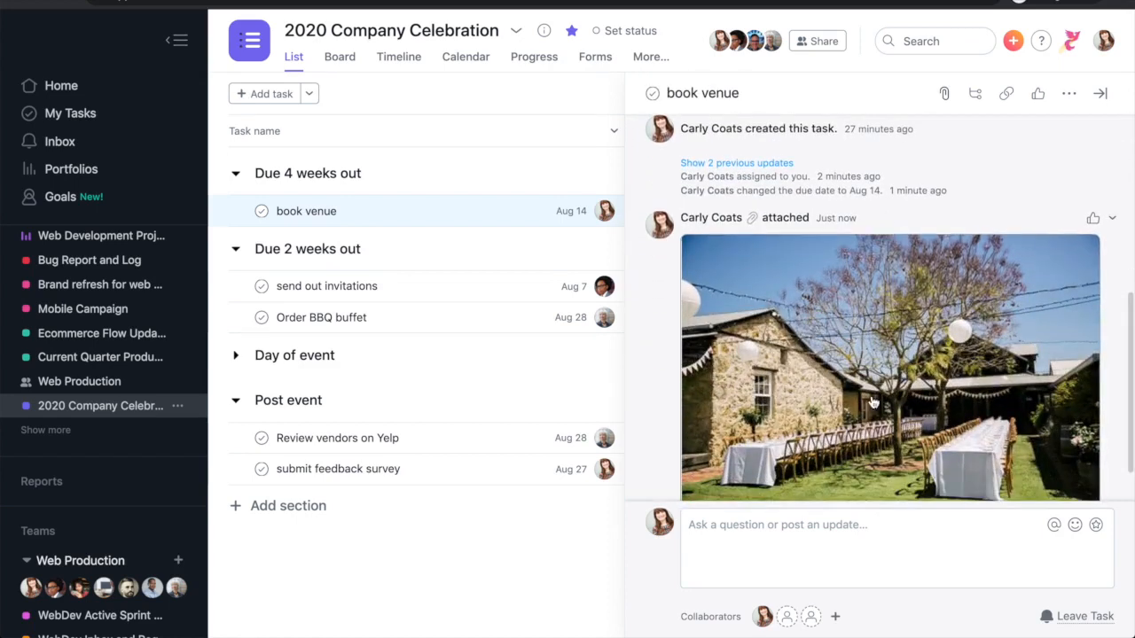
scroll(805, 331, "down", 1)
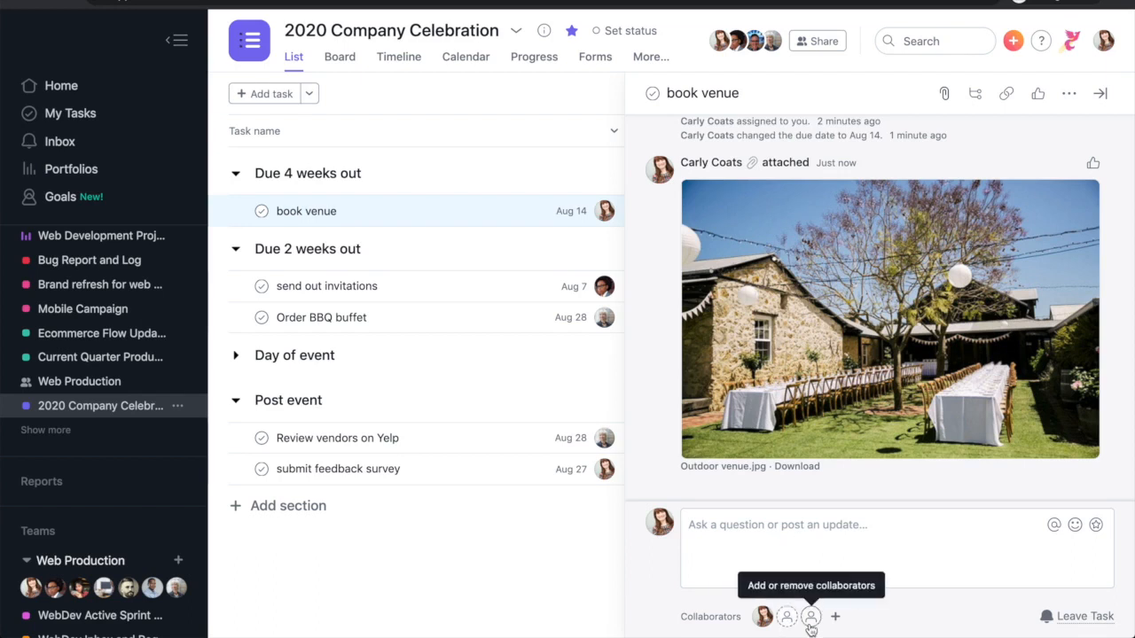
- Post a comment on book venue that mentions the Order BBQ buffet assignee and asks "what do you think?"
left_click(776, 535)
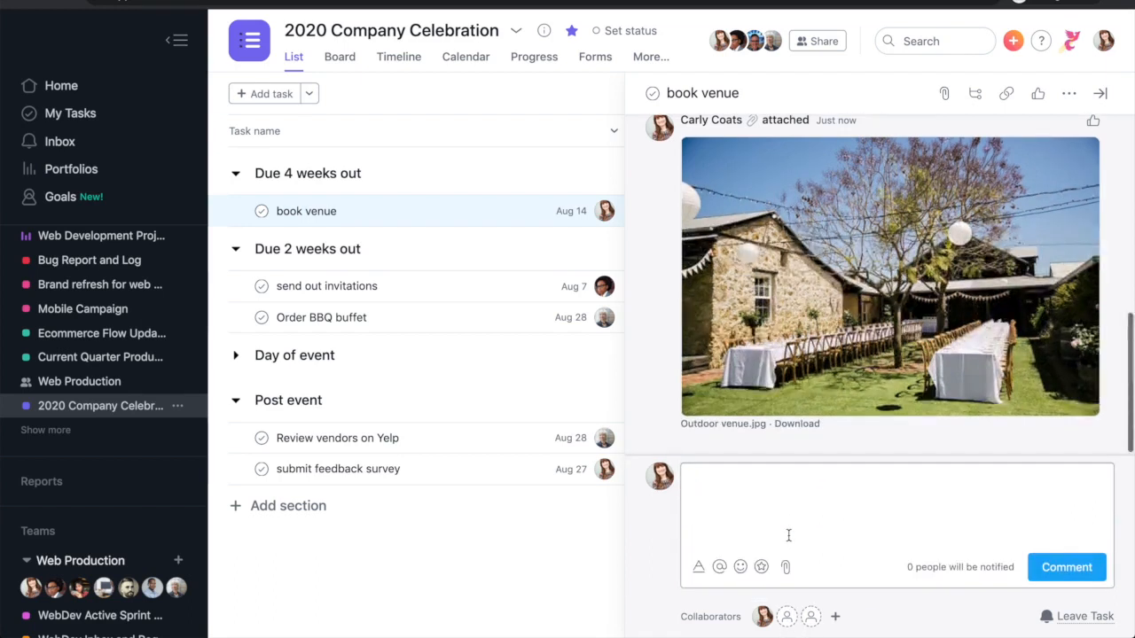
type("@")
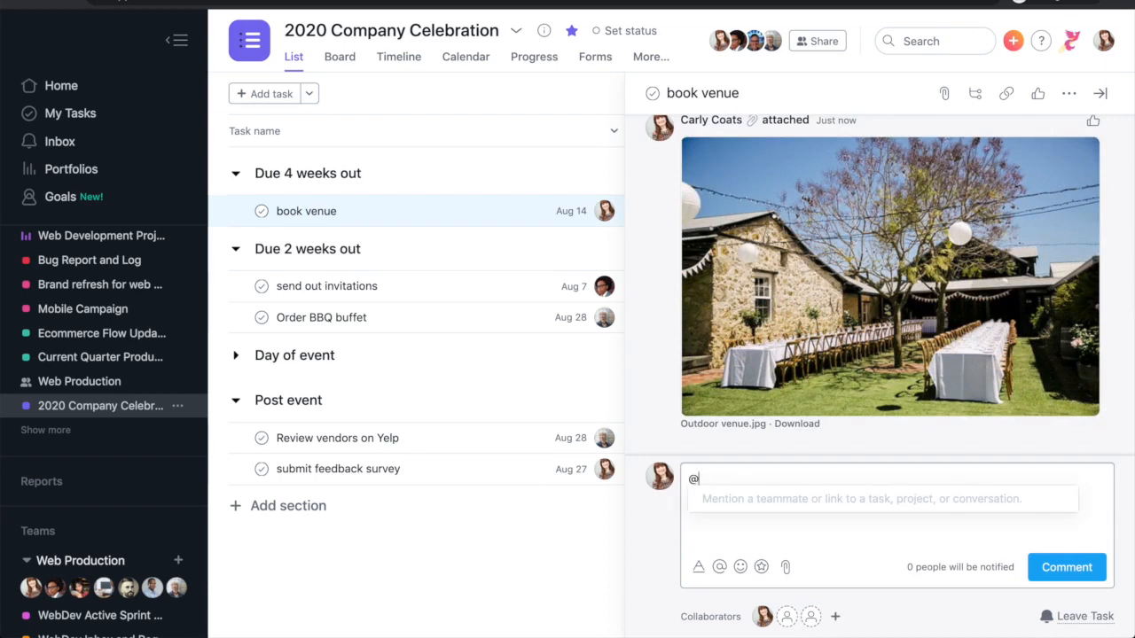
type("mic")
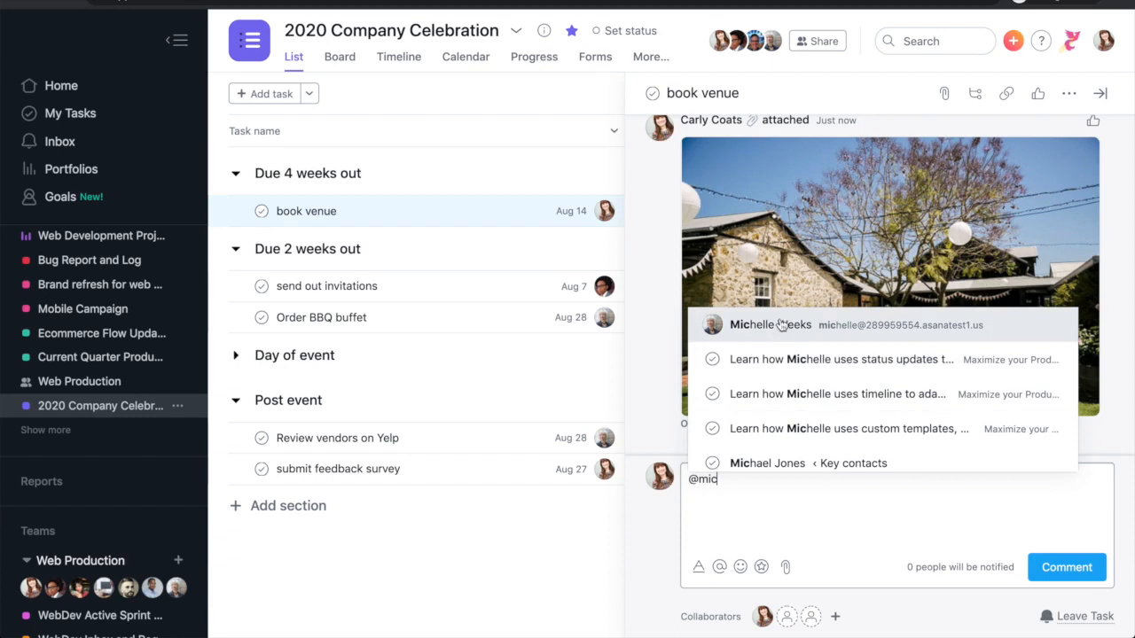
left_click(768, 328)
type("what do you thi")
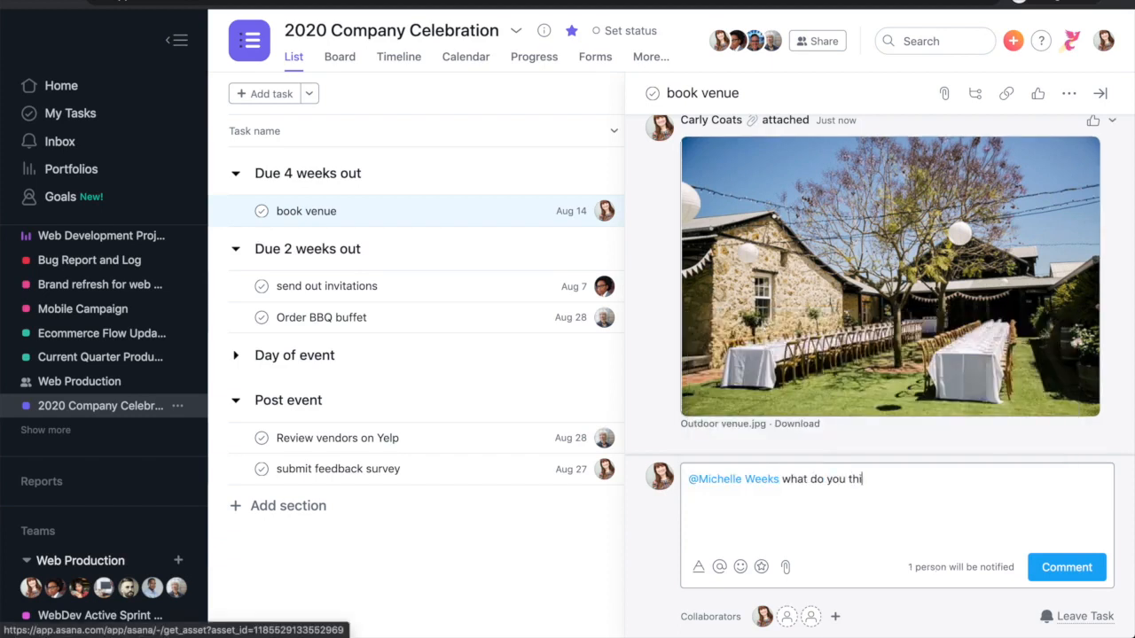
type("nk?")
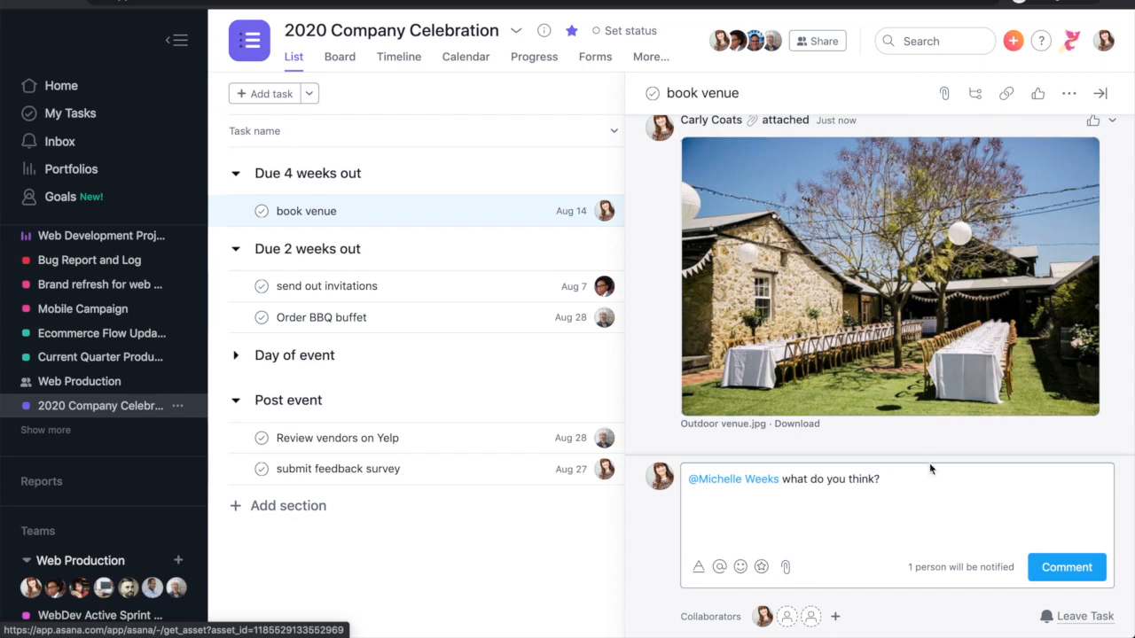
left_click(1054, 568)
- Add the send out invitations assignee as a collaborator on the book venue task
mouse_move(786, 624)
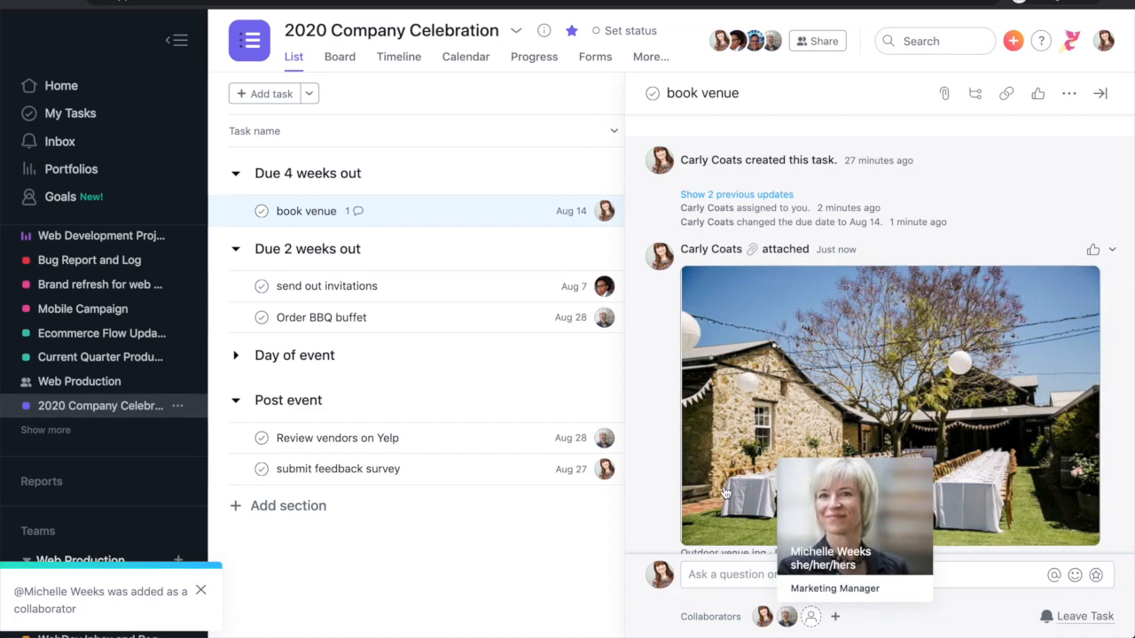
left_click(811, 618)
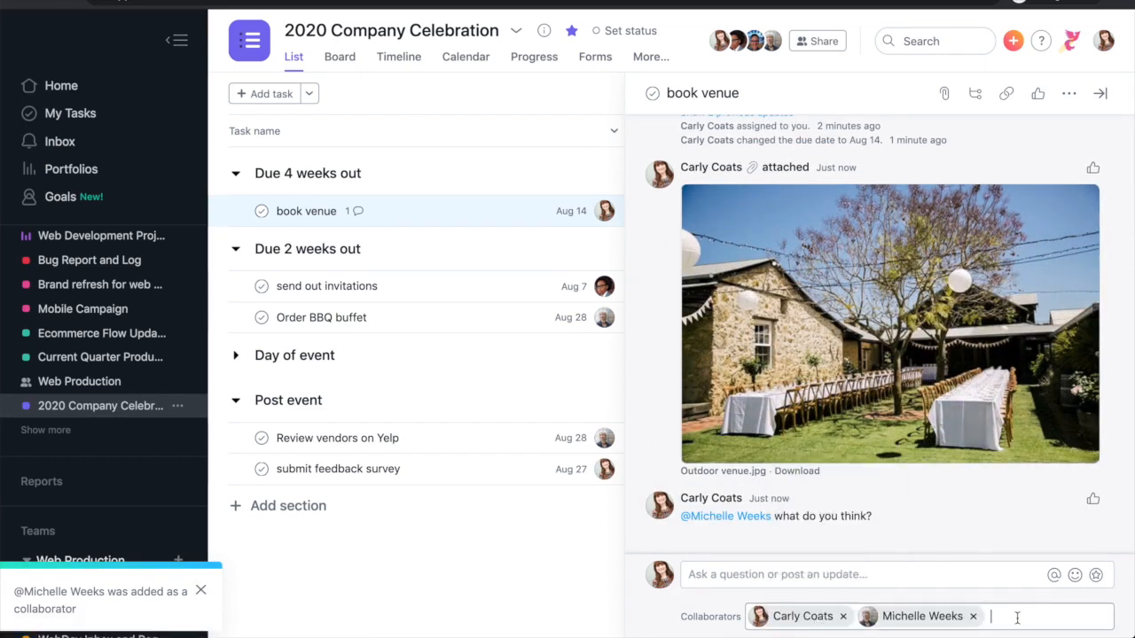
type("ja")
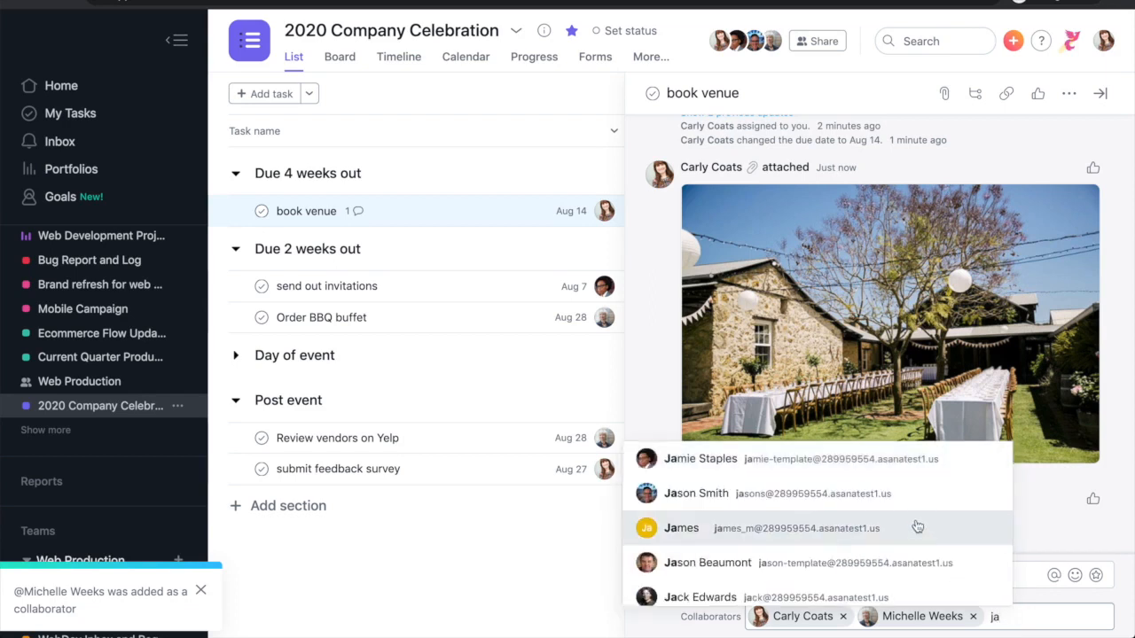
left_click(891, 467)
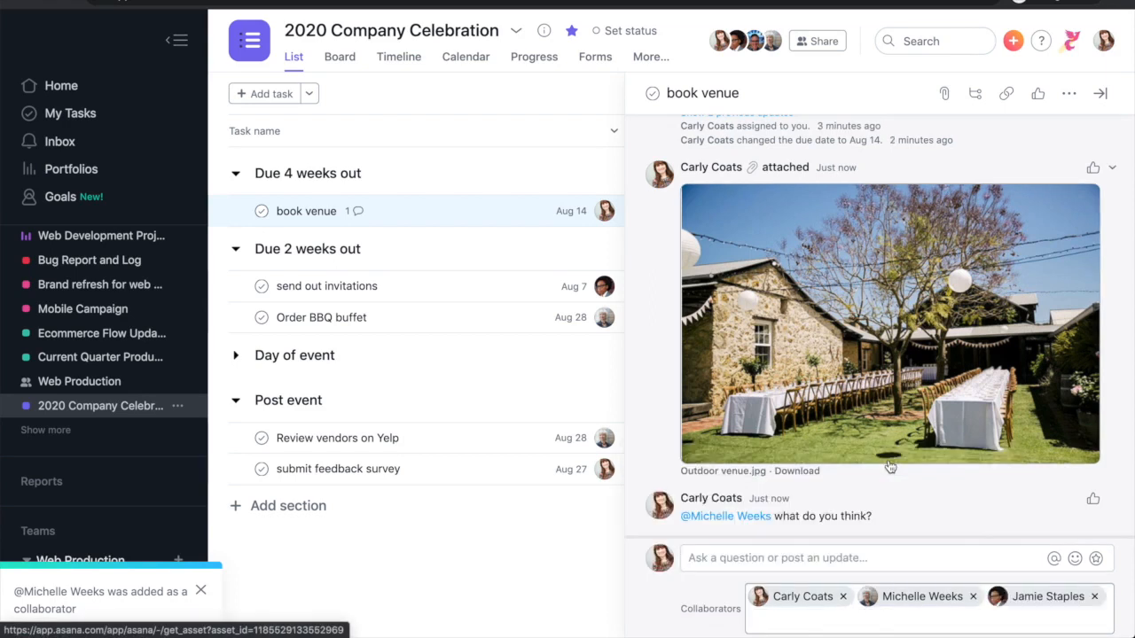
scroll(890, 467, "down", 1)
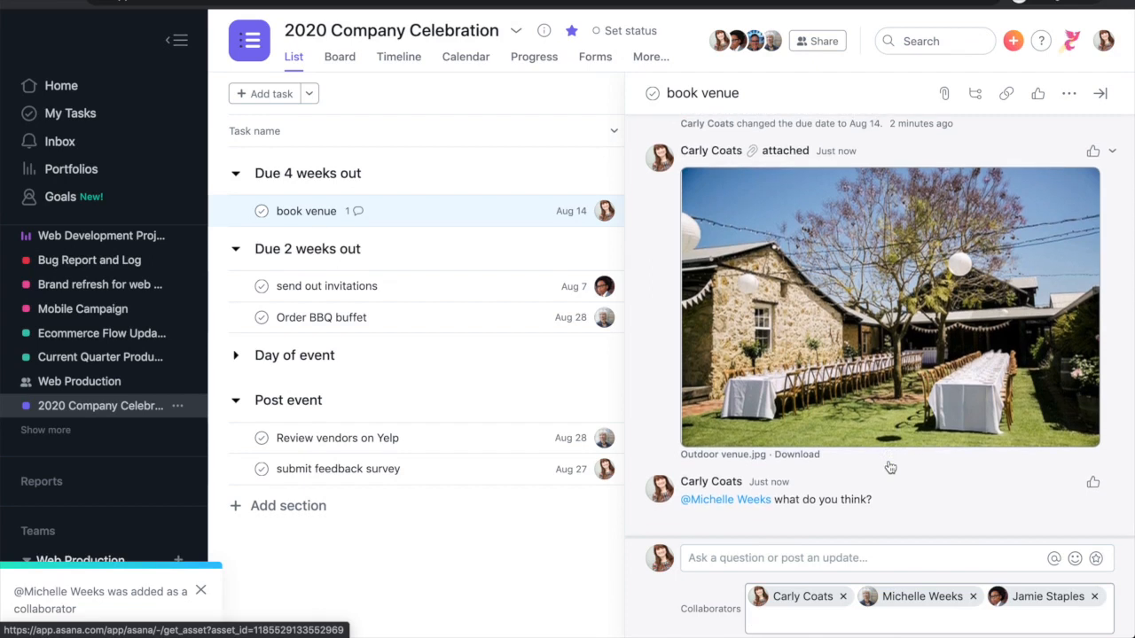
left_click(966, 523)
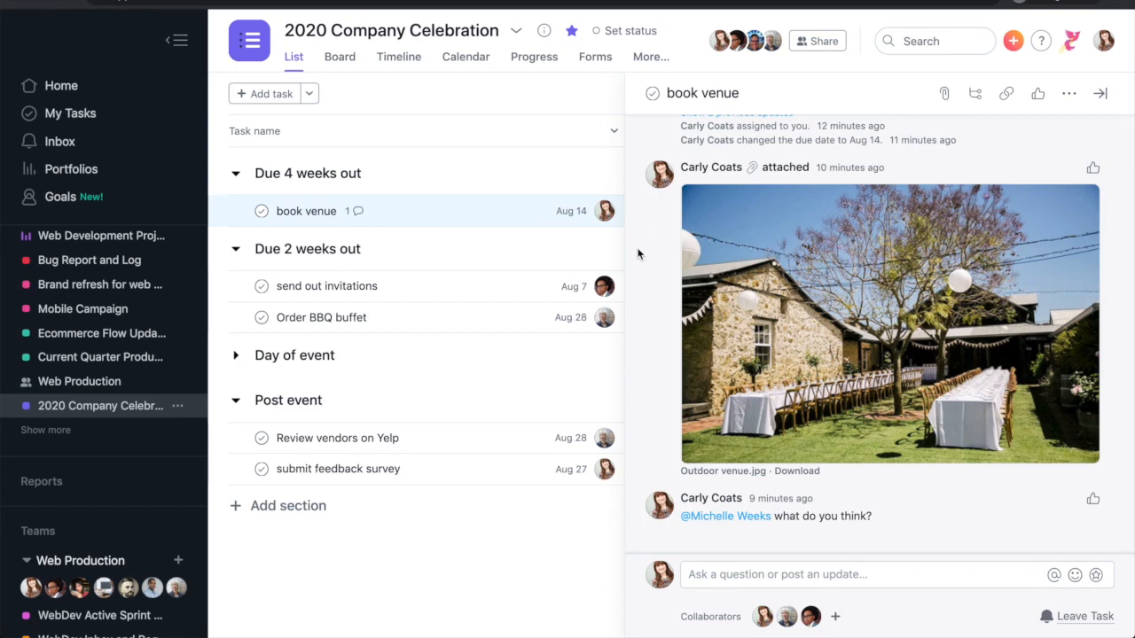
- Add the subtasks "research venues", "compare quotes" and "sign contract" to the book venue task
scroll(638, 255, "up", 5)
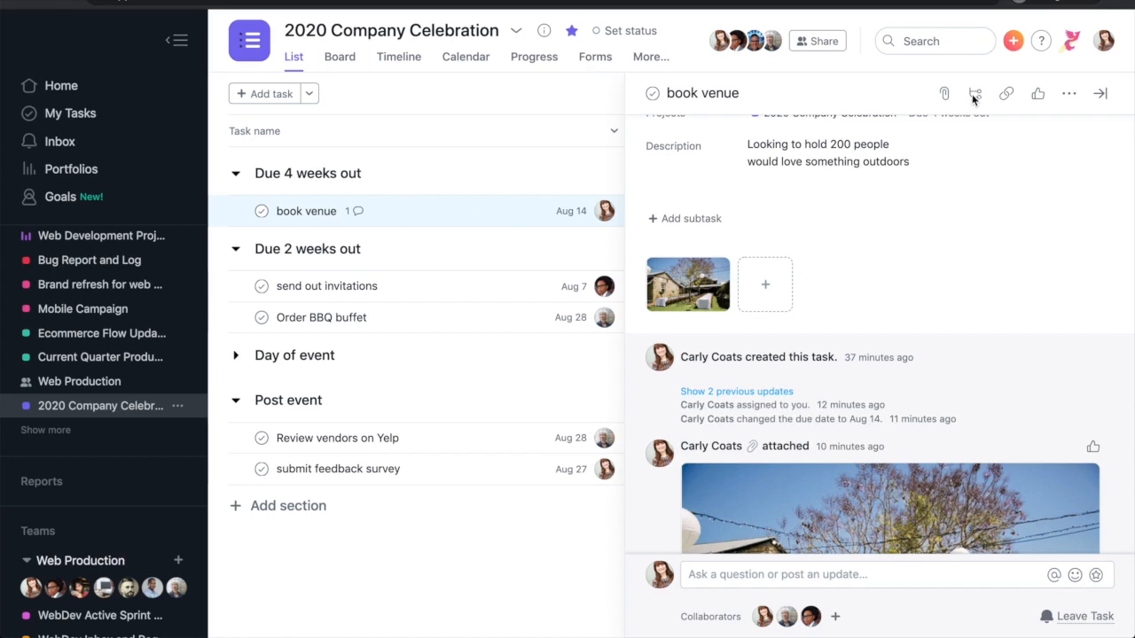
left_click(683, 221)
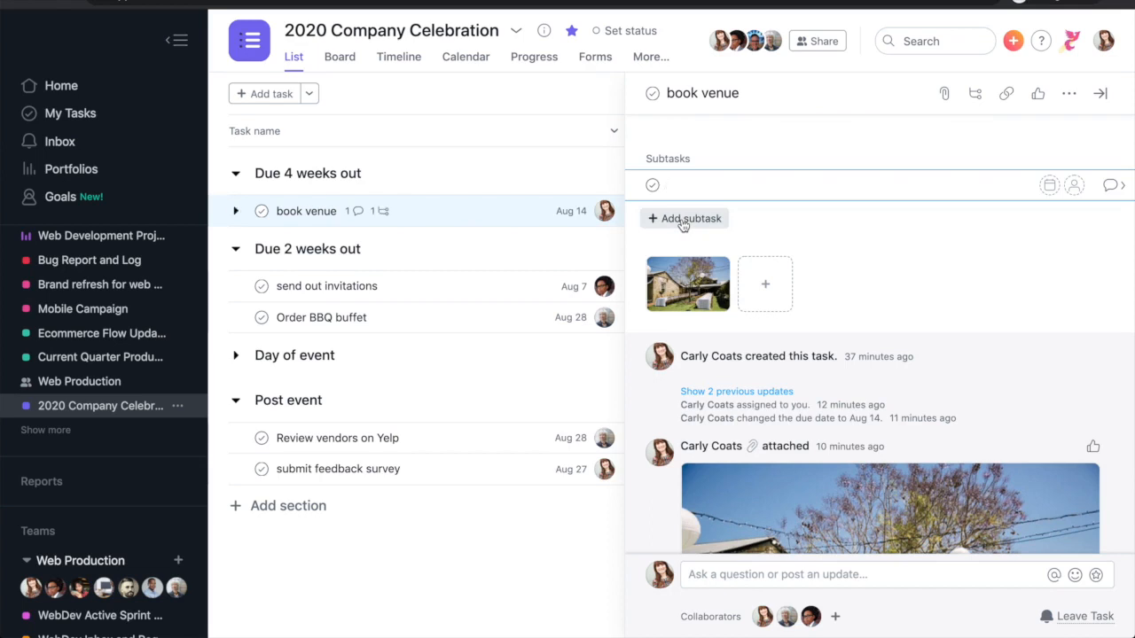
type("research venues")
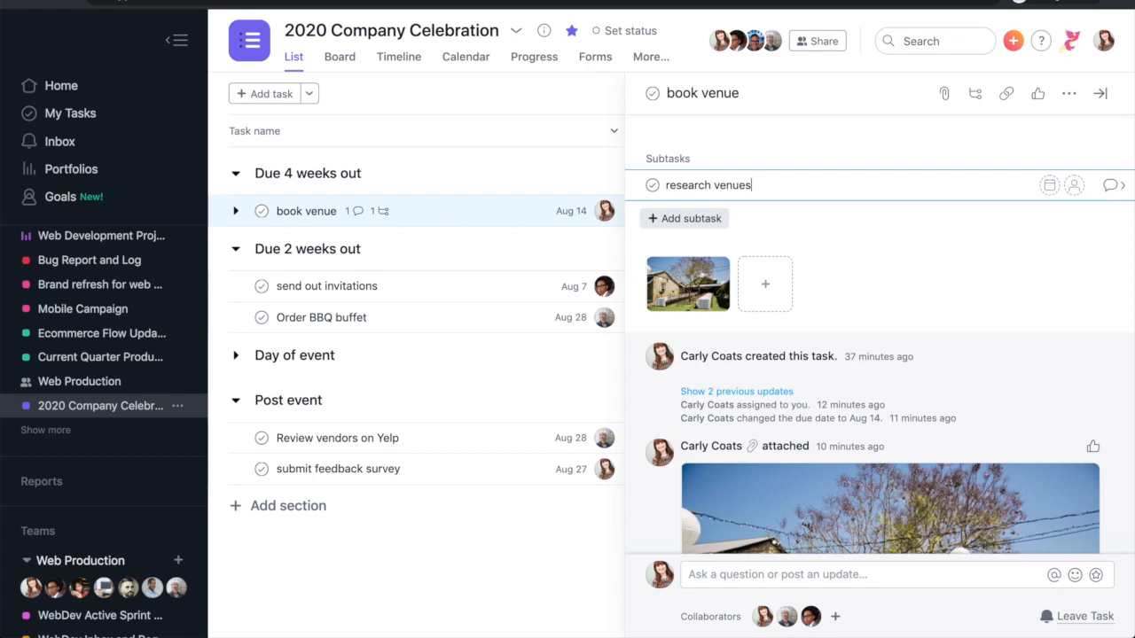
key("Return")
type("comp")
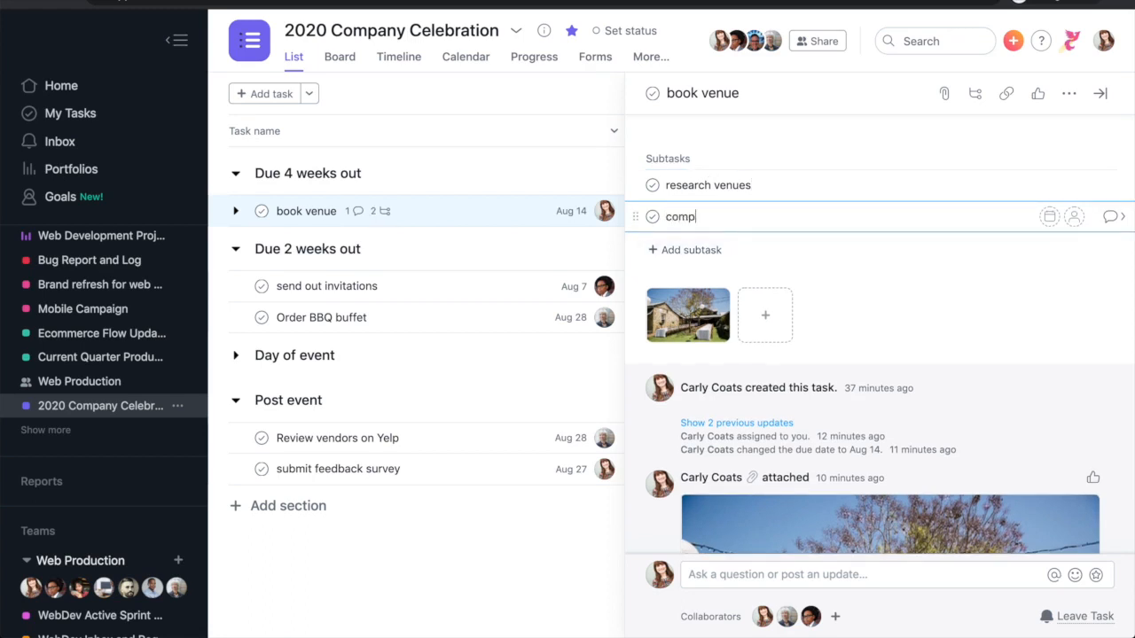
type("are quotes")
key("Return")
type("sign contract")
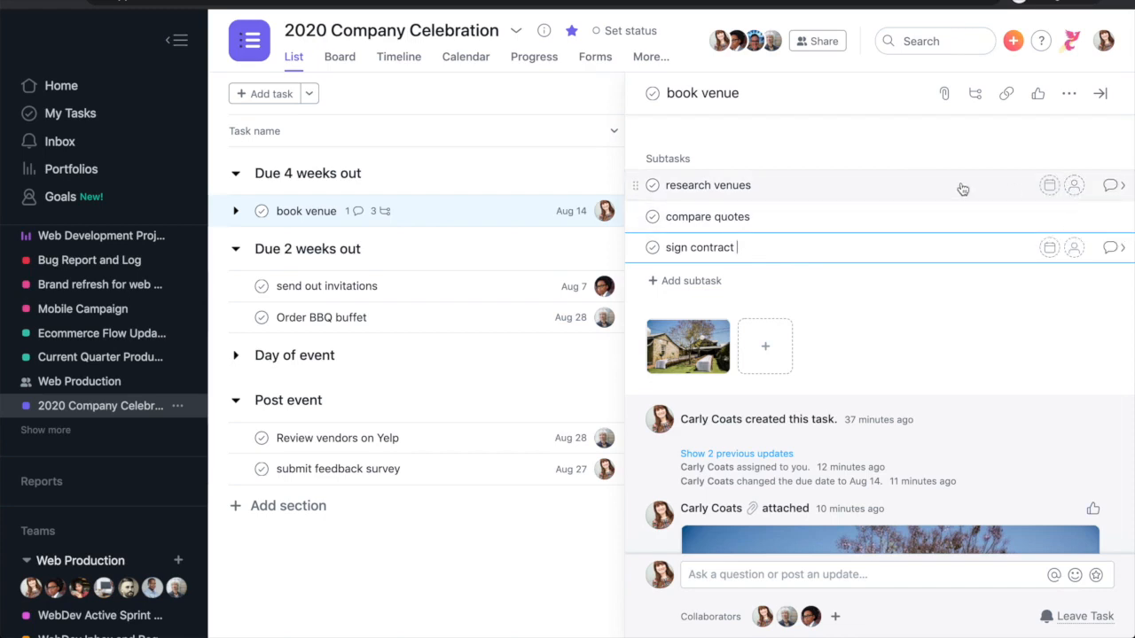
- Assign the research venues, compare quotes and sign contract subtasks to the book venue task's assignee
left_click(1049, 182)
left_click(1051, 184)
left_click(1073, 185)
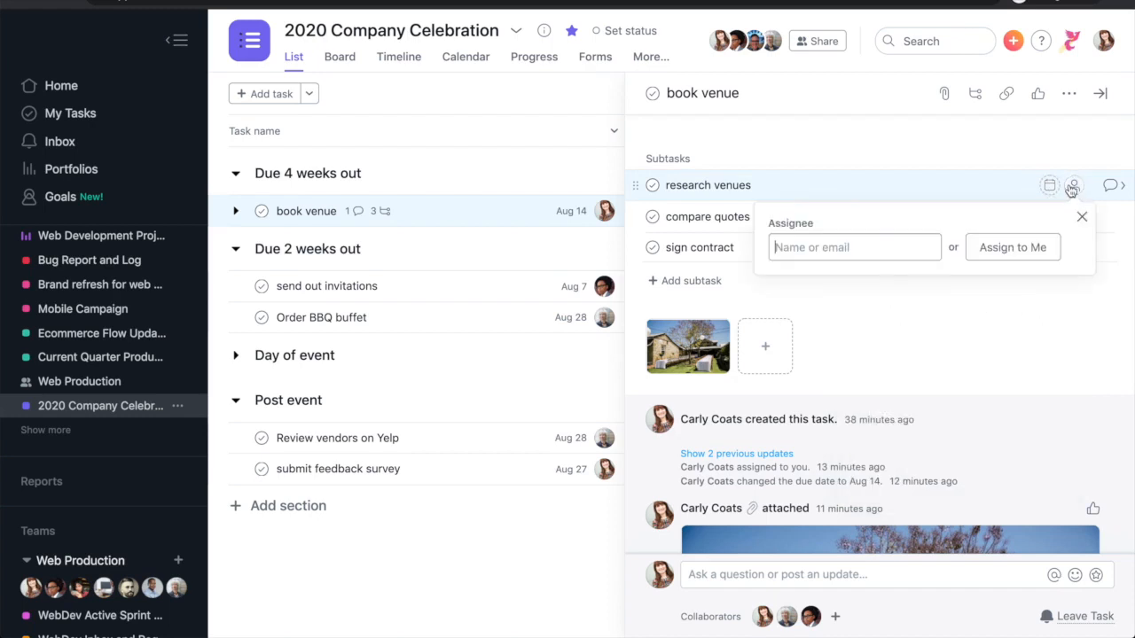
left_click(807, 284)
left_click(1073, 216)
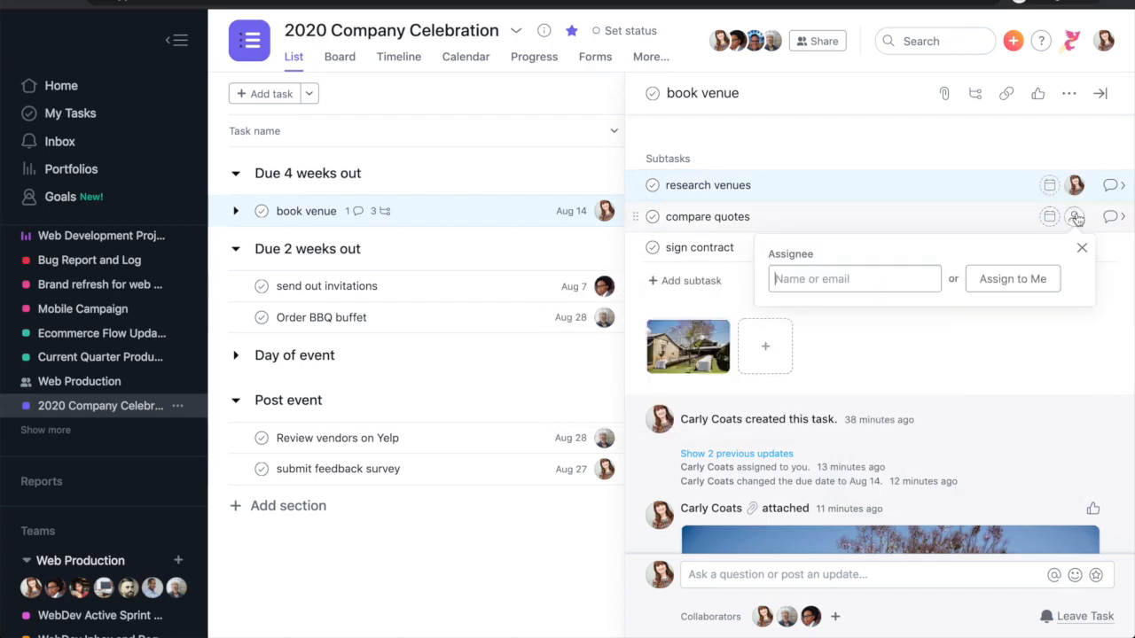
left_click(860, 308)
left_click(1073, 248)
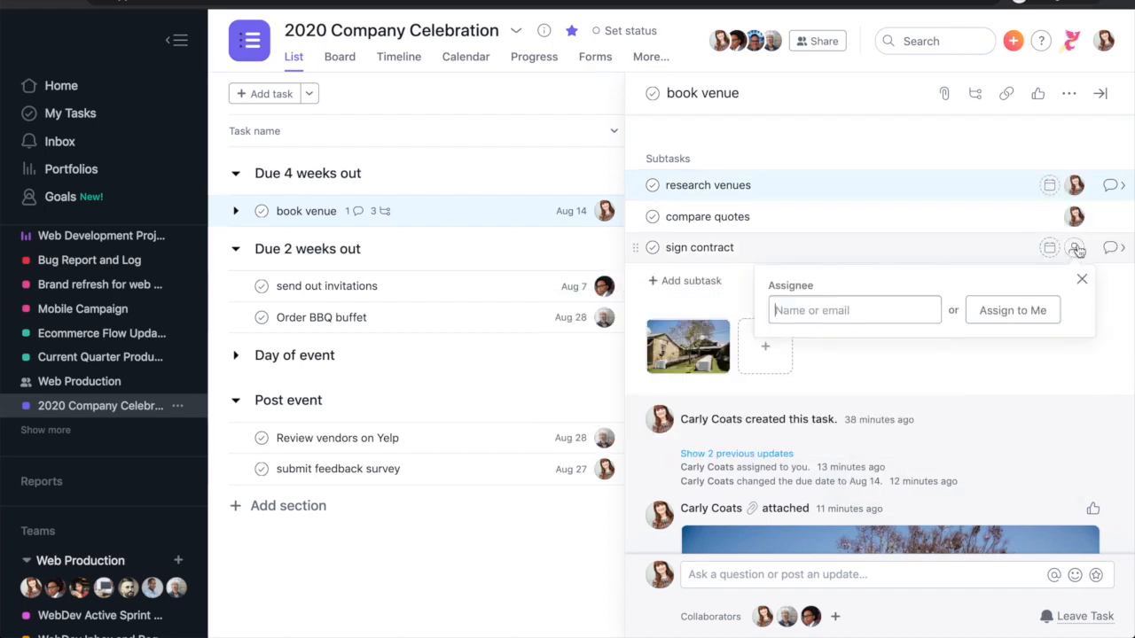
left_click(866, 338)
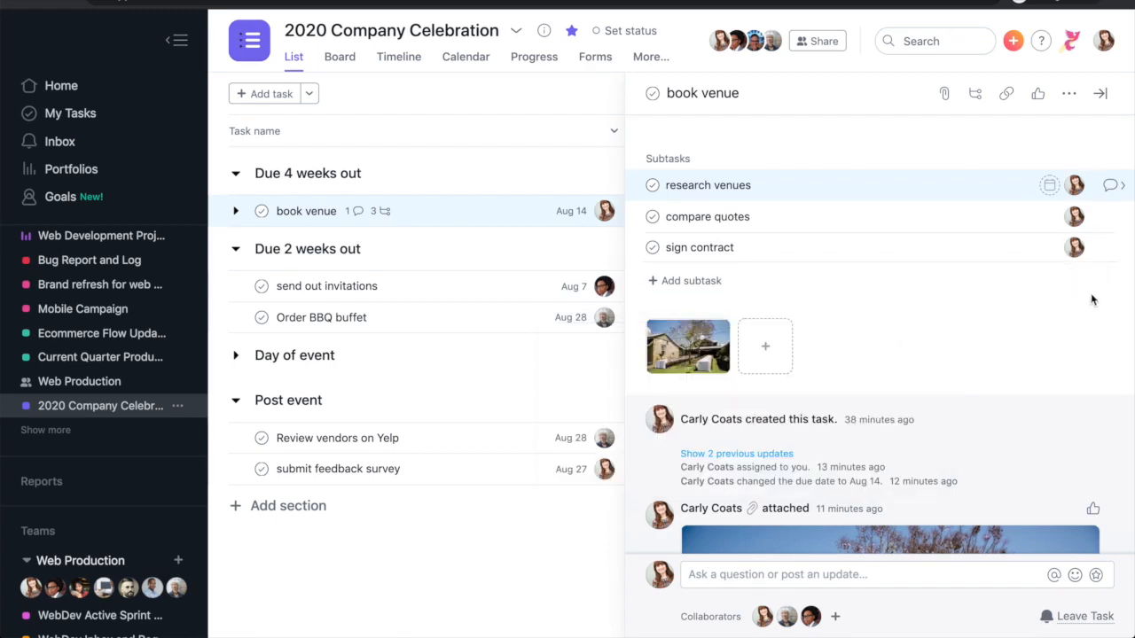
- Reassign the sign contract subtask to the send out invitations assignee, and expand book venue's subtasks in the task list
scroll(991, 302, "up", 1)
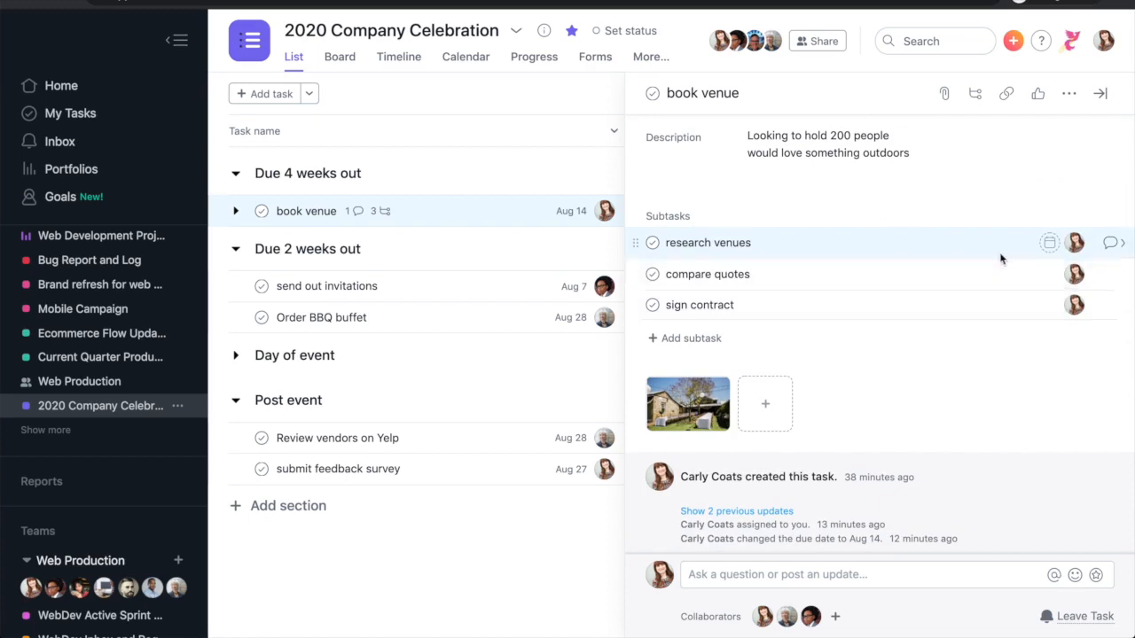
mouse_move(1075, 310)
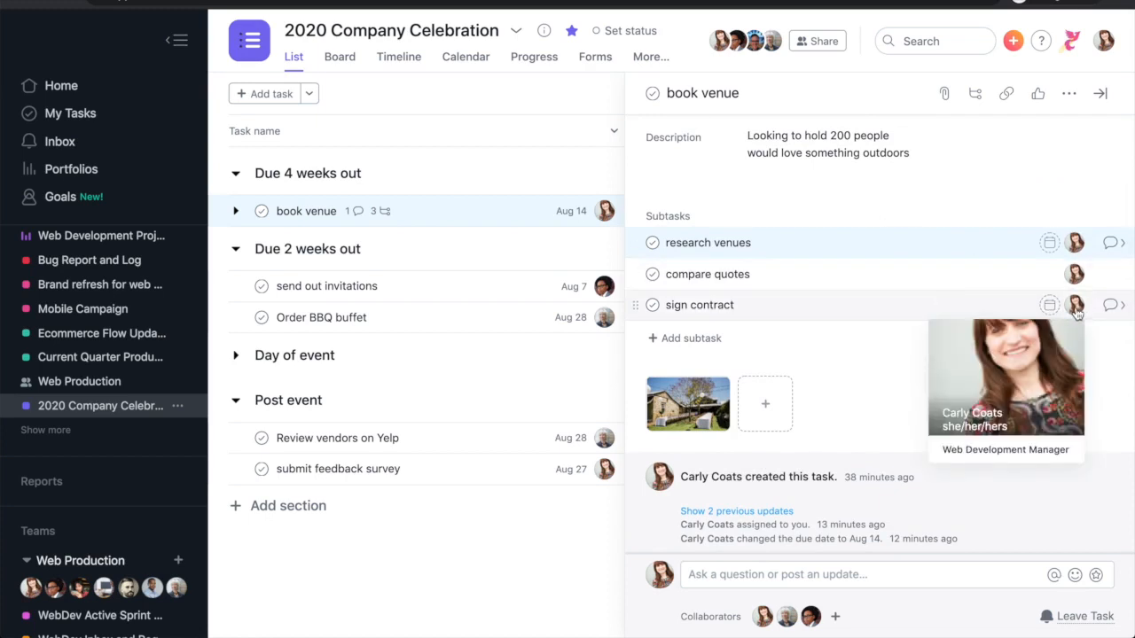
left_click(1075, 311)
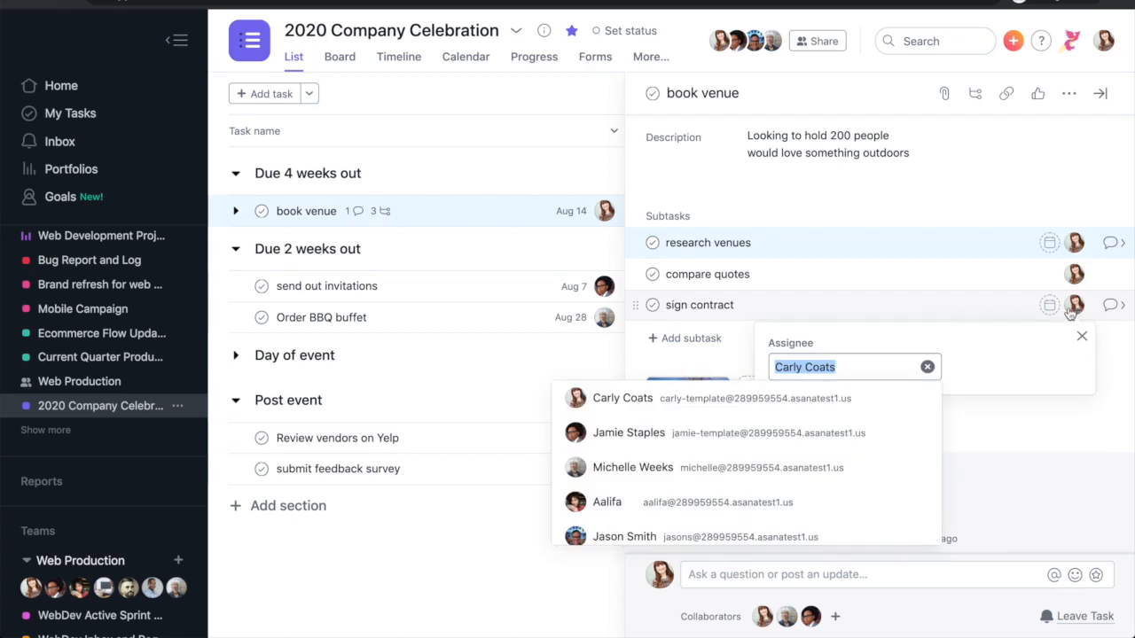
left_click(887, 432)
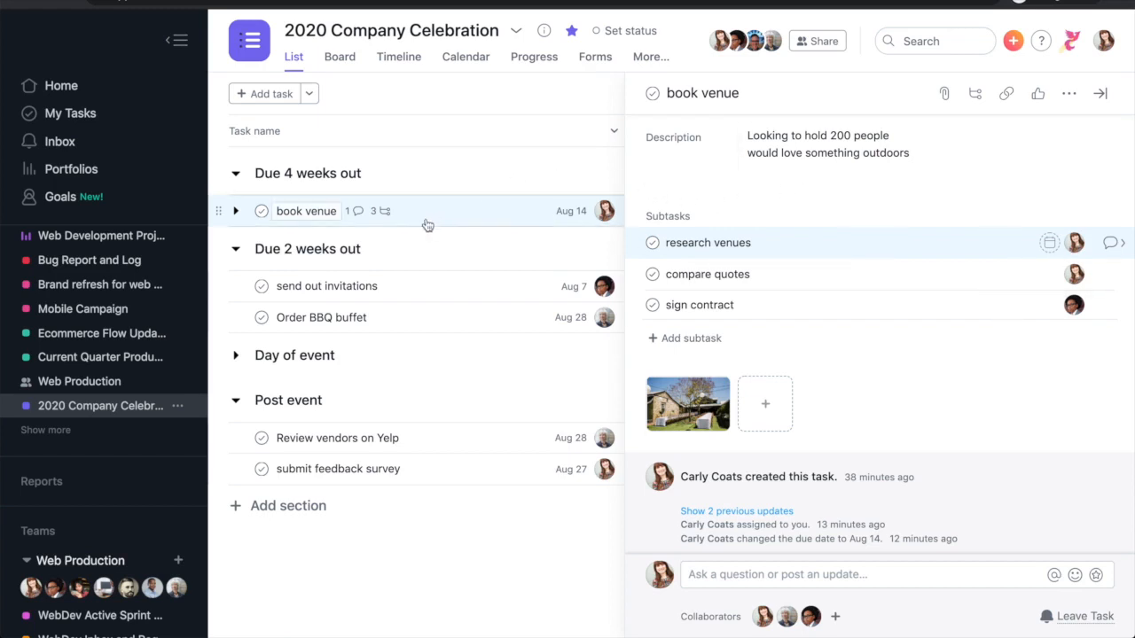
left_click(1100, 94)
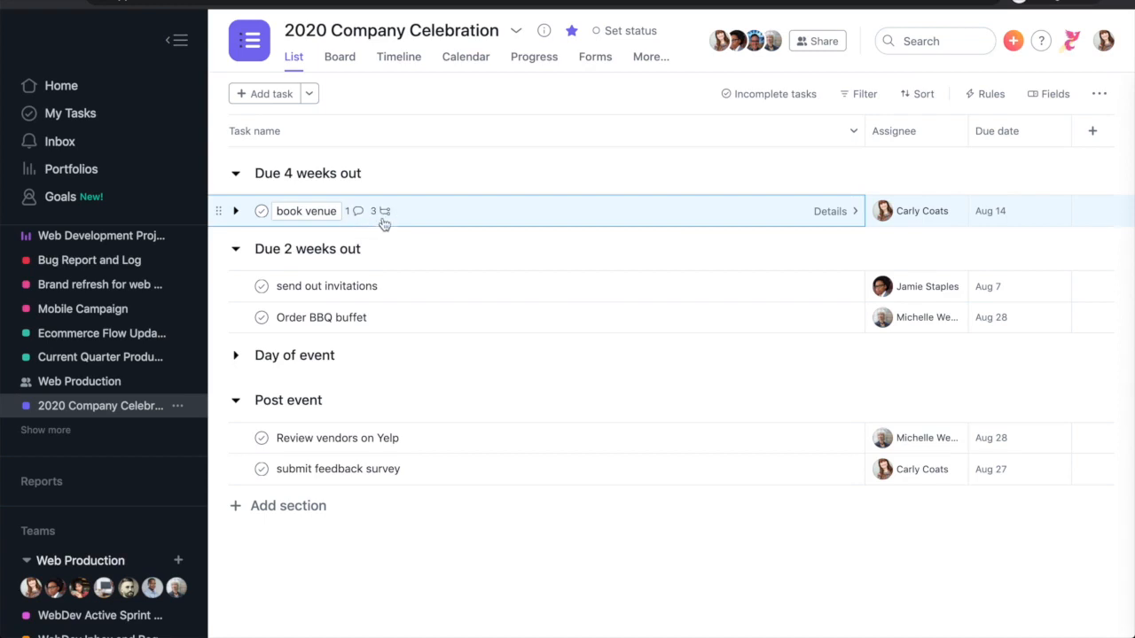
left_click(236, 213)
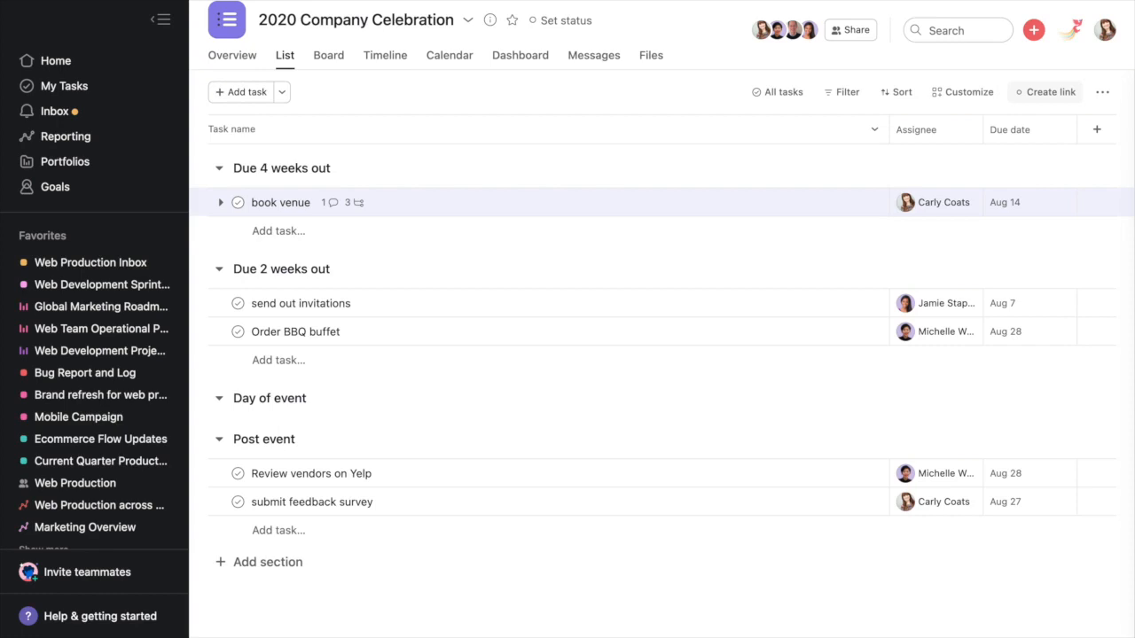
- Start a new custom field for the project titled "Priority" with the Single-select type
left_click(961, 94)
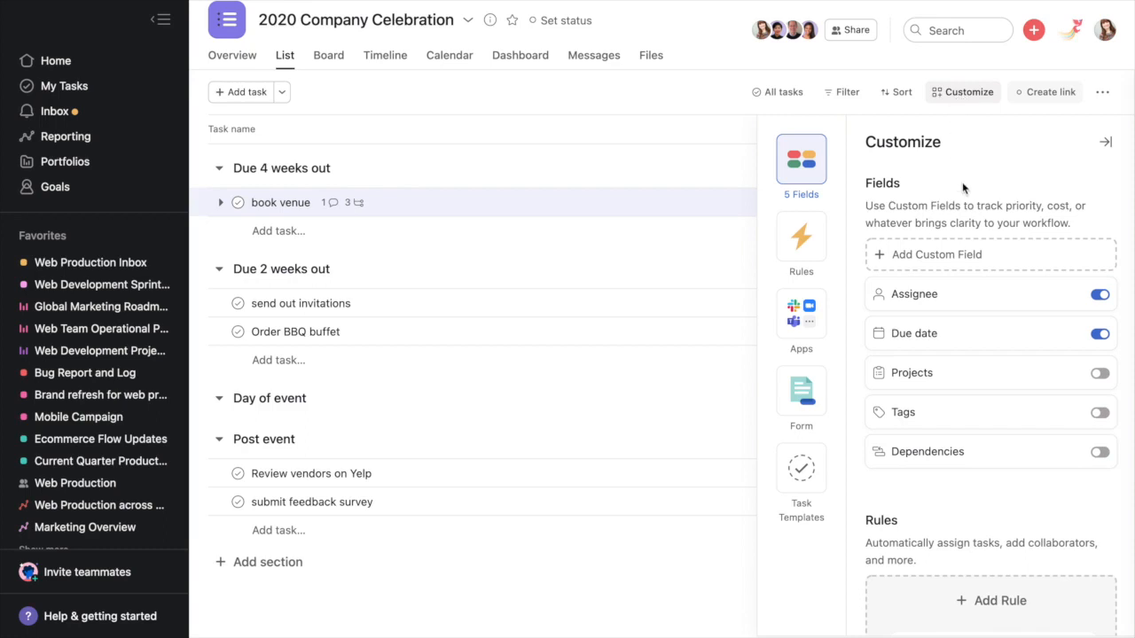
left_click(945, 257)
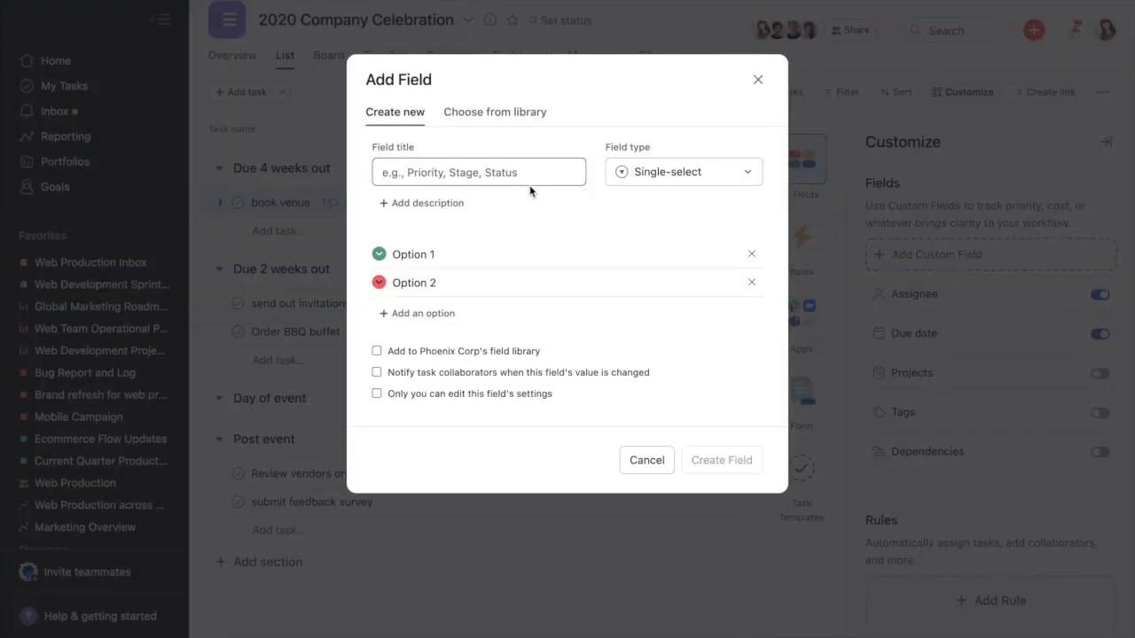
type("Prio")
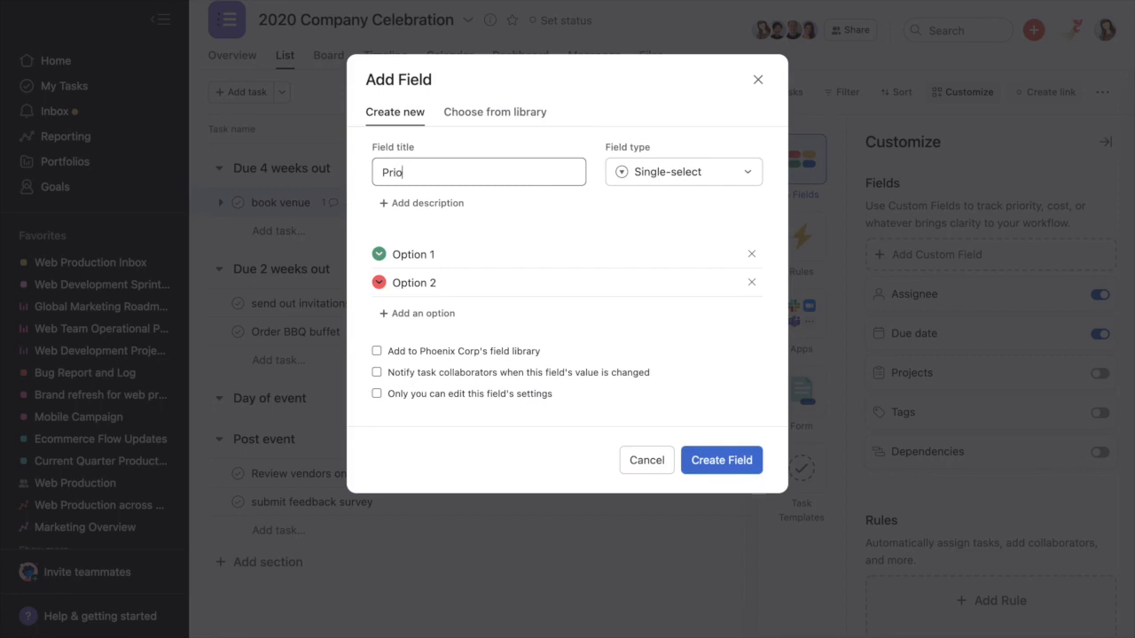
type("rity")
left_click(688, 177)
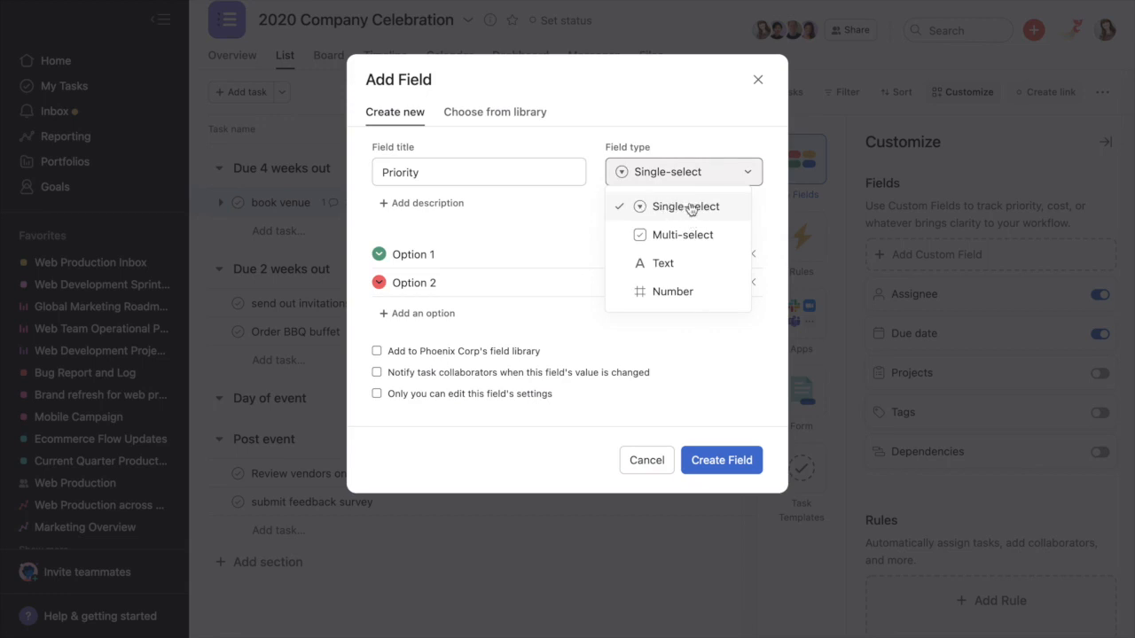
left_click(689, 206)
- Name the Priority field's options "High" and "Med", and add a third option "Low"
left_click_drag(435, 255, 394, 256)
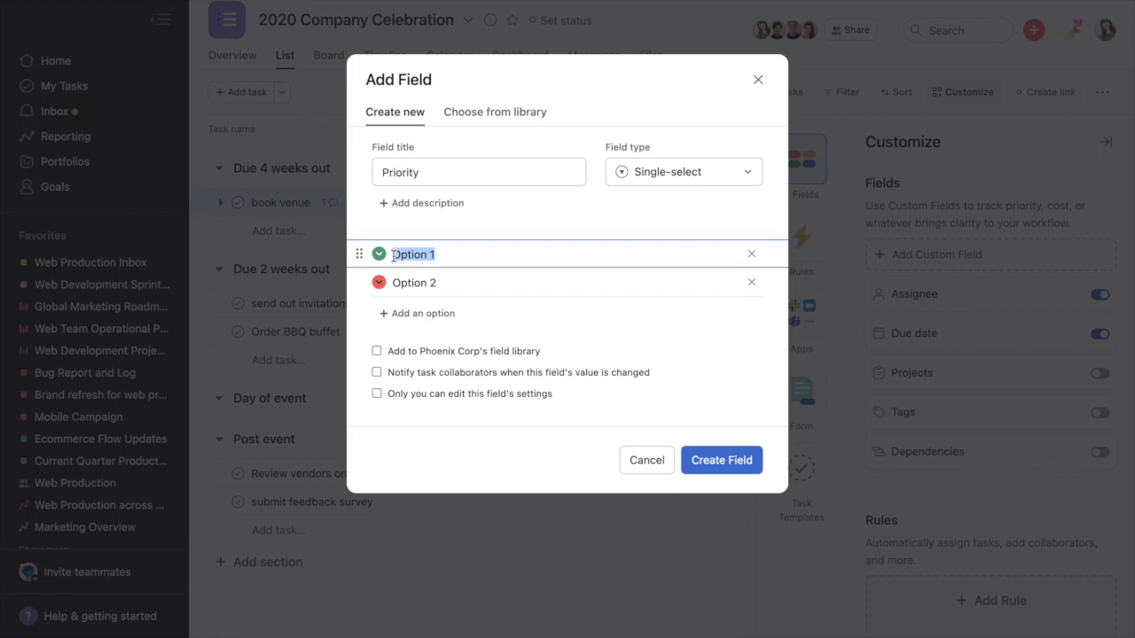
type("High")
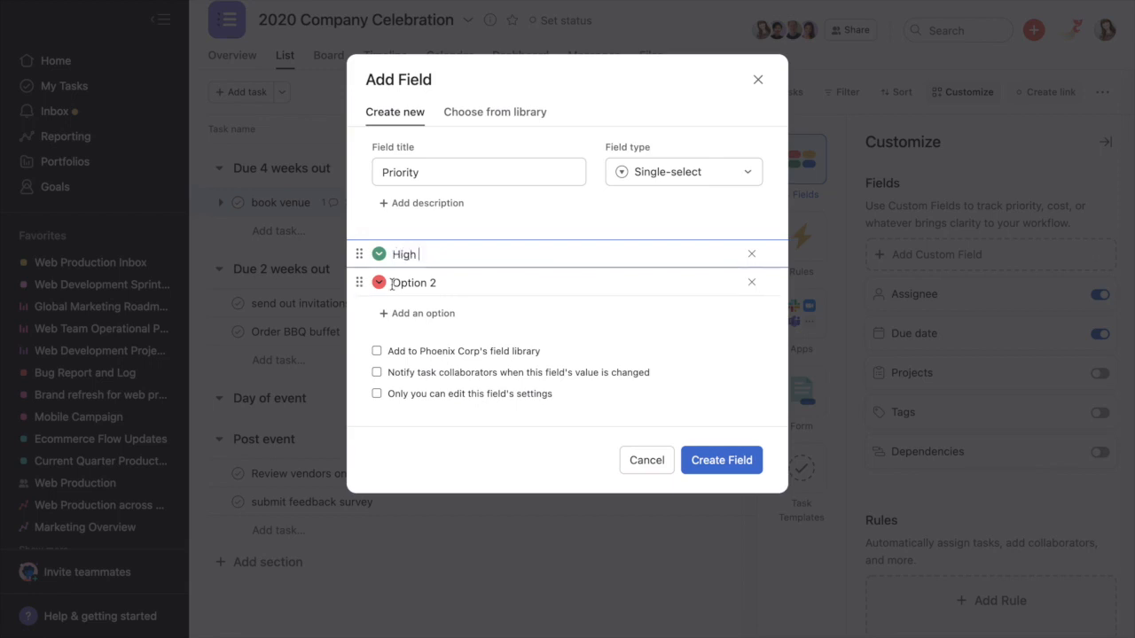
left_click_drag(443, 283, 390, 283)
type("Med")
left_click(417, 315)
type("Low")
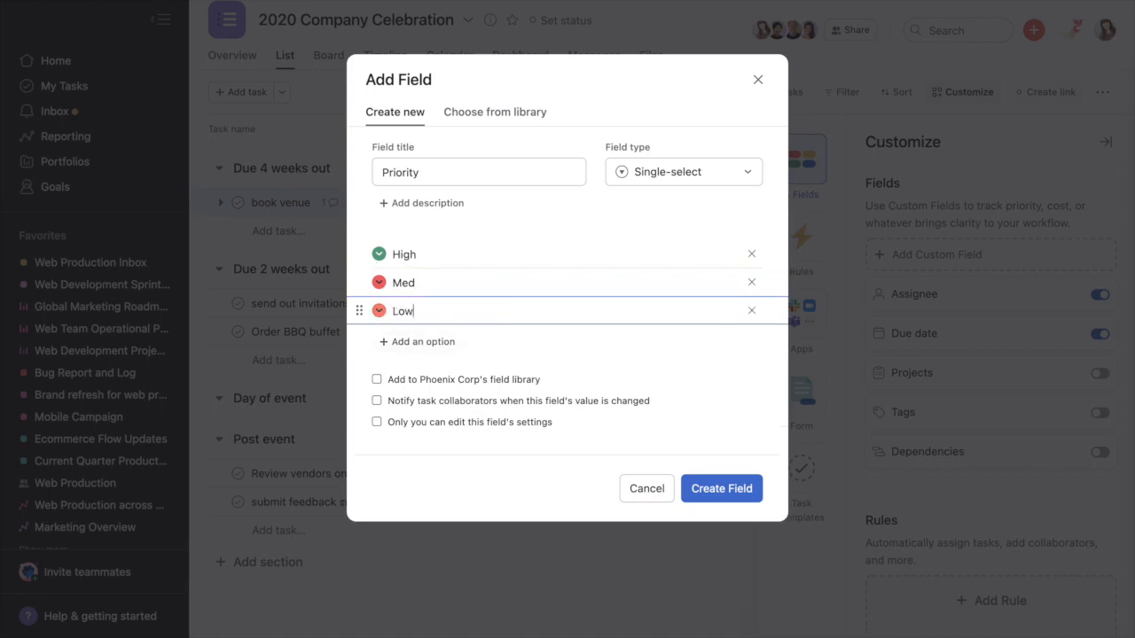
- Colour the Med option yellow and the Low option purple, and create the Priority field
left_click(379, 254)
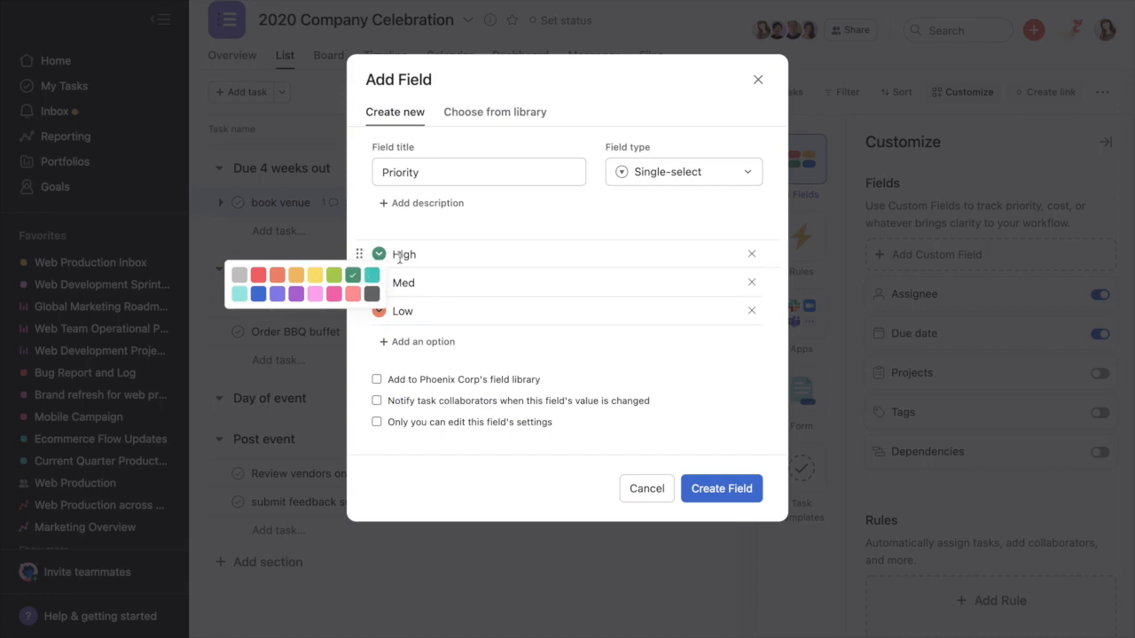
left_click(380, 283)
left_click(379, 283)
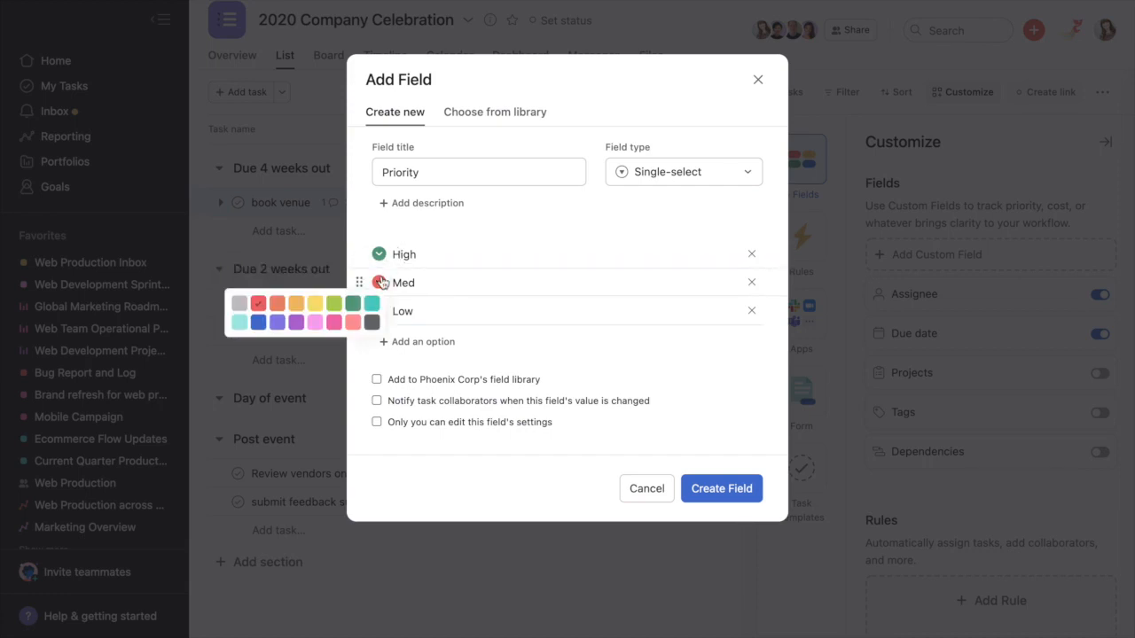
left_click(317, 304)
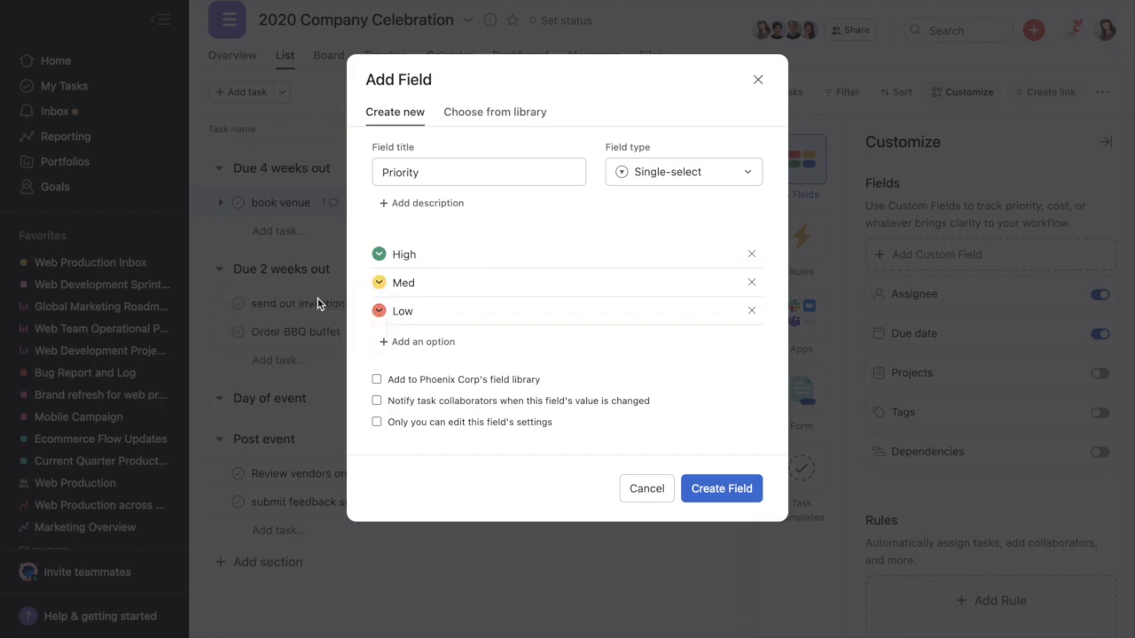
left_click(378, 311)
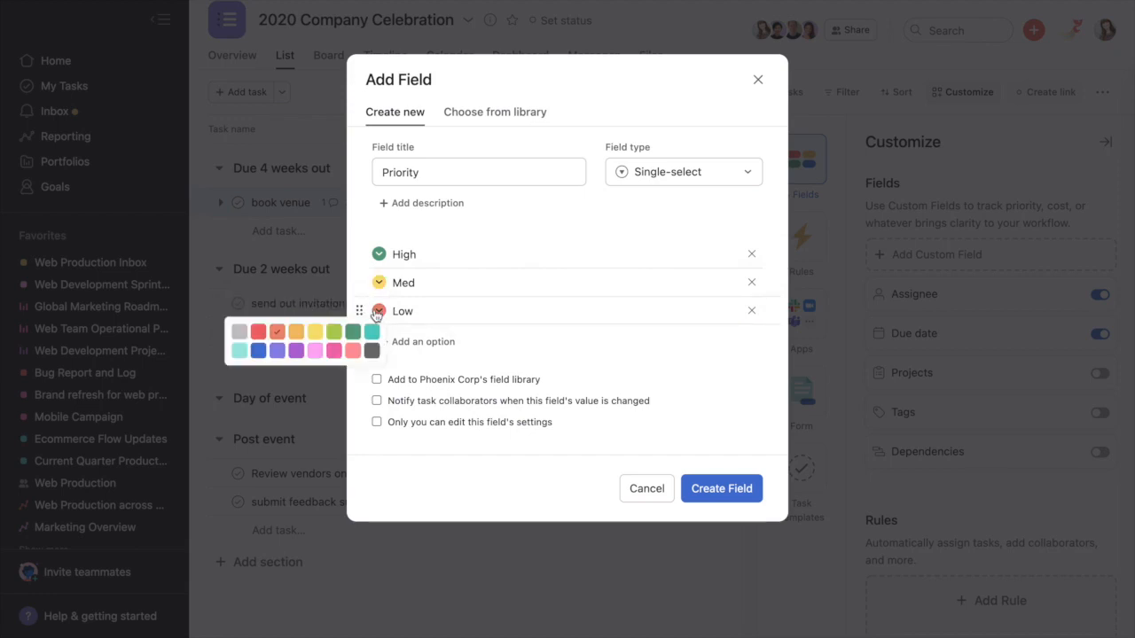
left_click(277, 351)
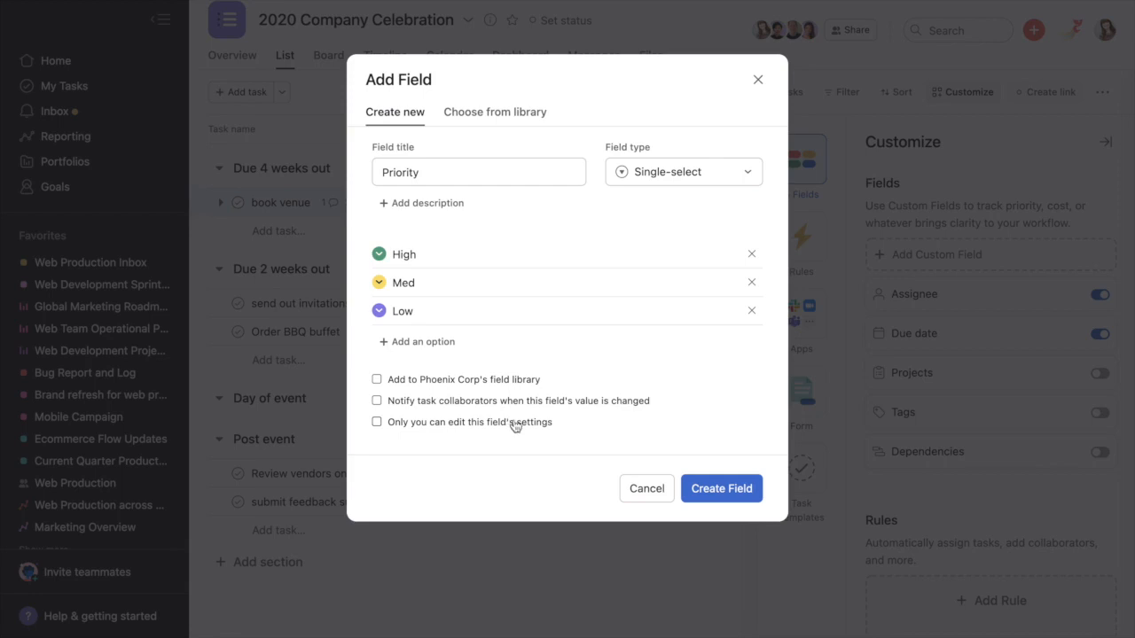
left_click(723, 490)
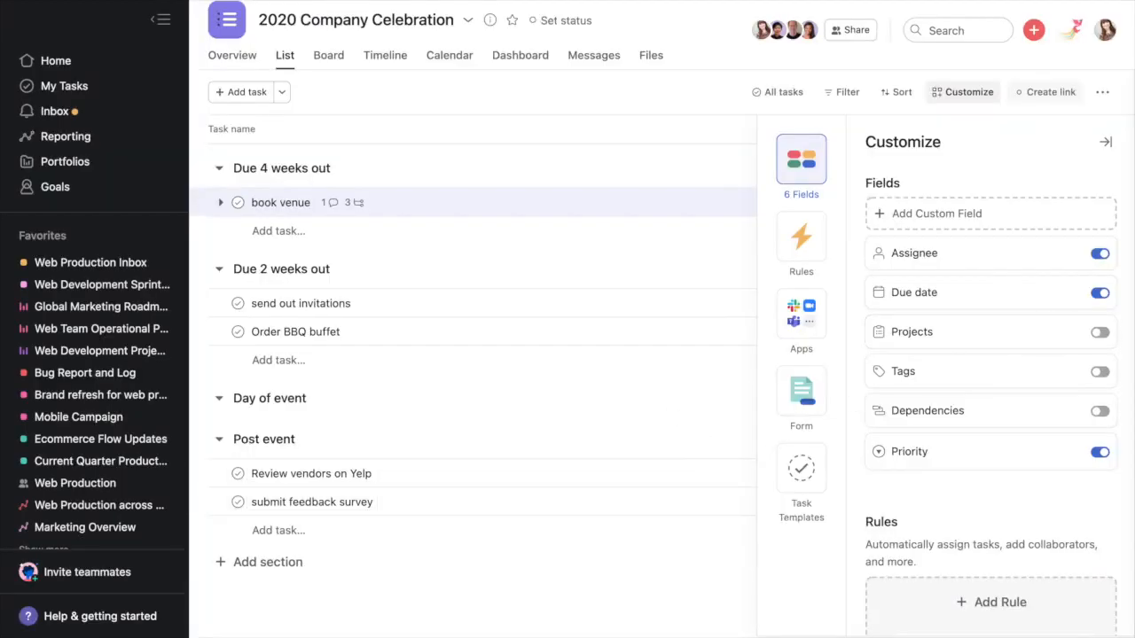
left_click(1105, 141)
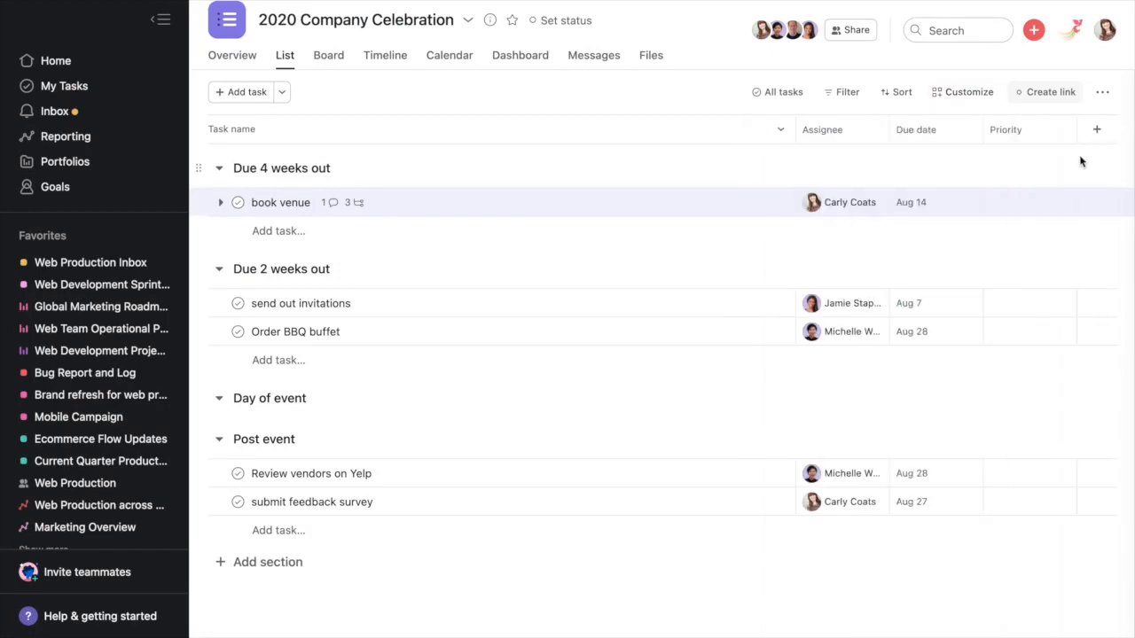
- Set the priority of book venue to High, send out invitations to Med and Order BBQ buffet to Low
left_click(1024, 203)
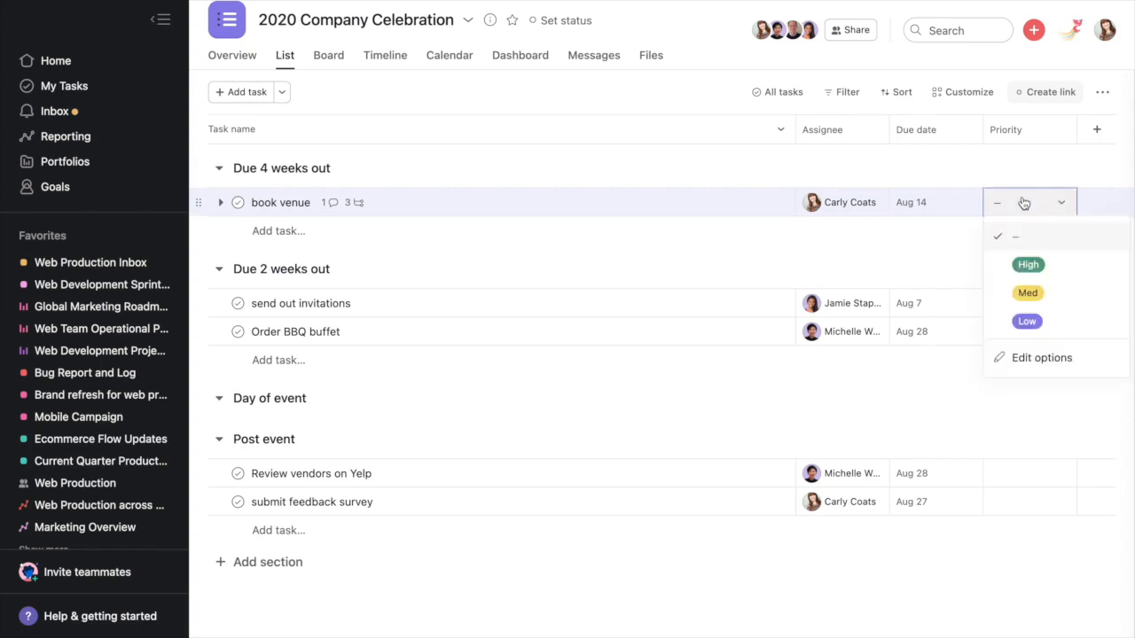
left_click(1024, 262)
left_click(1016, 298)
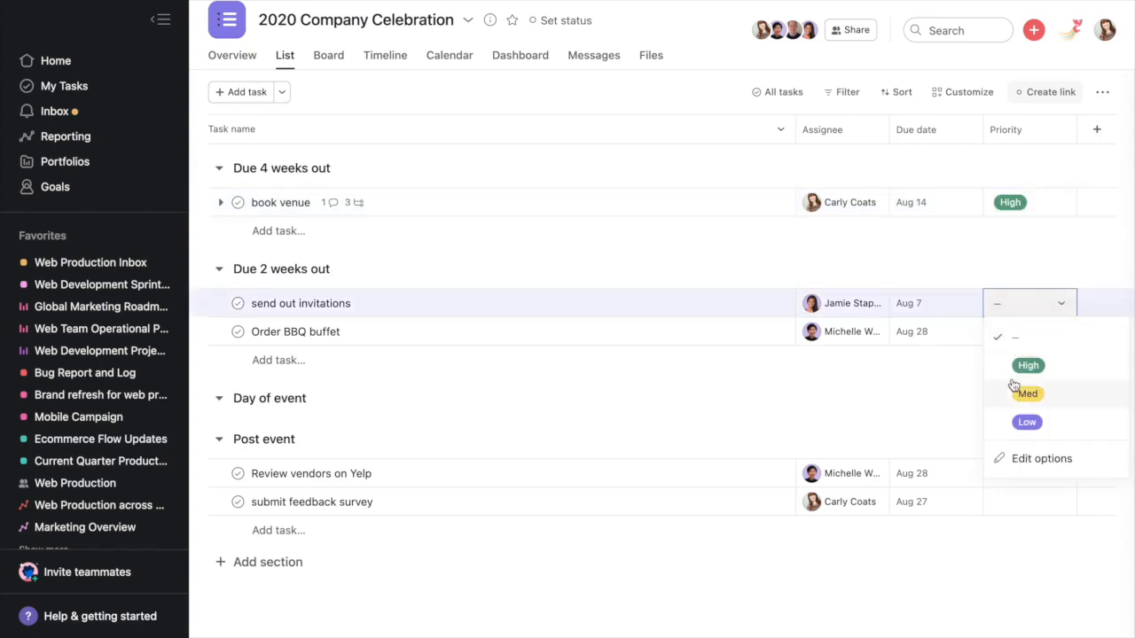
left_click(1015, 392)
left_click(1011, 332)
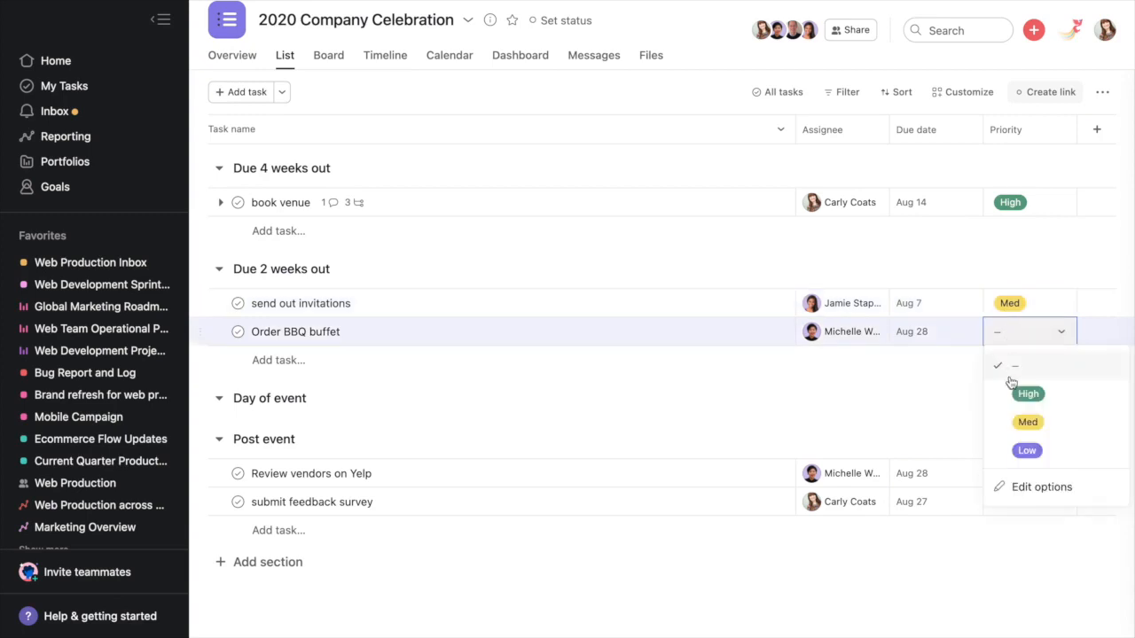
left_click(1015, 448)
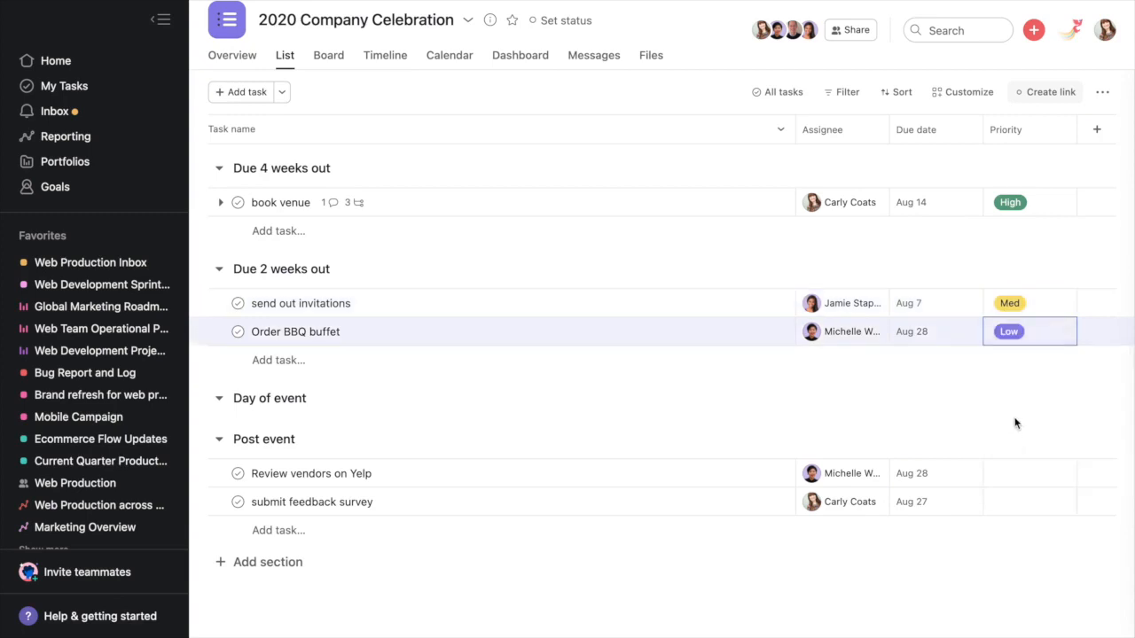
- Sort the task list by Priority and move the Priority column ahead of Due date
left_click(1047, 131)
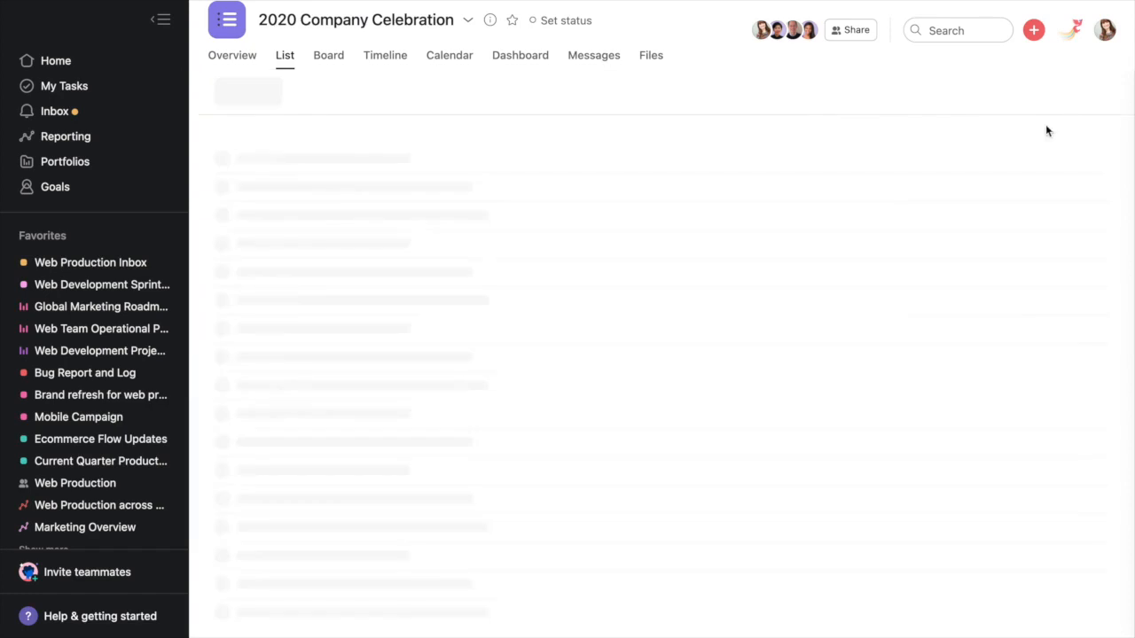
mouse_move(1011, 129)
left_mouse_down()
mouse_move(905, 133)
mouse_move(1020, 134)
left_mouse_up()
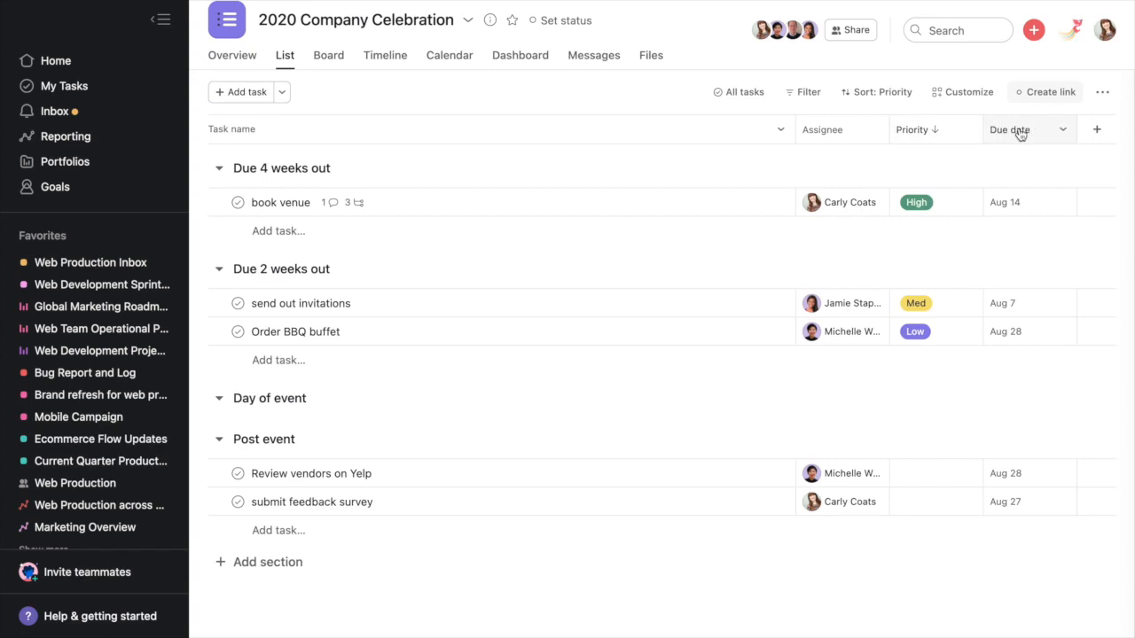
- Toggle the visibility of one field column in the project's field settings
left_click(964, 91)
left_click(1100, 295)
left_click(1106, 144)
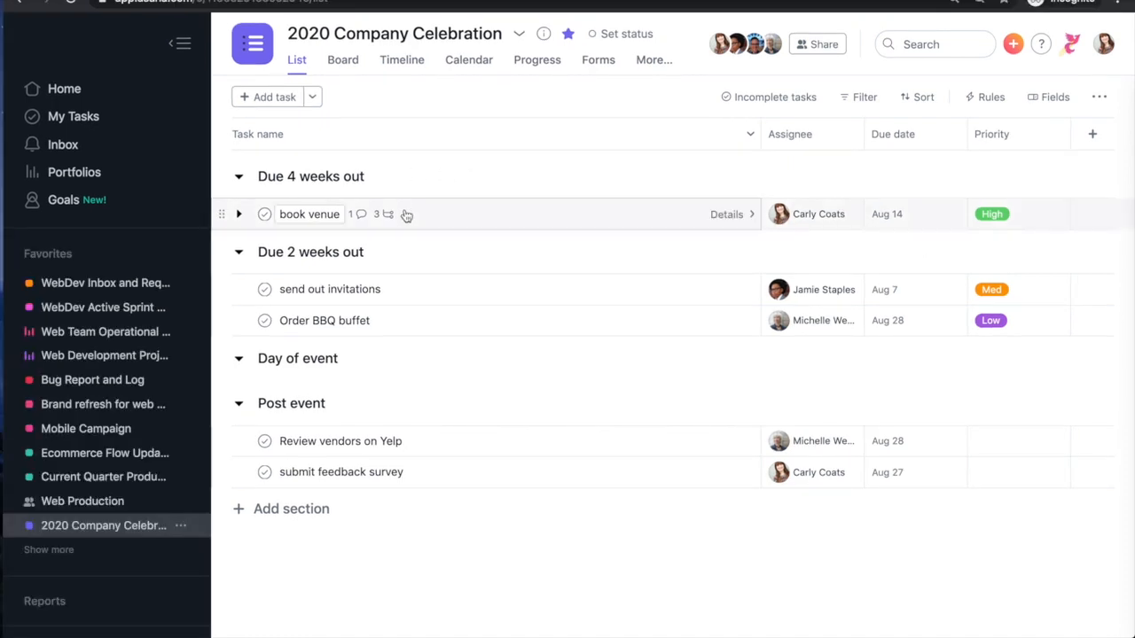
- Select the tasks from book venue through Order BBQ buffet and assign them all to the book venue assignee
left_click(298, 217)
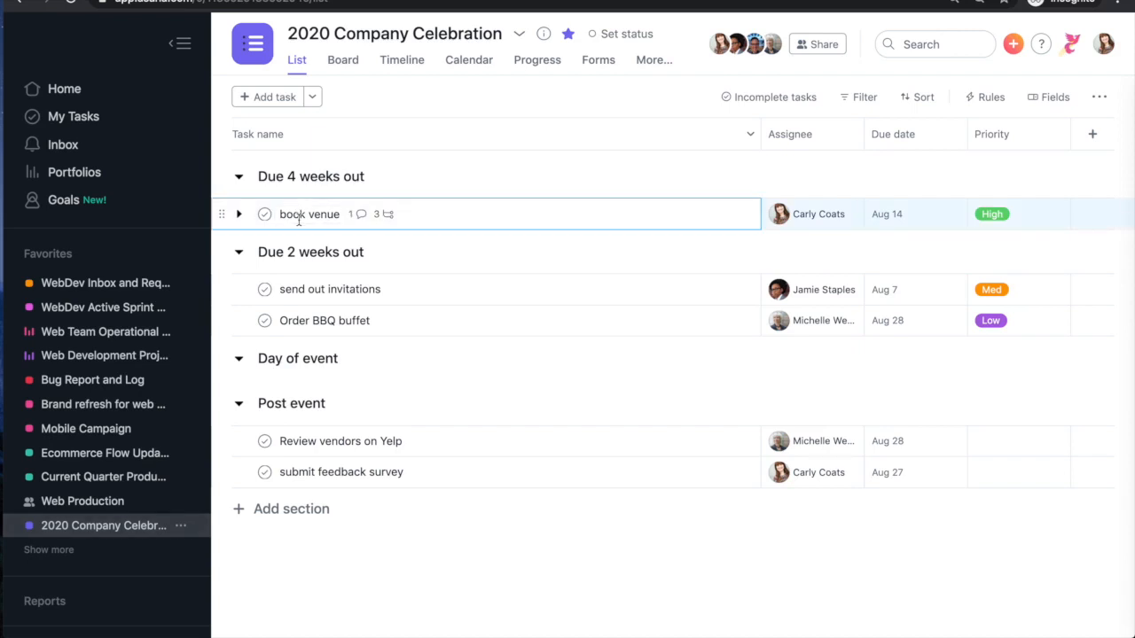
left_click(334, 324, "shift")
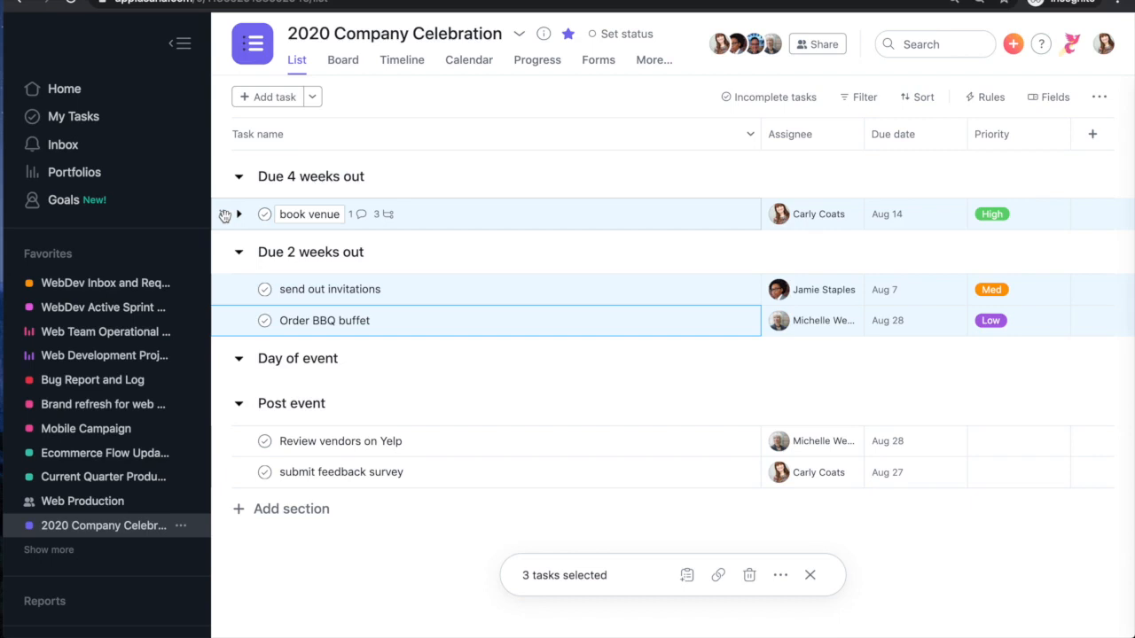
left_click(824, 219)
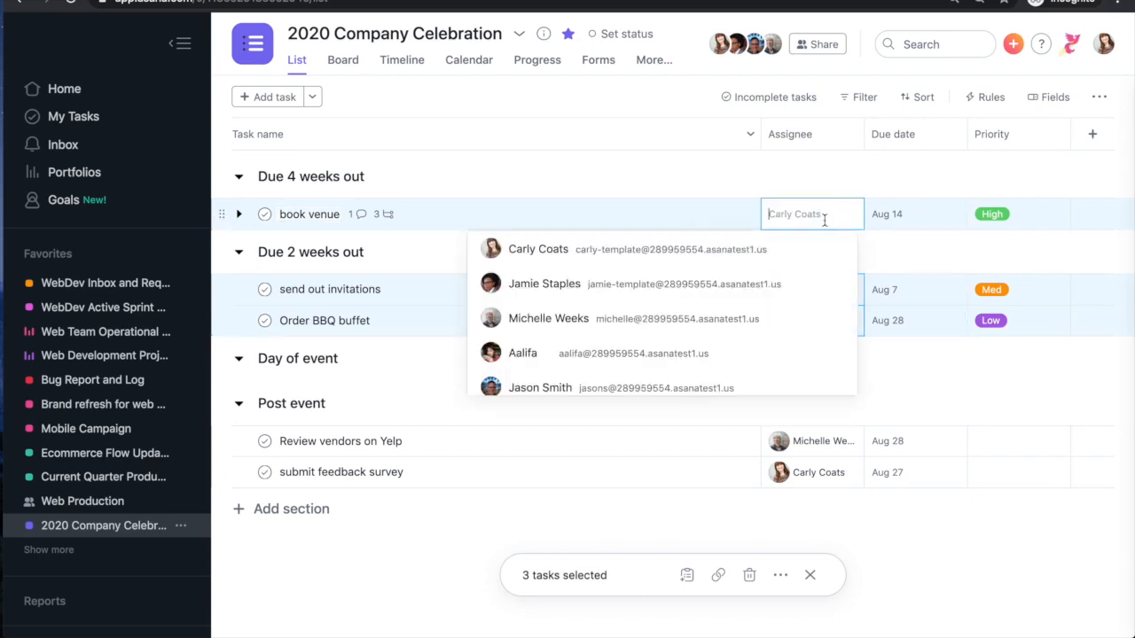
left_click(749, 248)
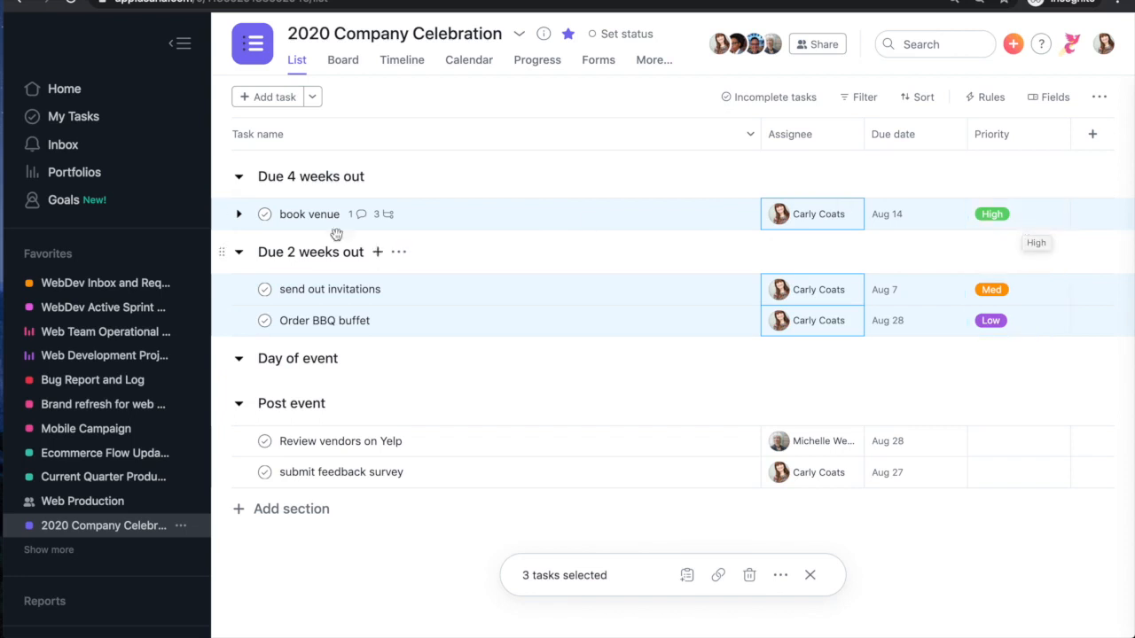
- Move the three selected tasks together into the Due 2 weeks out section, and return book venue to Due 4 weeks out
left_click_drag(223, 215, 277, 336)
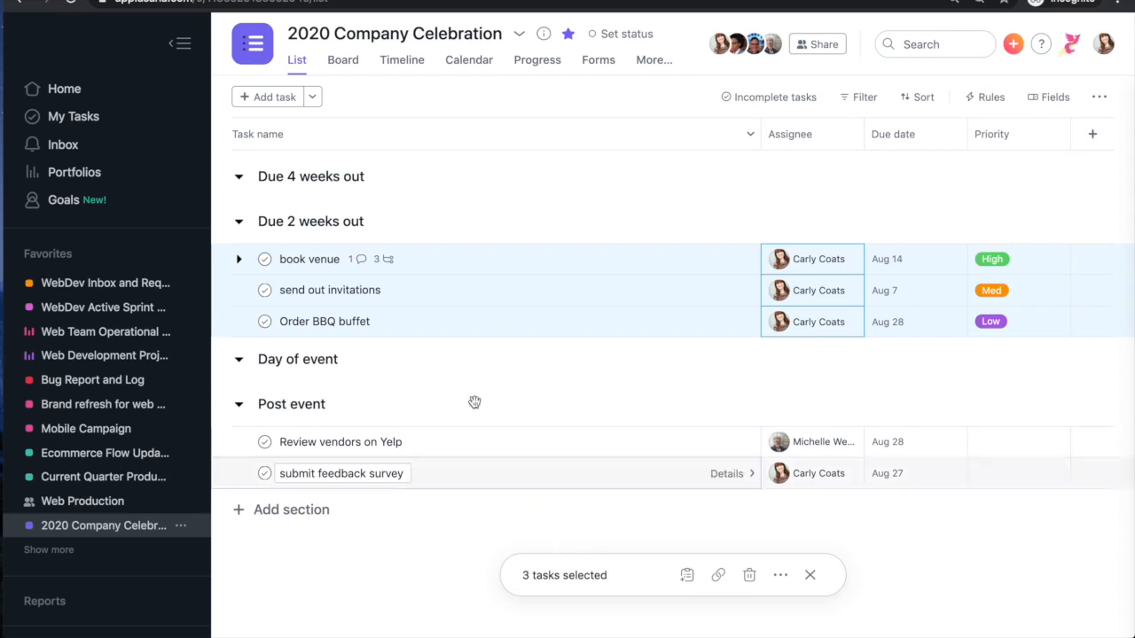
left_click(406, 262)
left_click(408, 295)
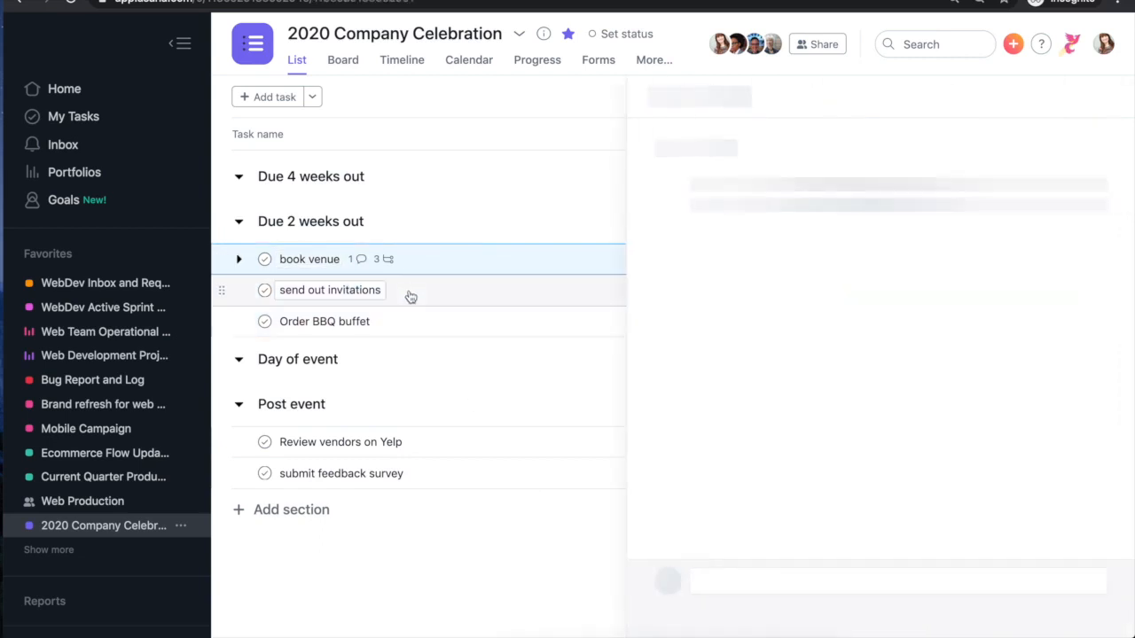
left_click(219, 257)
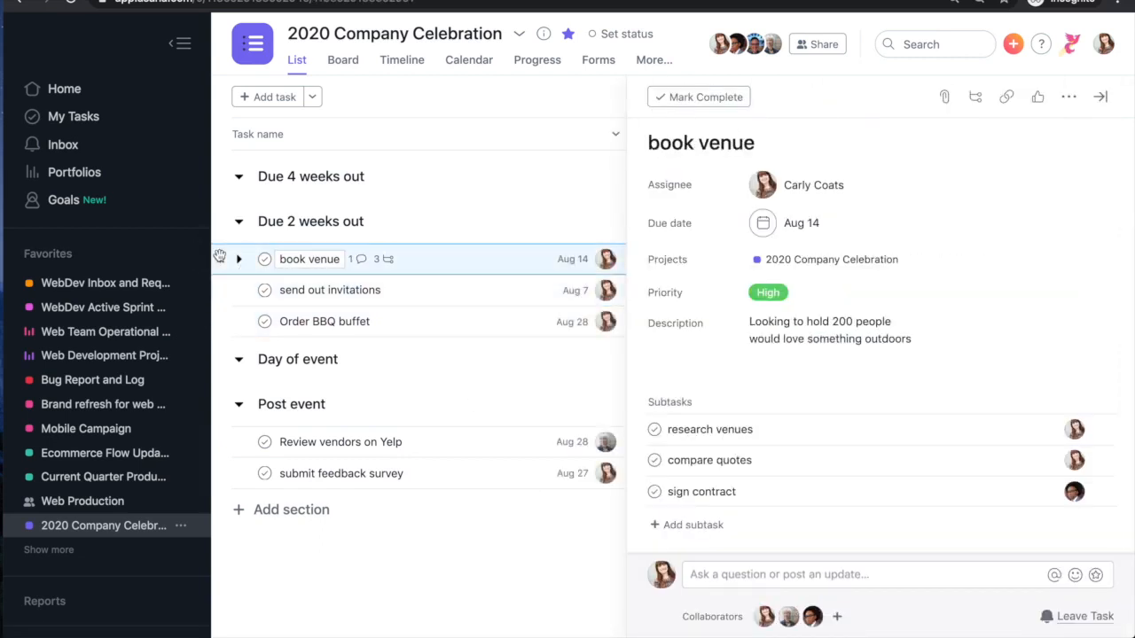
left_click_drag(219, 257, 233, 197)
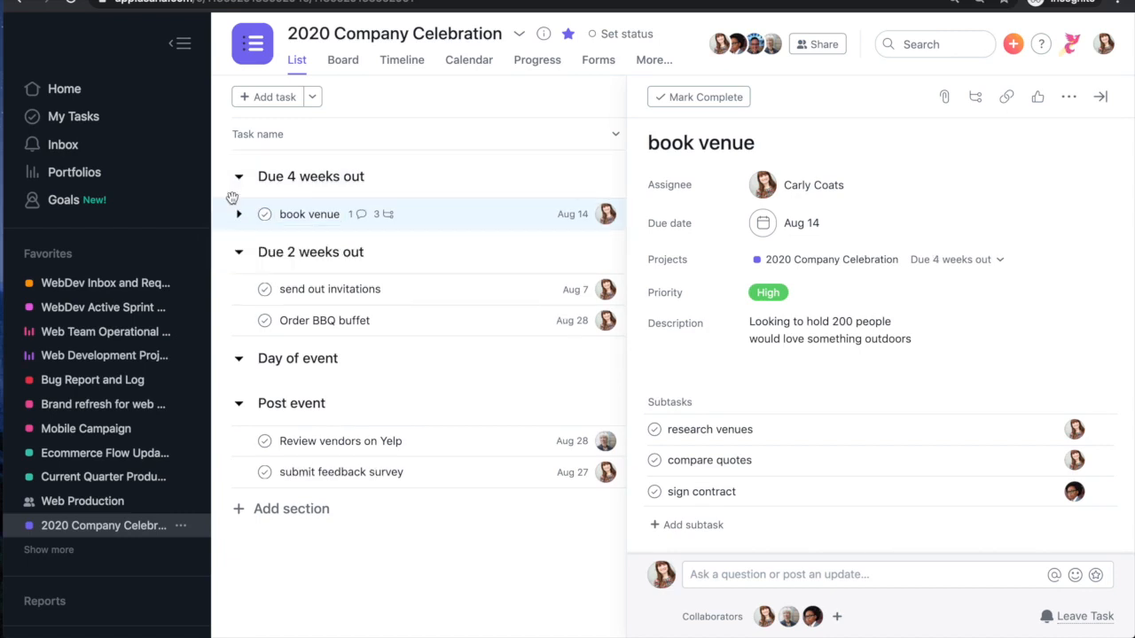
- Assign duplicates of submit feedback survey to two individual colleagues and the Web Production team
left_click(1100, 98)
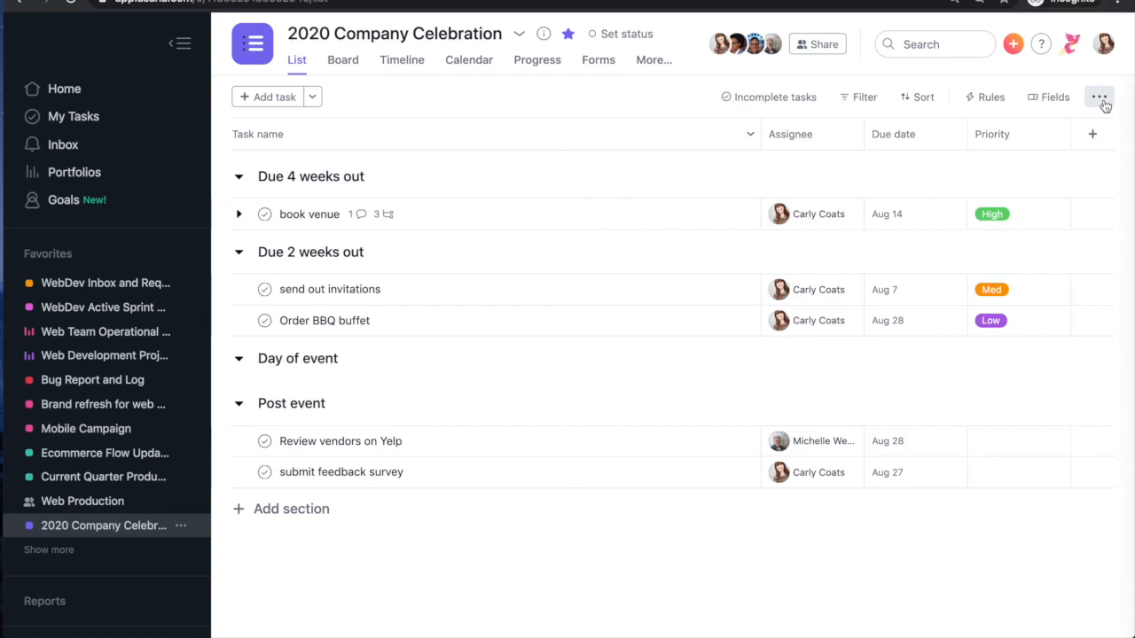
left_click(458, 484)
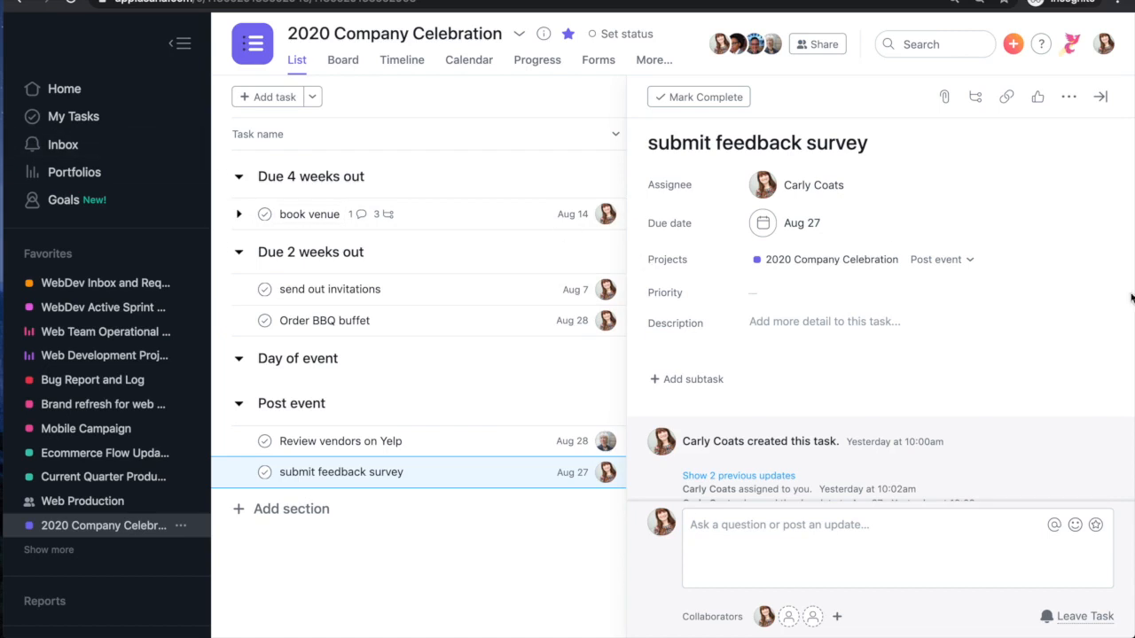
left_click(826, 194)
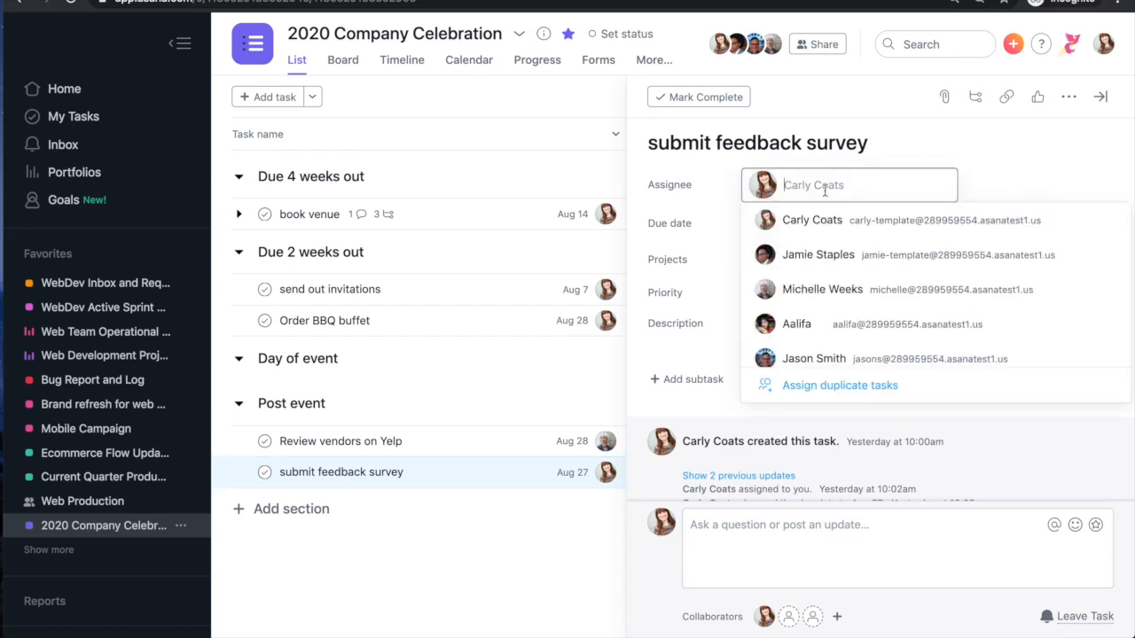
left_click(836, 387)
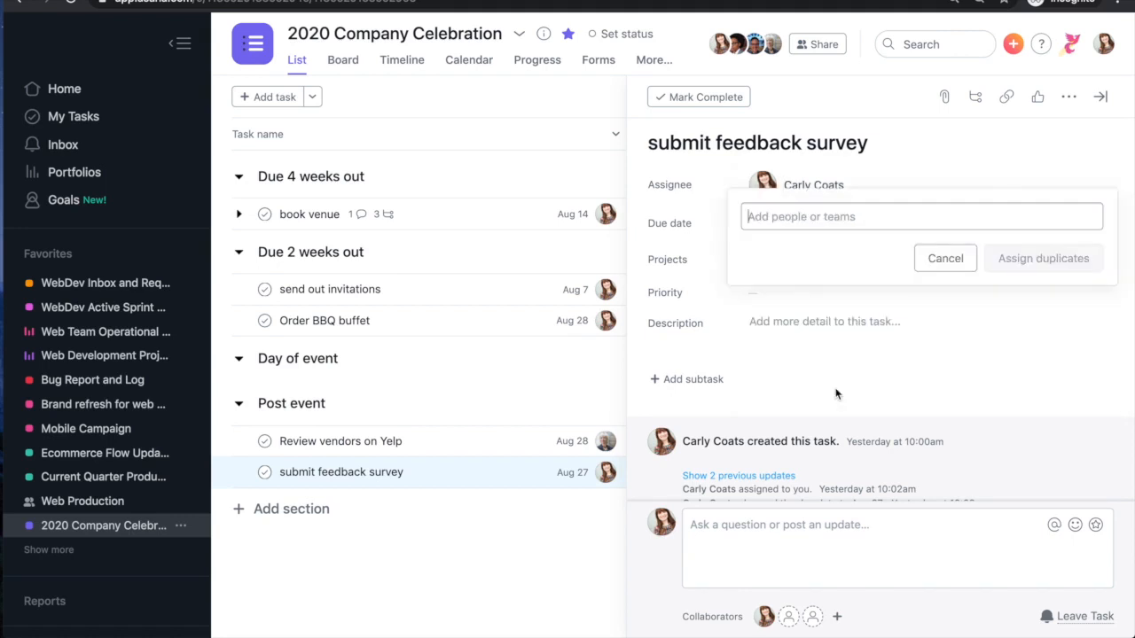
left_click(829, 216)
type("mi")
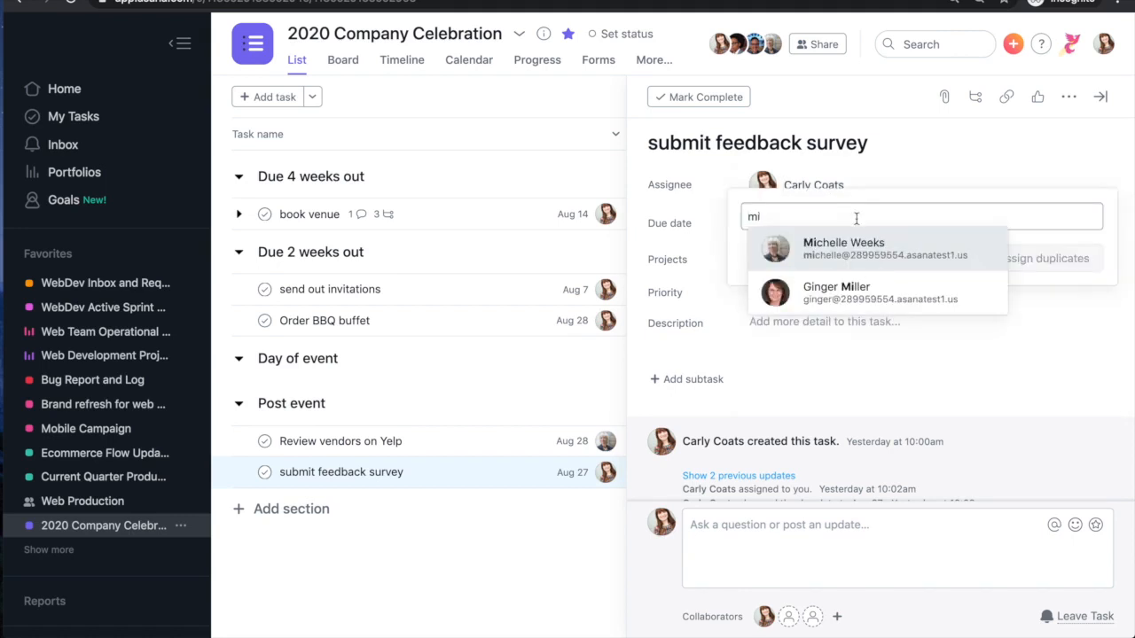
left_click(863, 240)
type("gr")
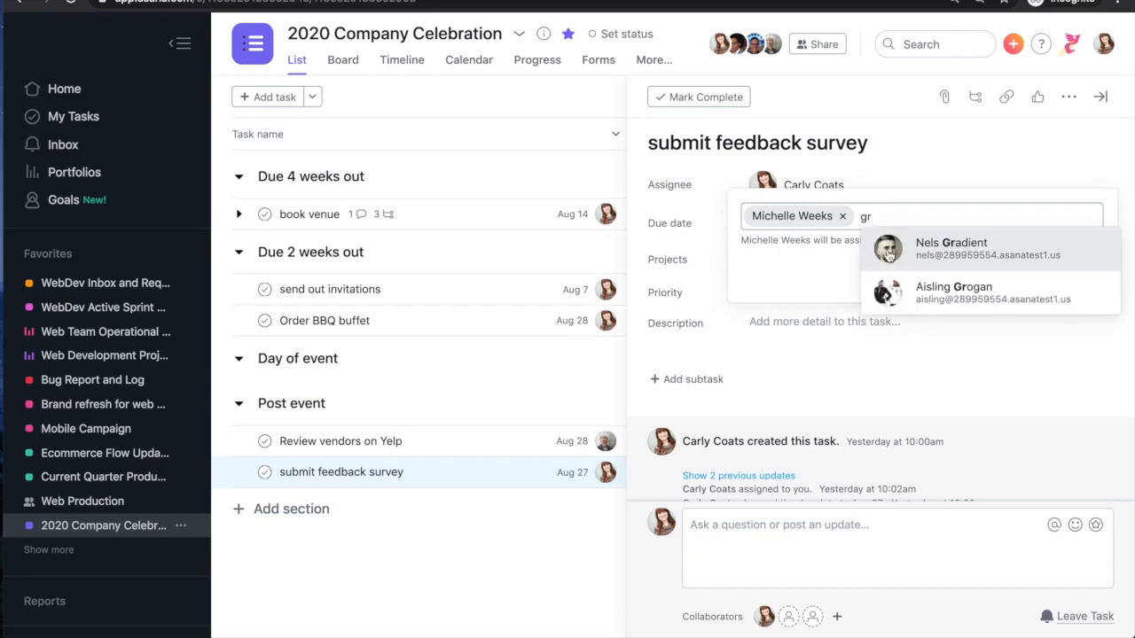
left_click(894, 258)
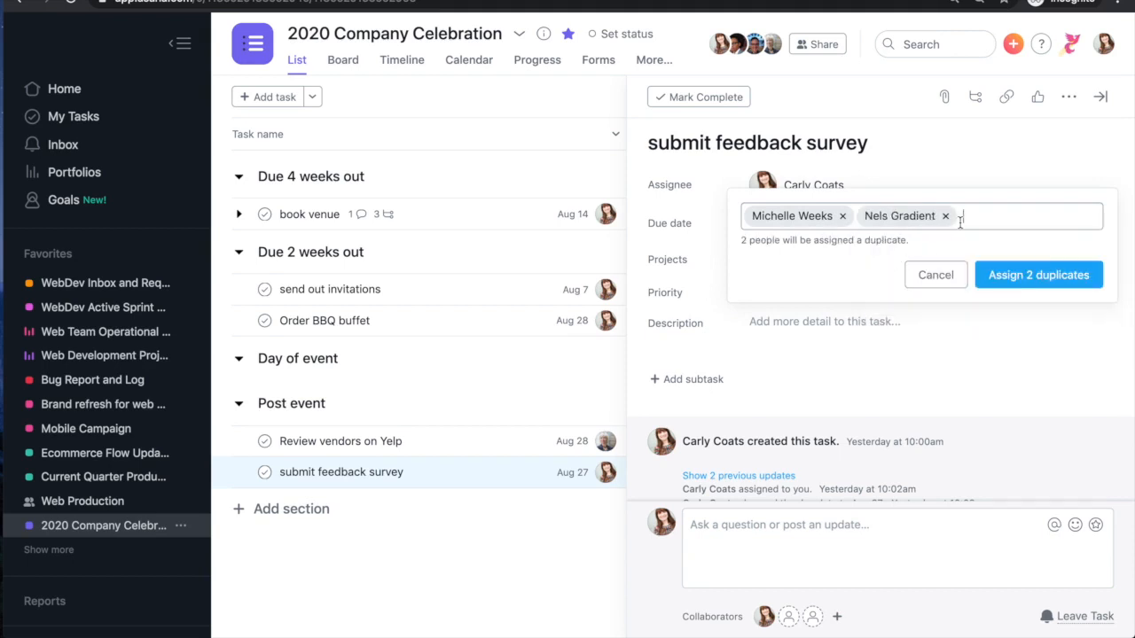
type("we")
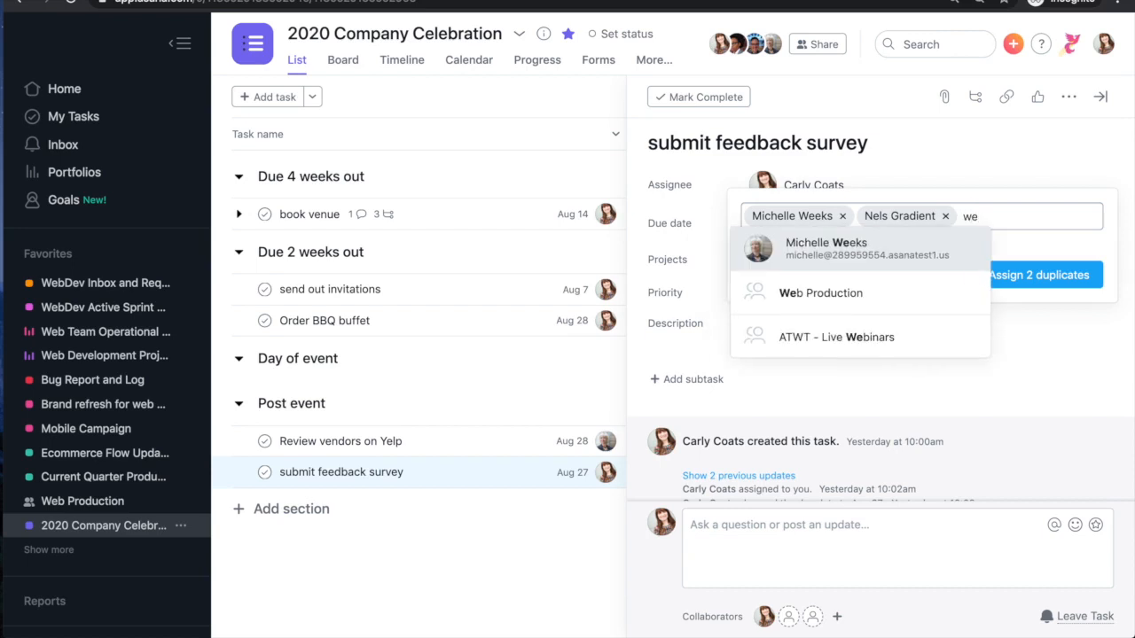
left_click(854, 300)
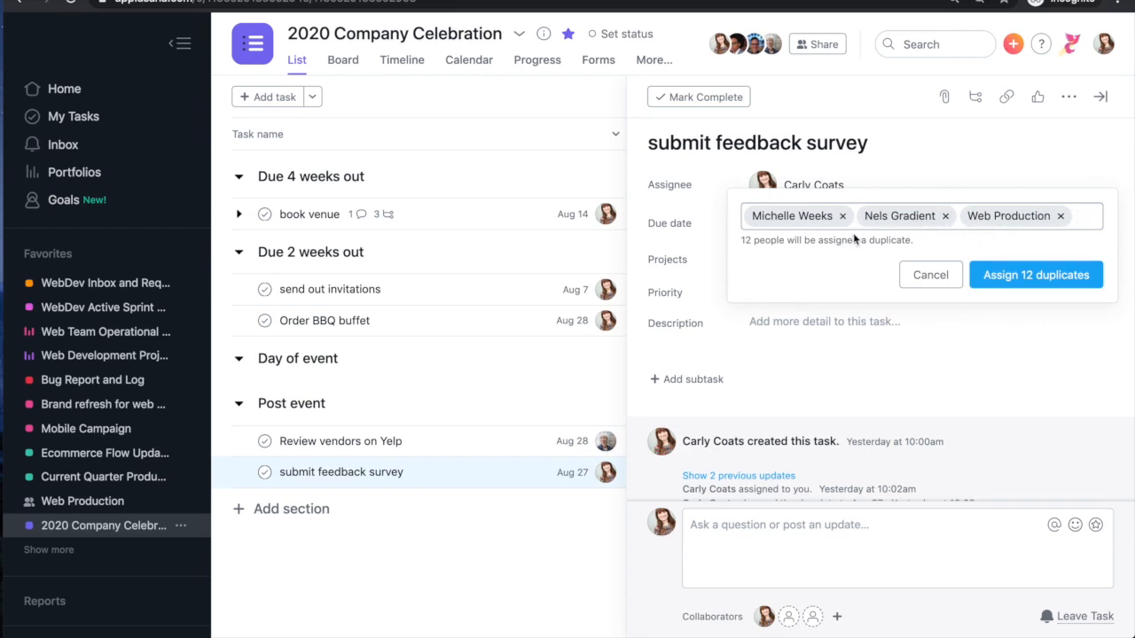
left_click(995, 266)
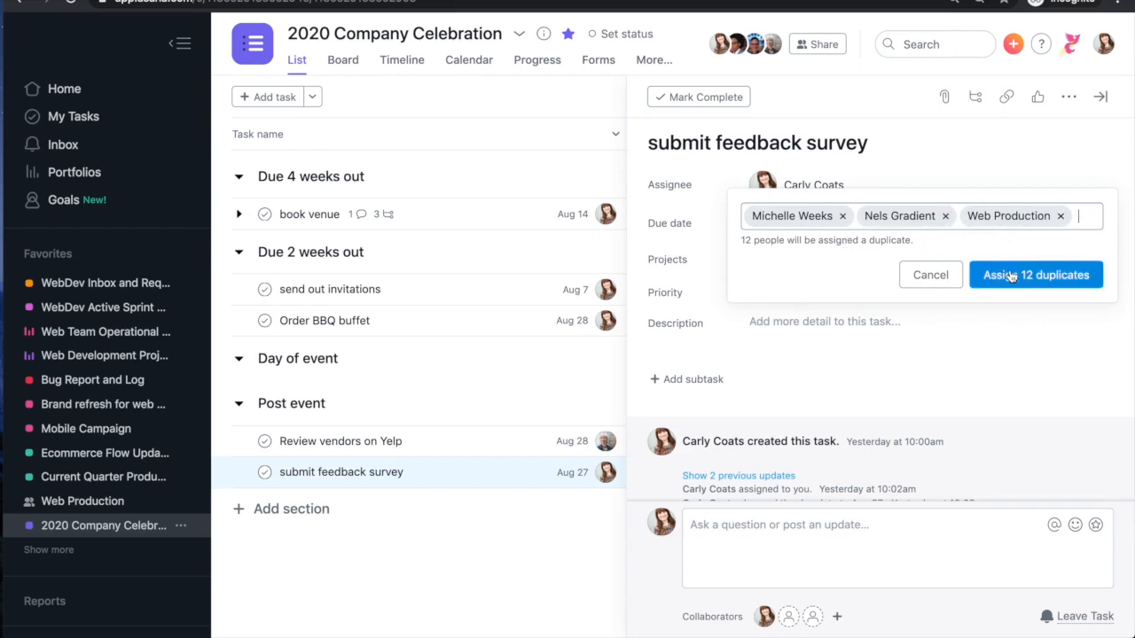
left_click(1100, 97)
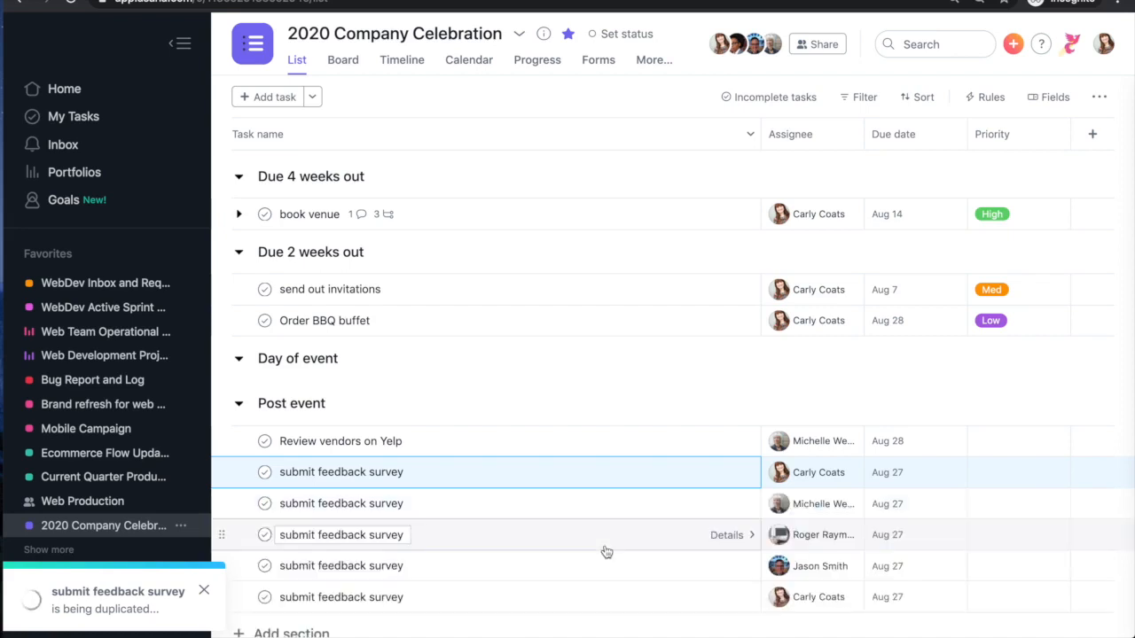
- Add a task named Check RSVPs below book venue in the Due 4 weeks out section
scroll(607, 552, "down", 1)
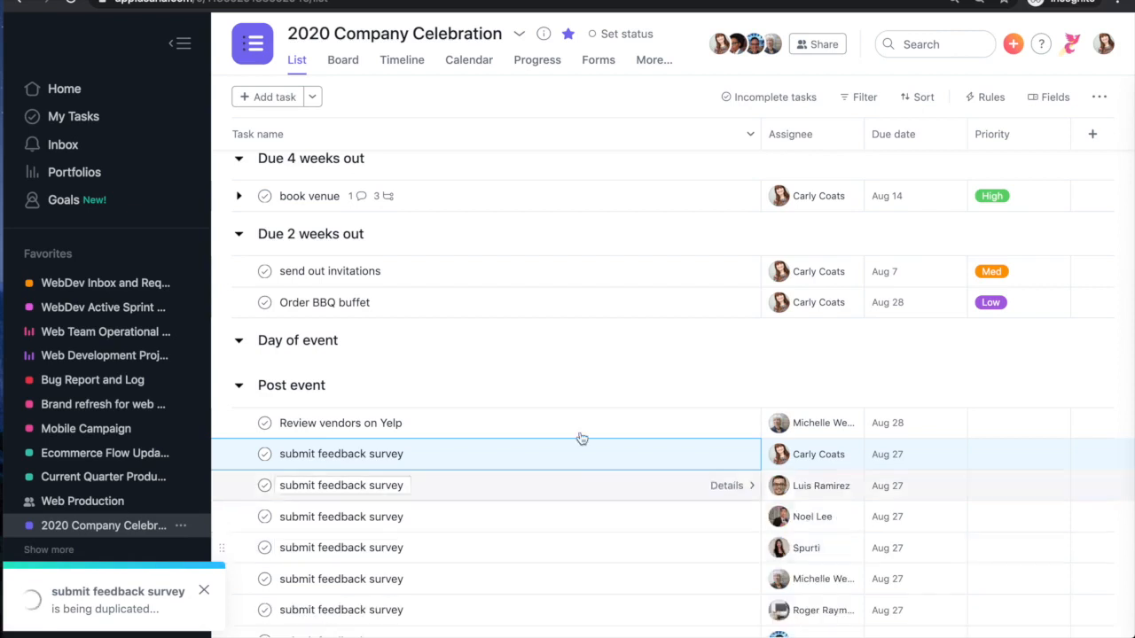
scroll(544, 318, "up", 1)
scroll(543, 318, "down", 5)
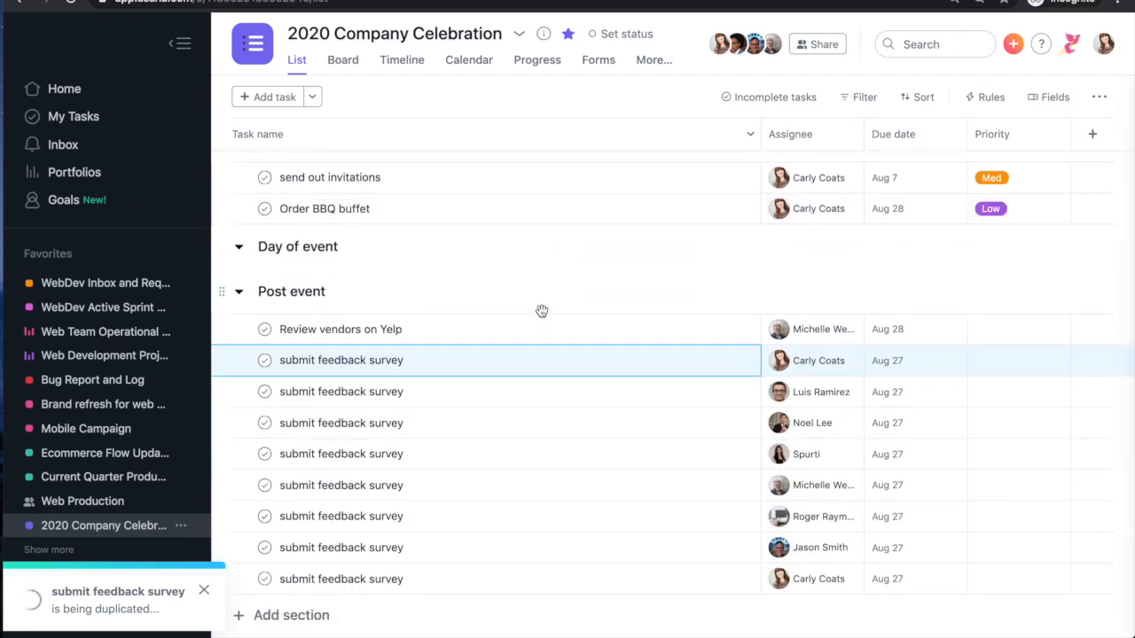
scroll(541, 311, "up", 5)
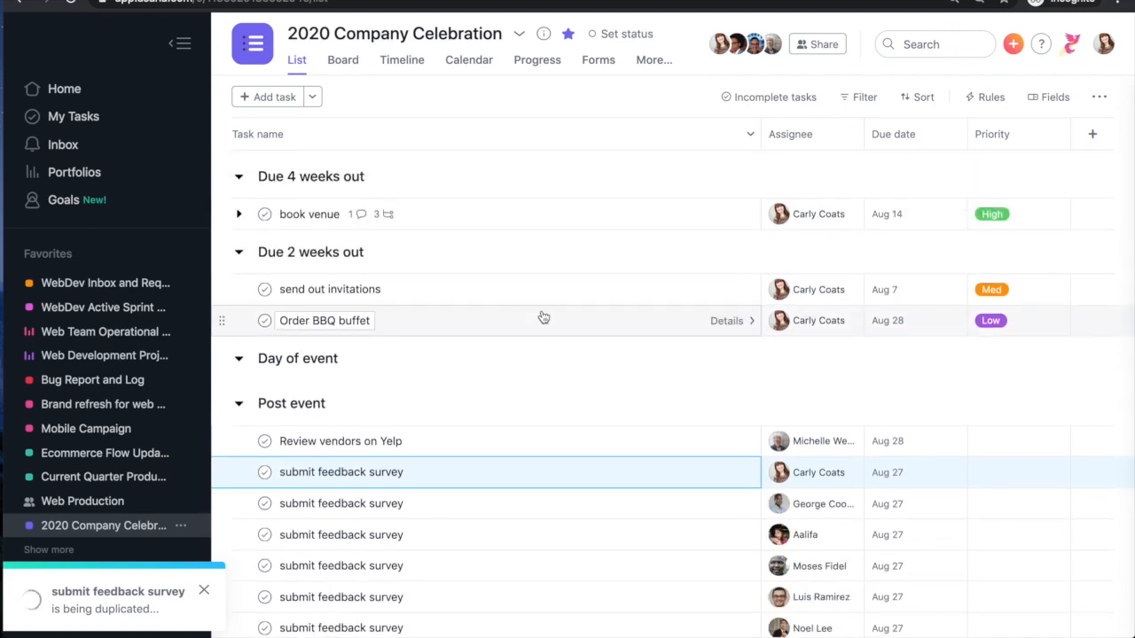
left_click(421, 218)
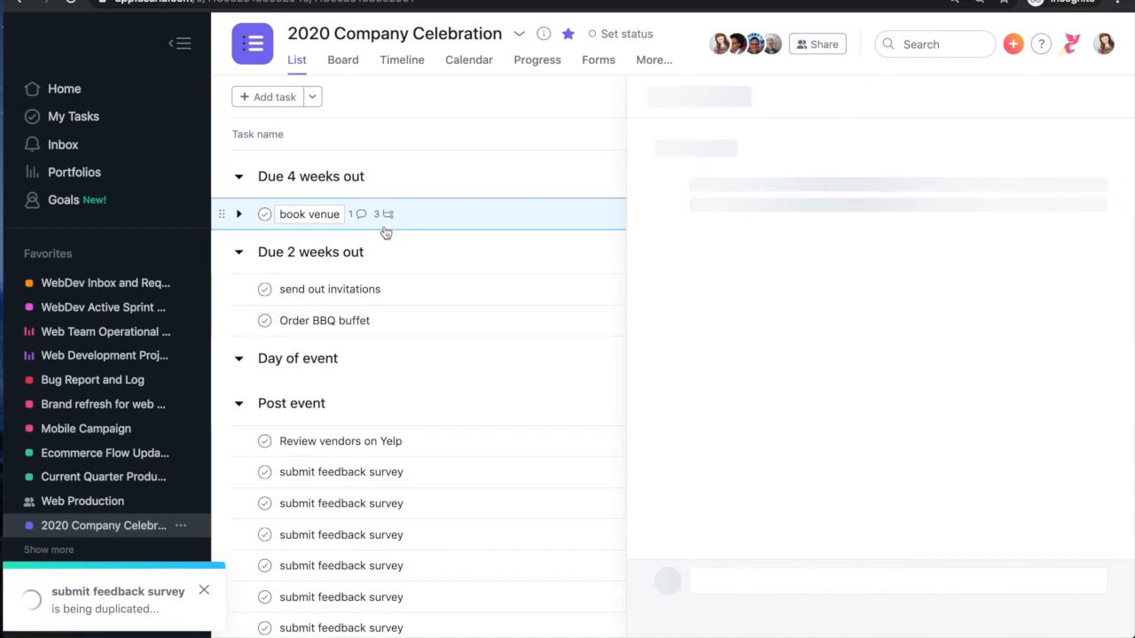
left_click(290, 104)
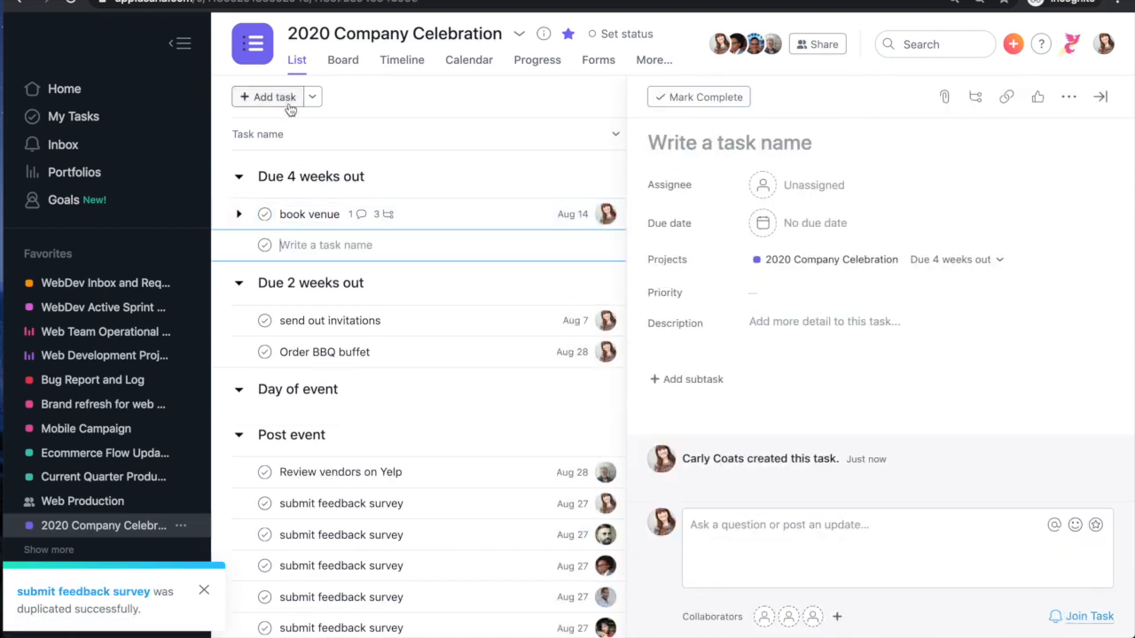
type("Check")
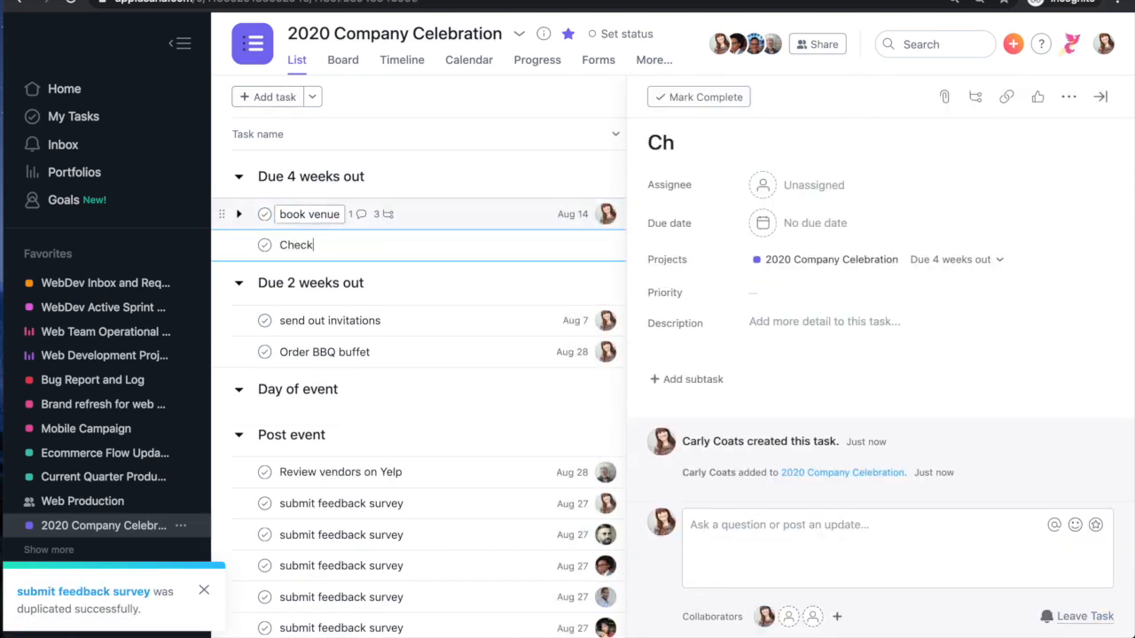
type(" RSVPs")
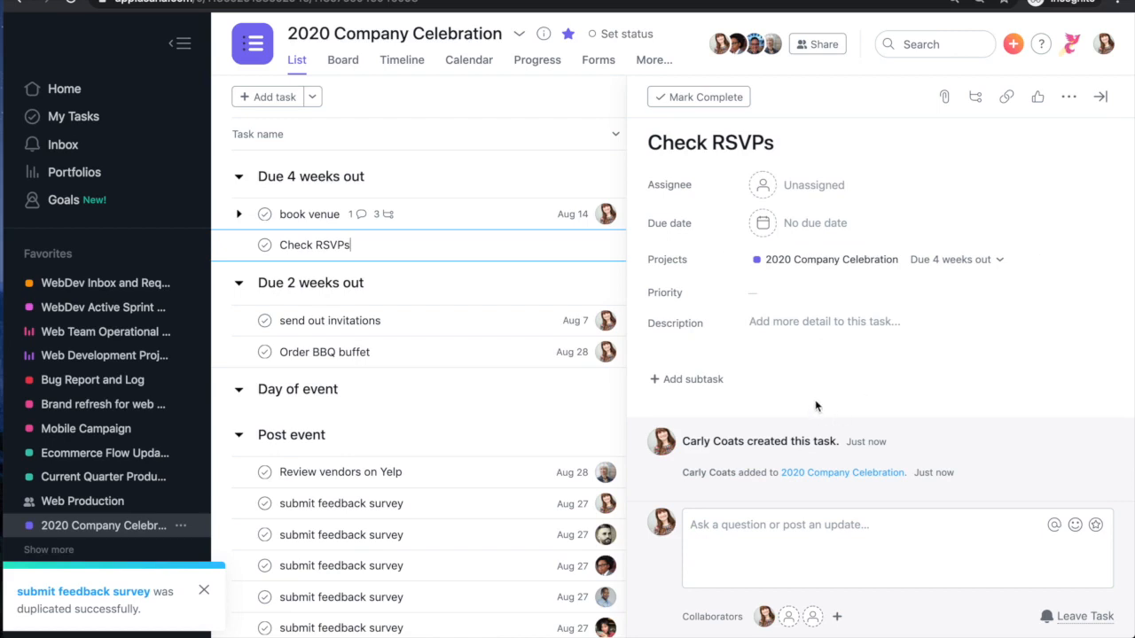
- Set Check RSVPs due on 07/24/20, repeating periodically 7 days after completion, and close its details
left_click(802, 237)
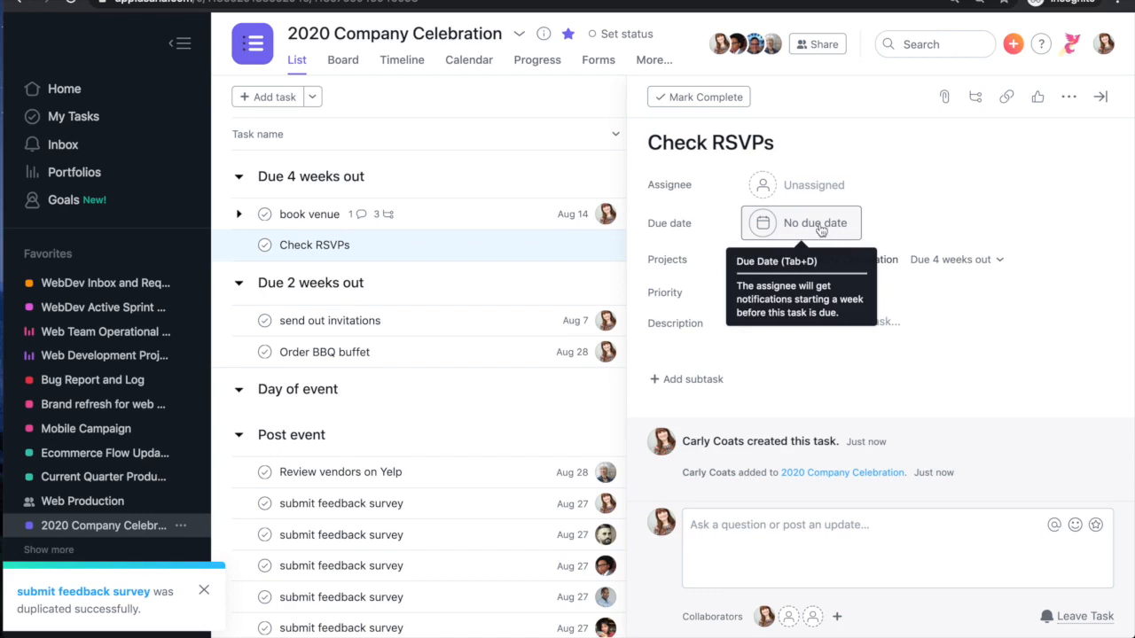
left_click(786, 228)
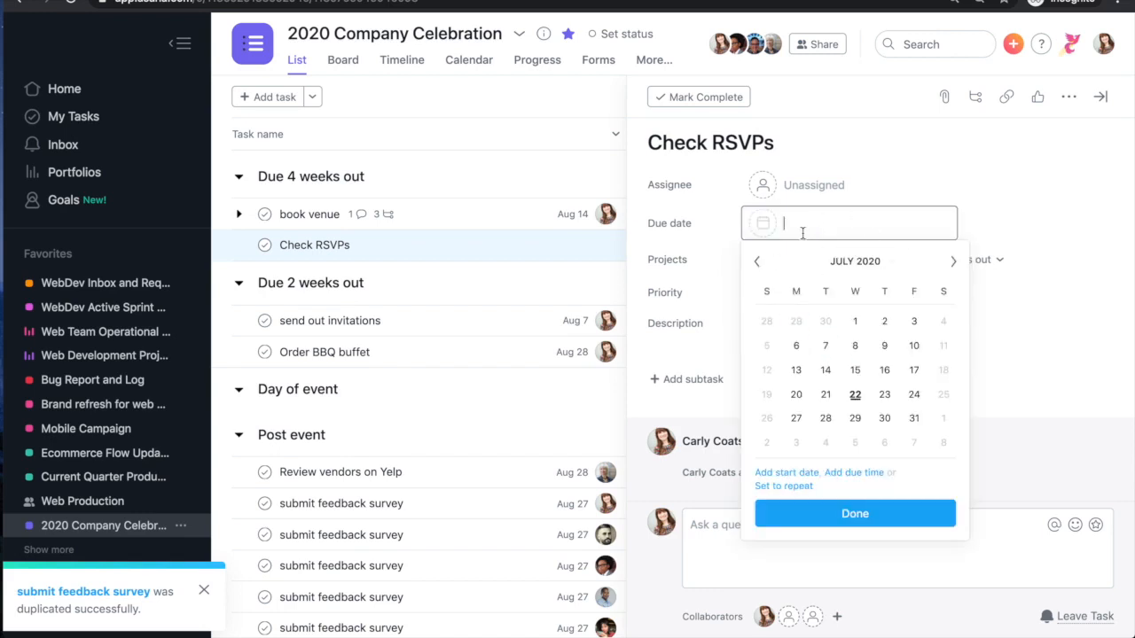
left_click(795, 494)
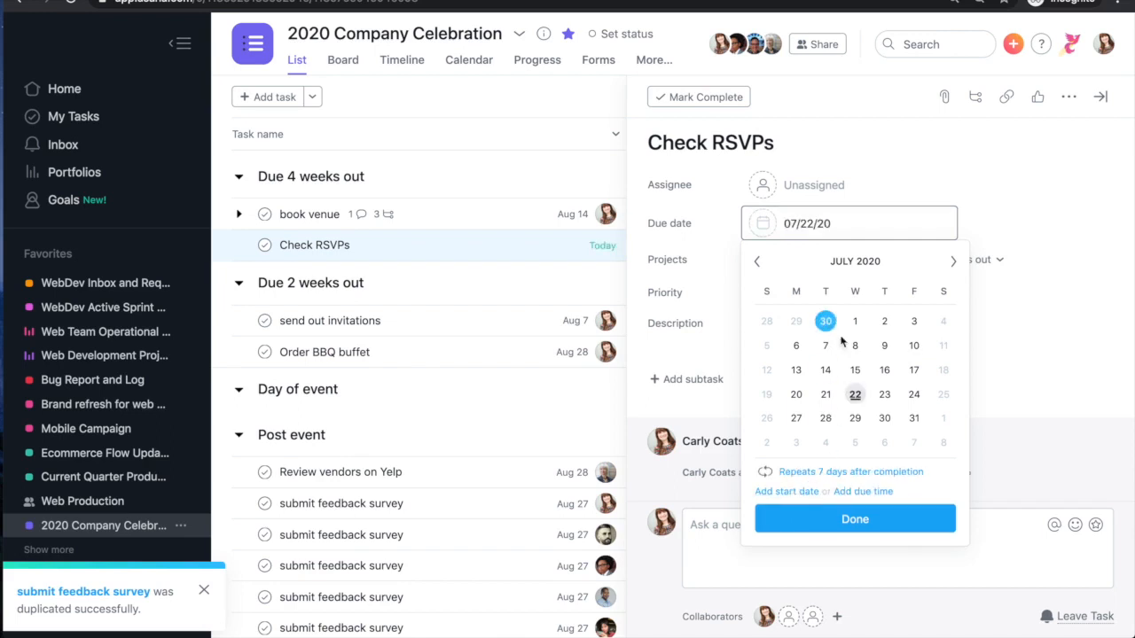
left_click(833, 476)
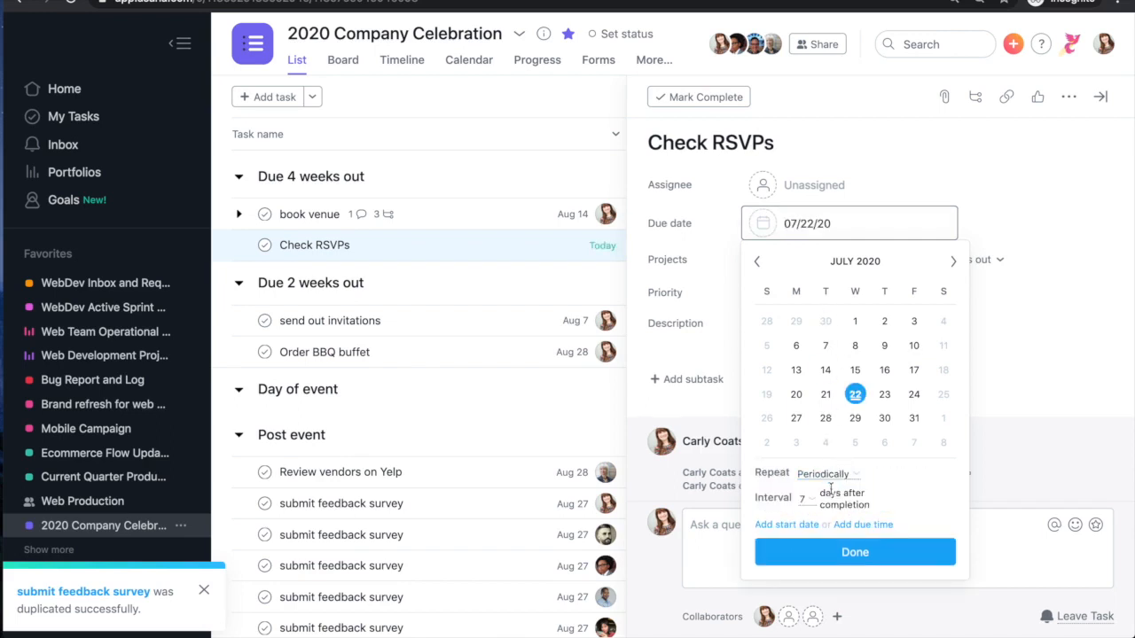
left_click(913, 395)
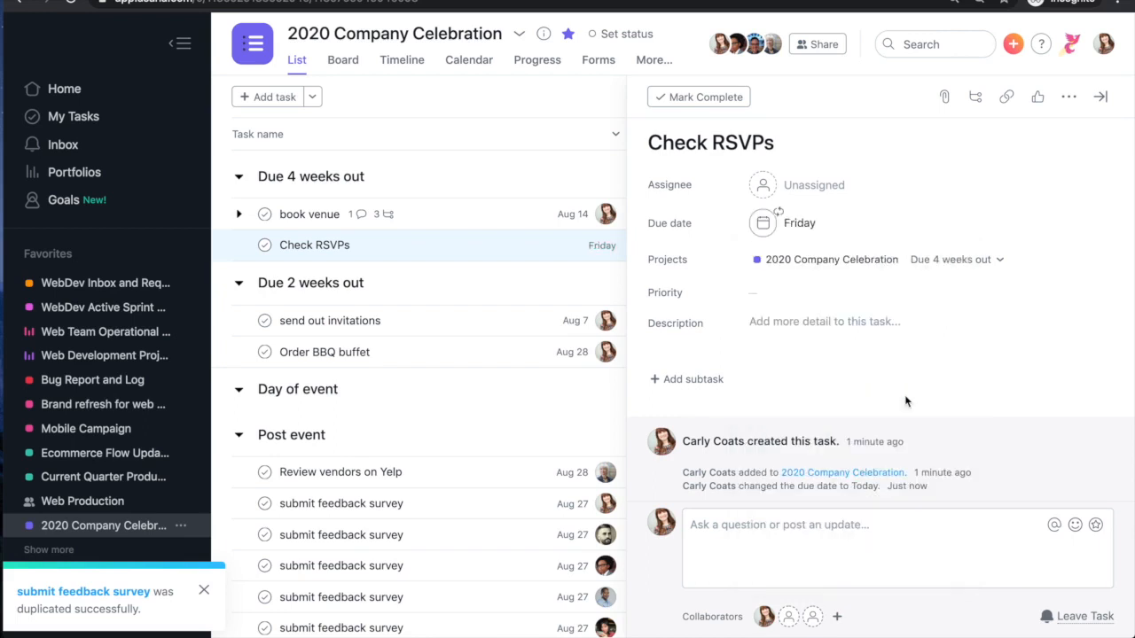
left_click(843, 232)
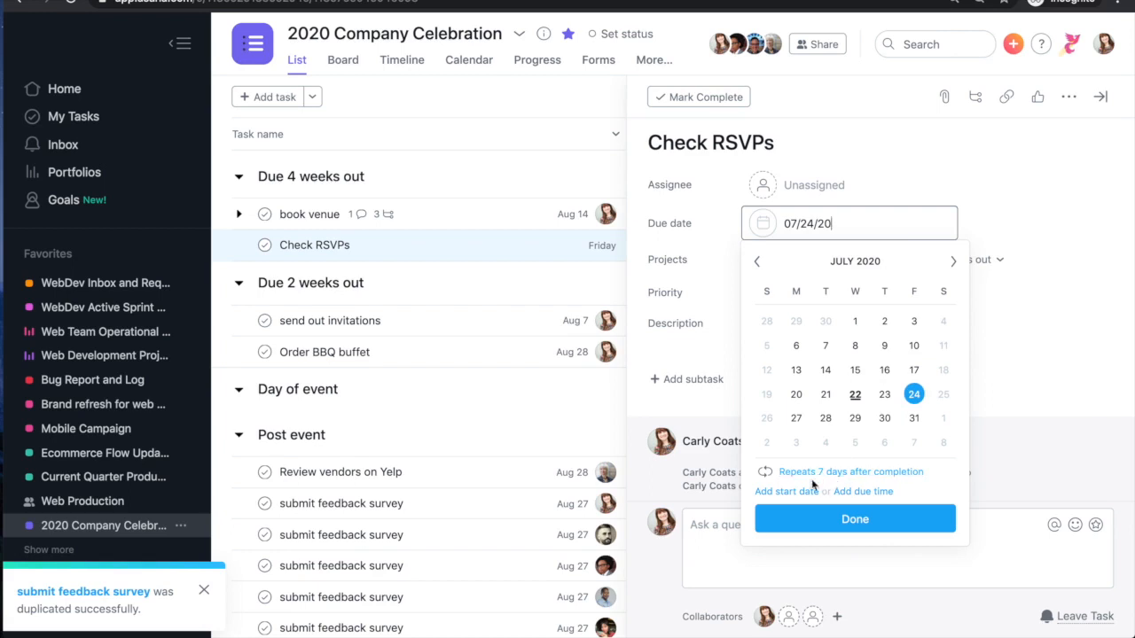
left_click(849, 522)
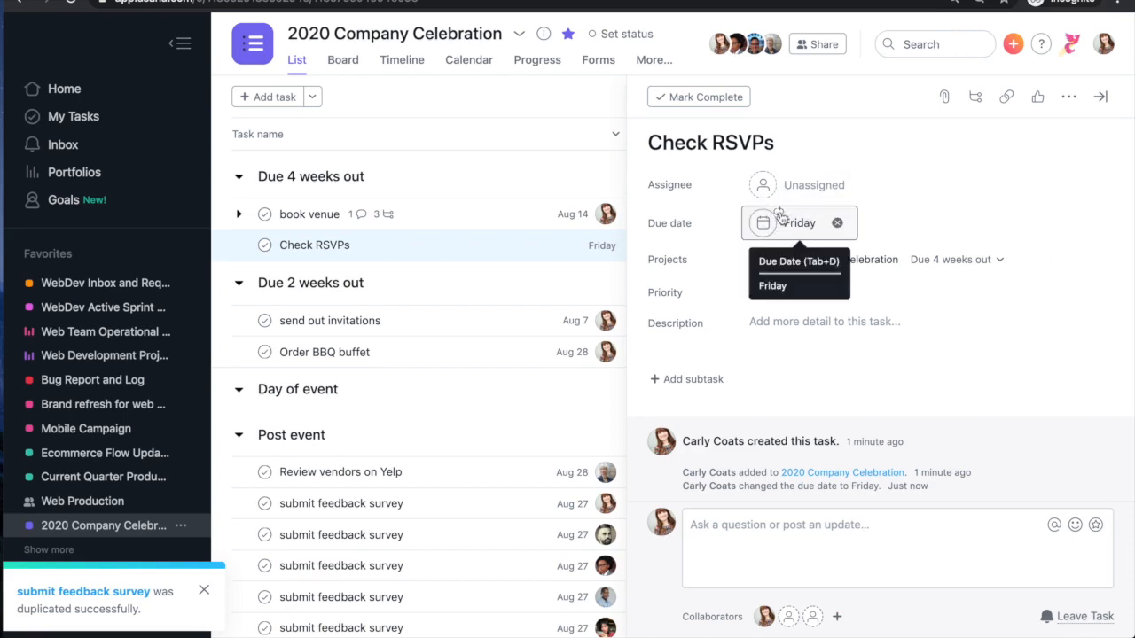
left_click(1099, 100)
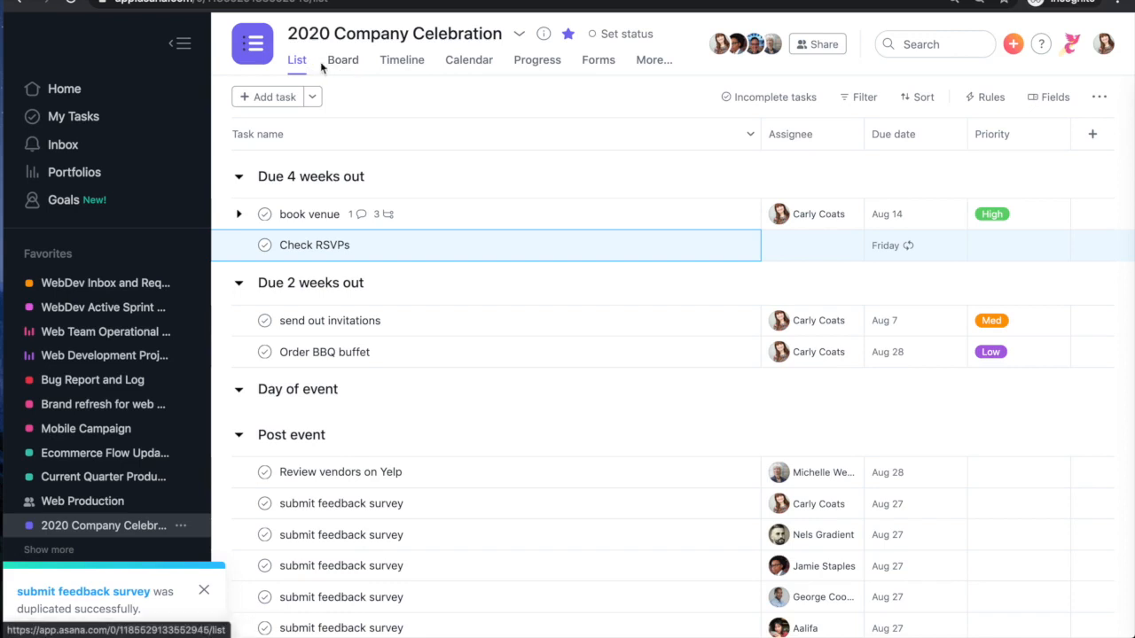
- Show the project as a board and place send out invitations below Order BBQ buffet in Due 2 weeks out
left_click(342, 62)
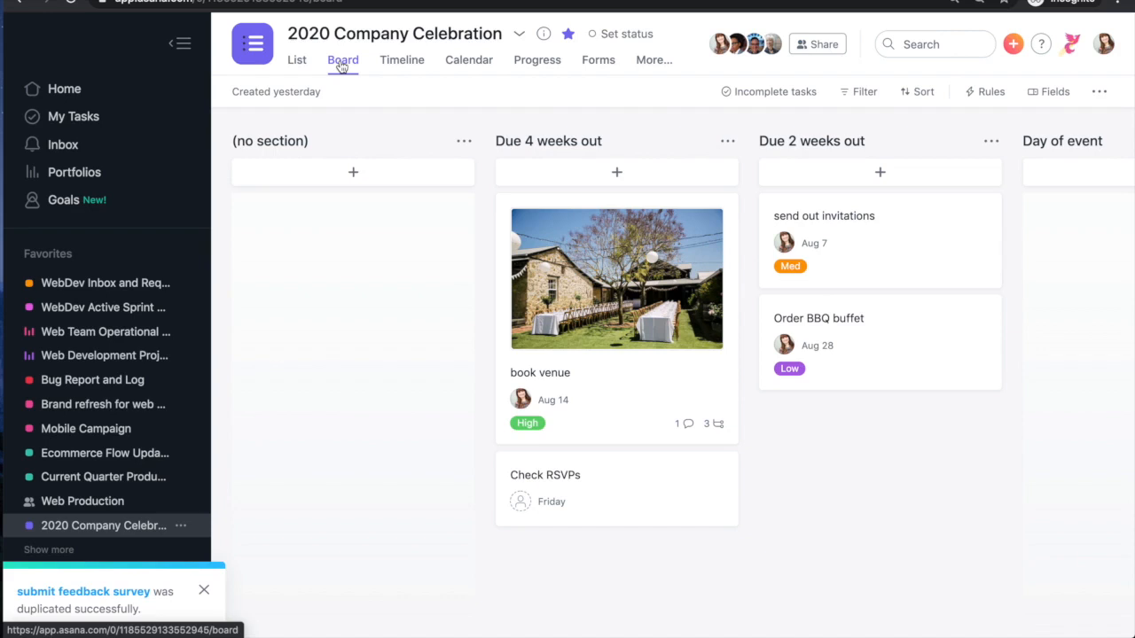
scroll(822, 432, "right", 1)
scroll(821, 432, "right", 2)
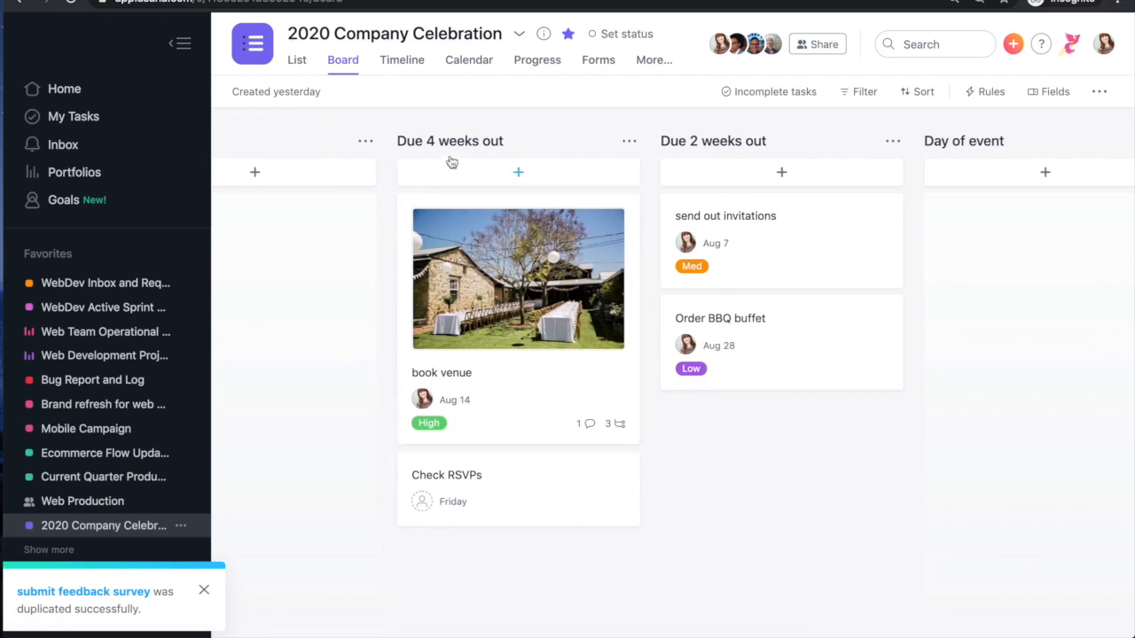
scroll(674, 420, "right", 3)
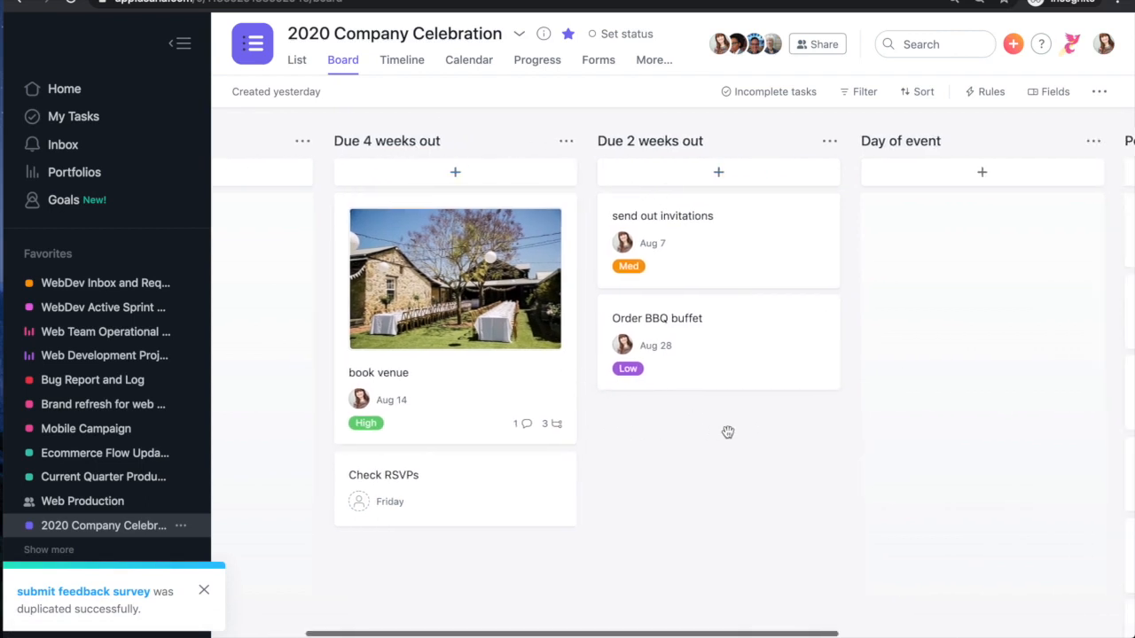
left_click(707, 238)
left_click_drag(707, 238, 722, 326)
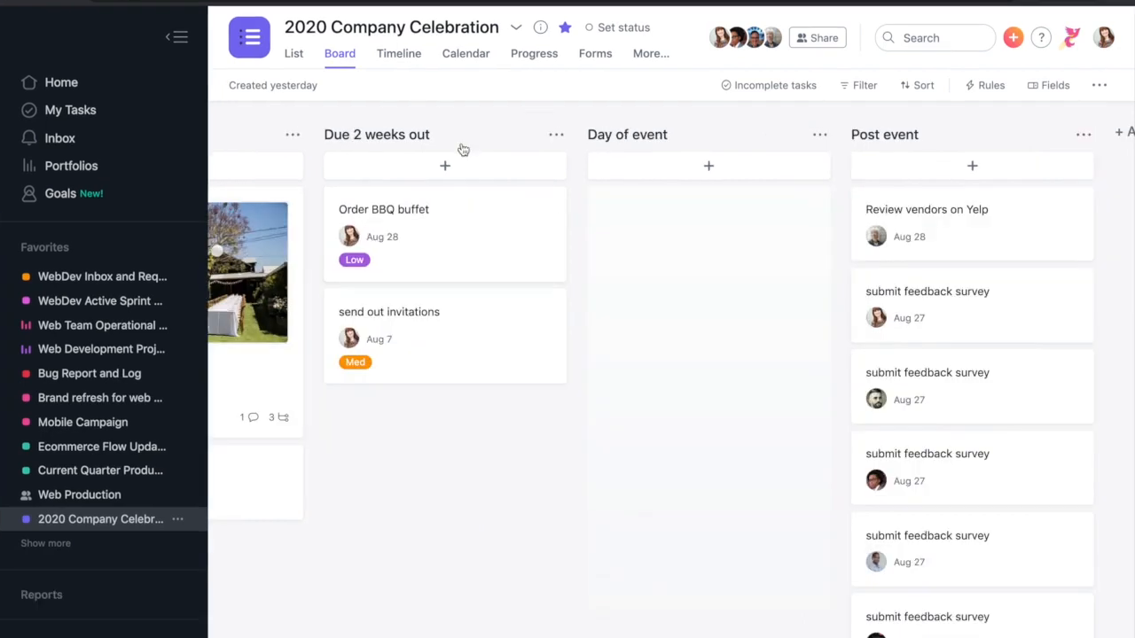
- Examine the task schedule in the project's Timeline view and bring up its Calendar view
left_click(395, 56)
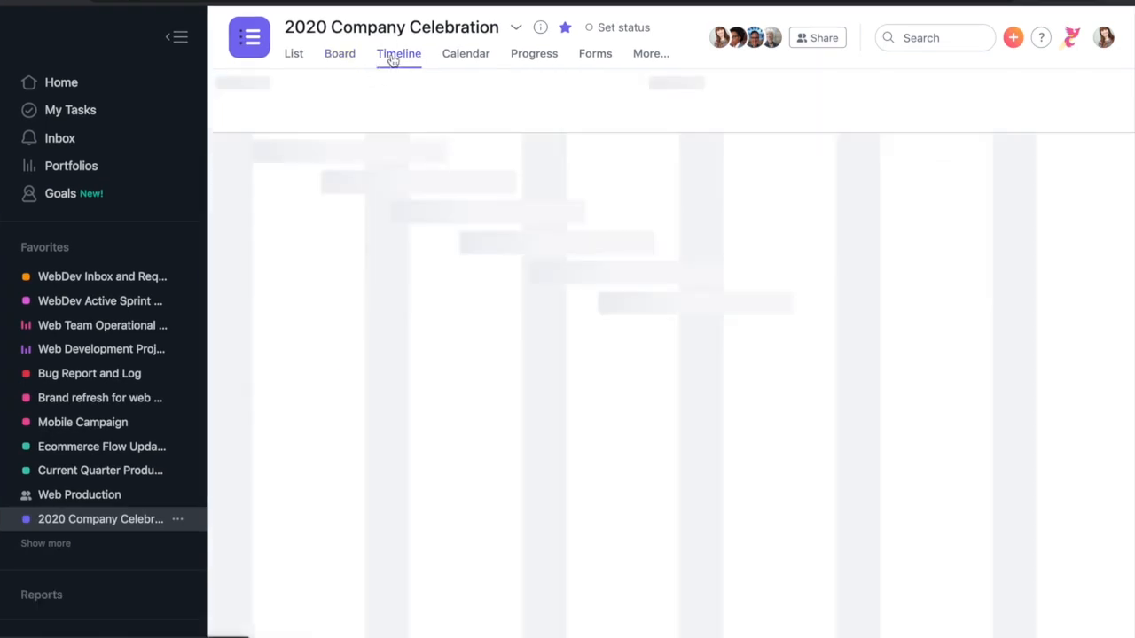
scroll(659, 362, "right", 10)
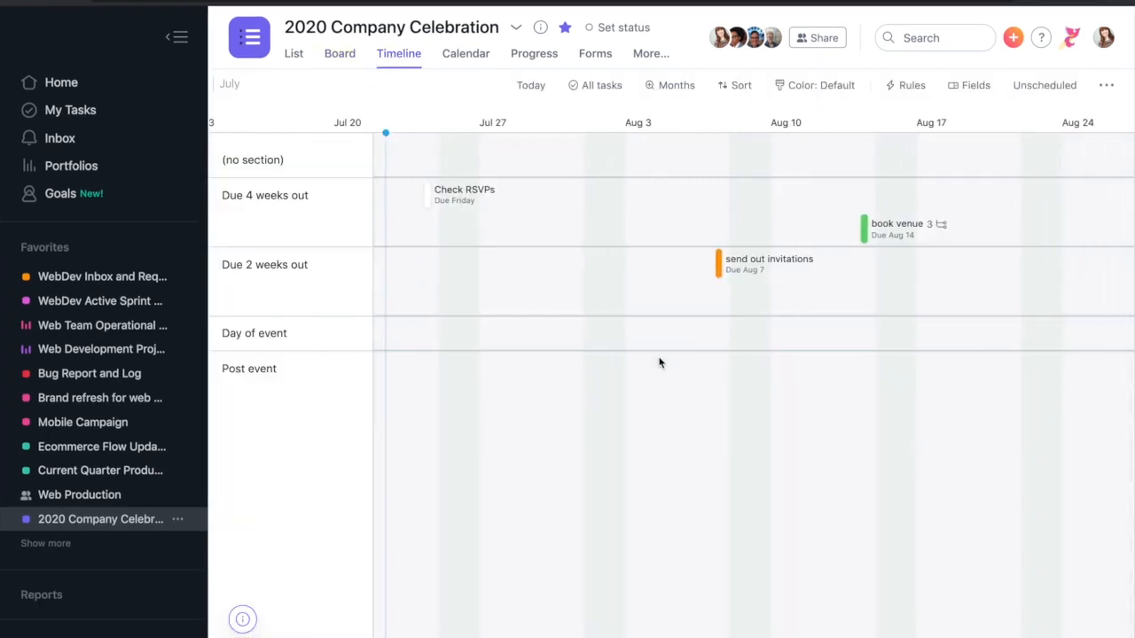
scroll(658, 362, "right", 5)
scroll(658, 362, "left", 5)
scroll(659, 361, "left", 2)
scroll(658, 362, "right", 5)
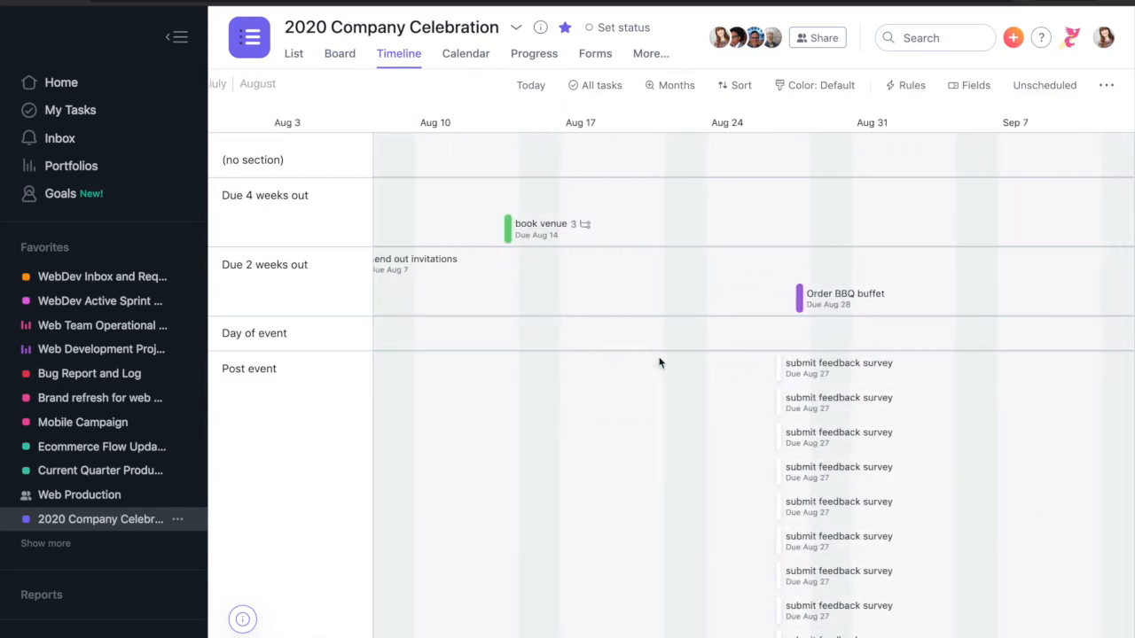
scroll(658, 362, "left", 2)
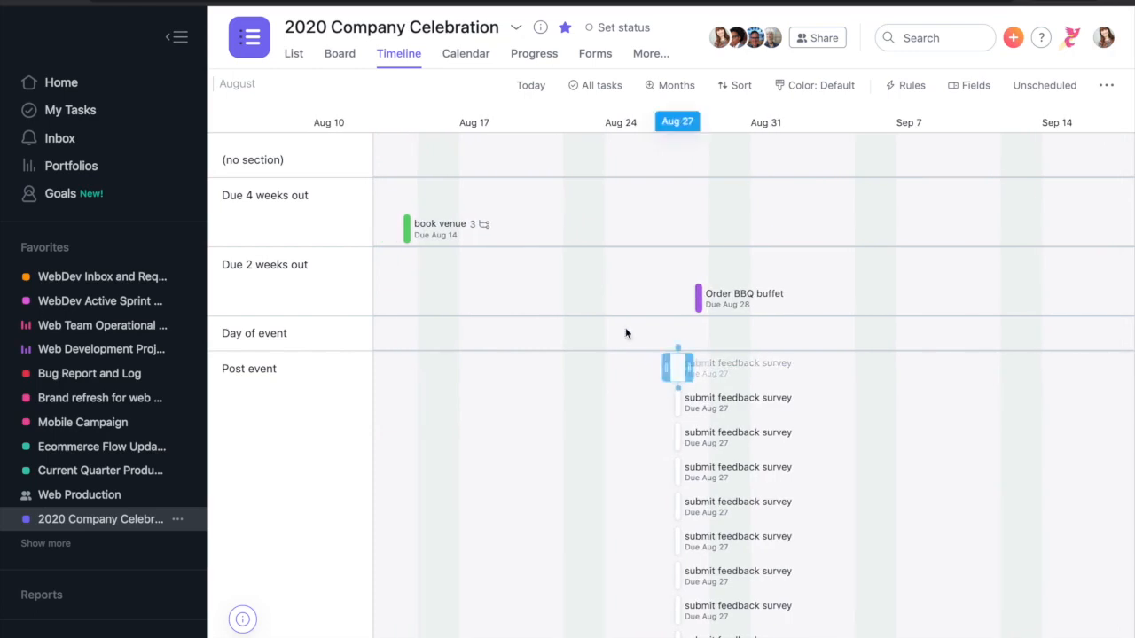
left_click(471, 68)
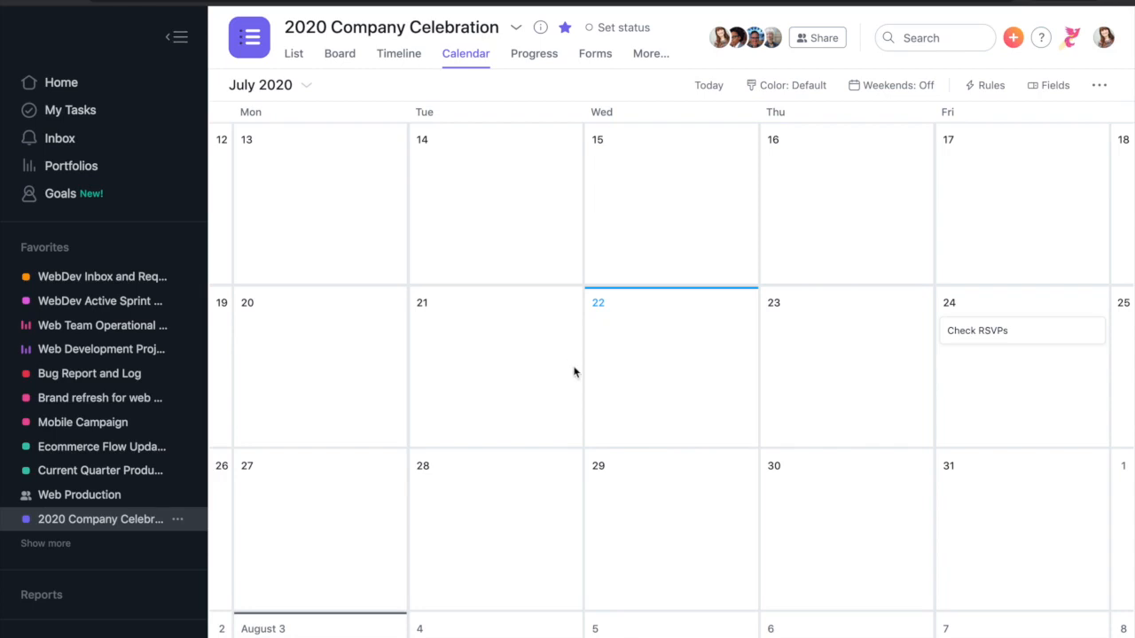
- Look through the July and August tasks in the project's calendar and return to its List view
scroll(733, 473, "down", 3)
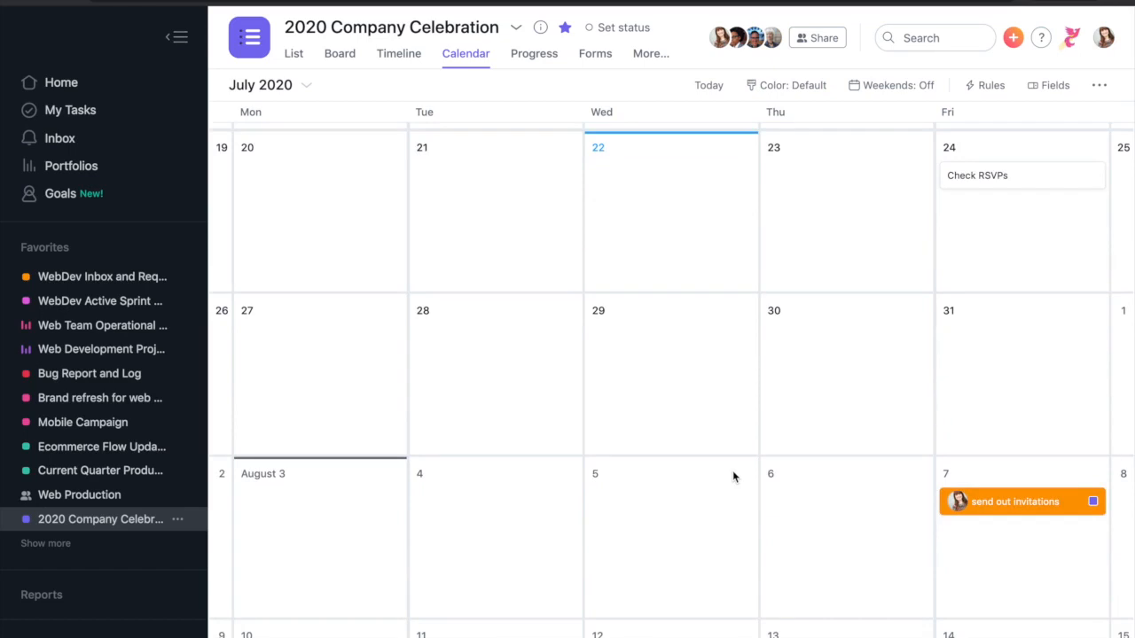
scroll(805, 401, "up", 3)
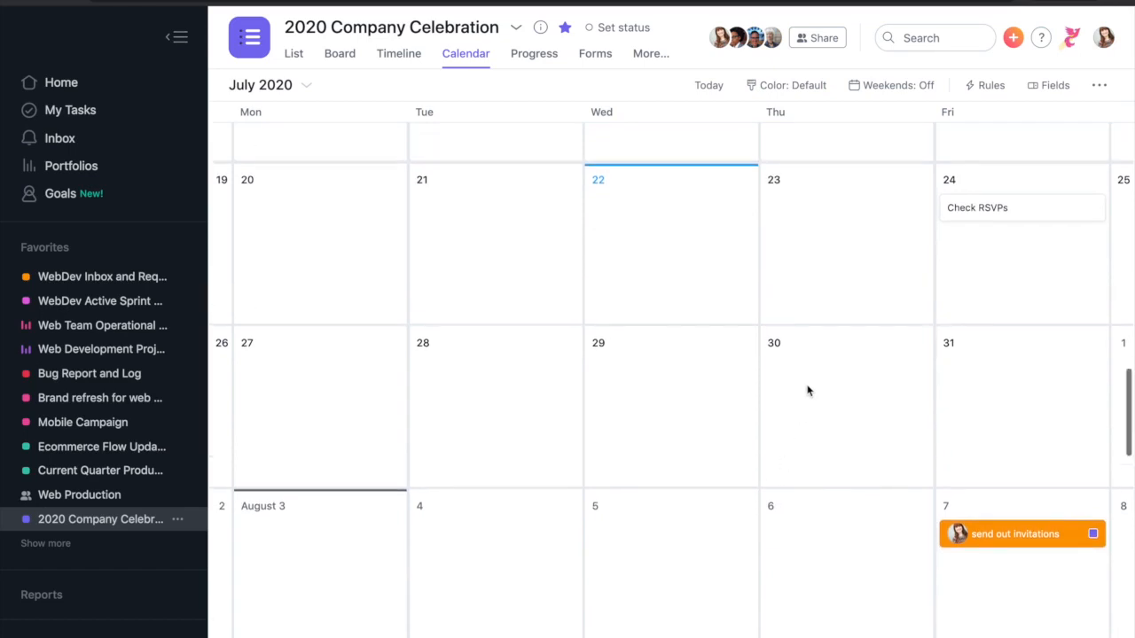
scroll(816, 461, "up", 3)
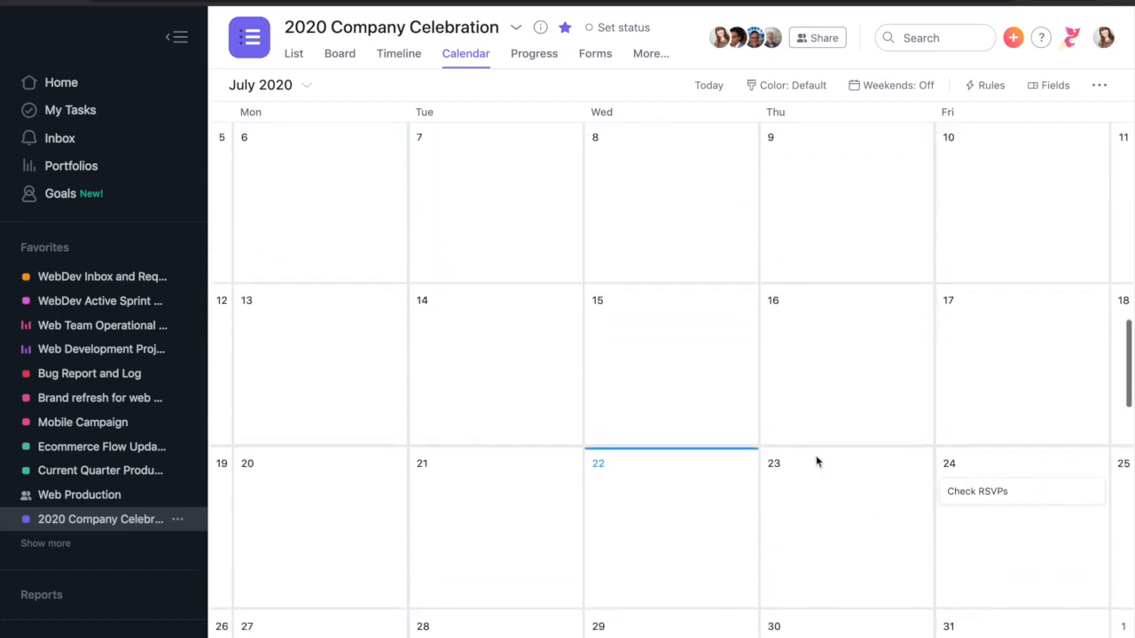
left_click(1100, 88)
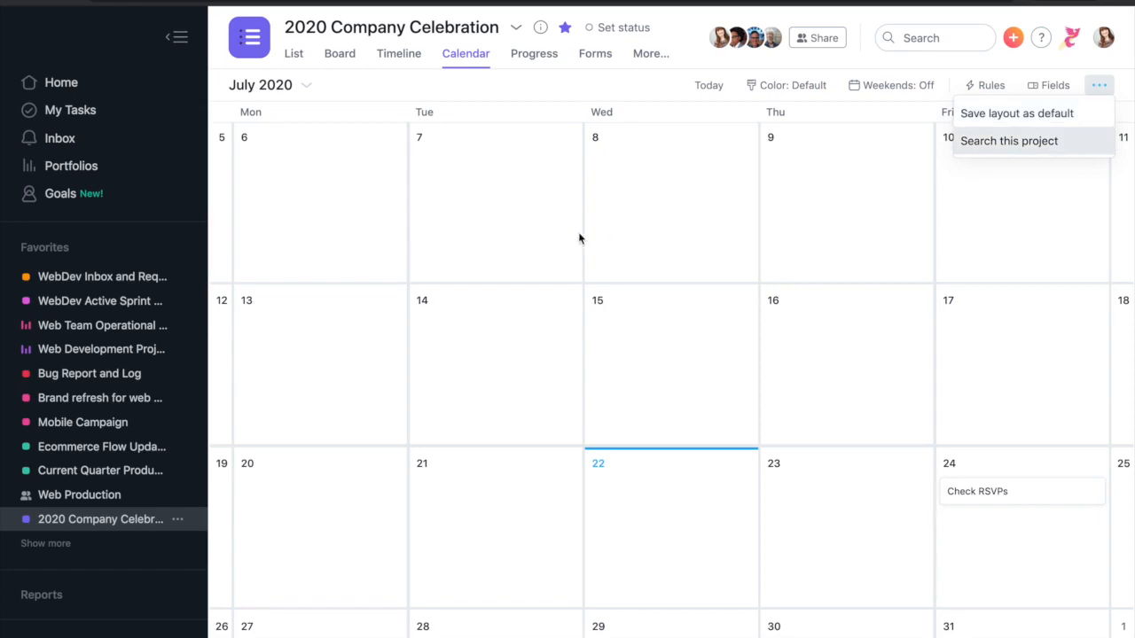
left_click(296, 55)
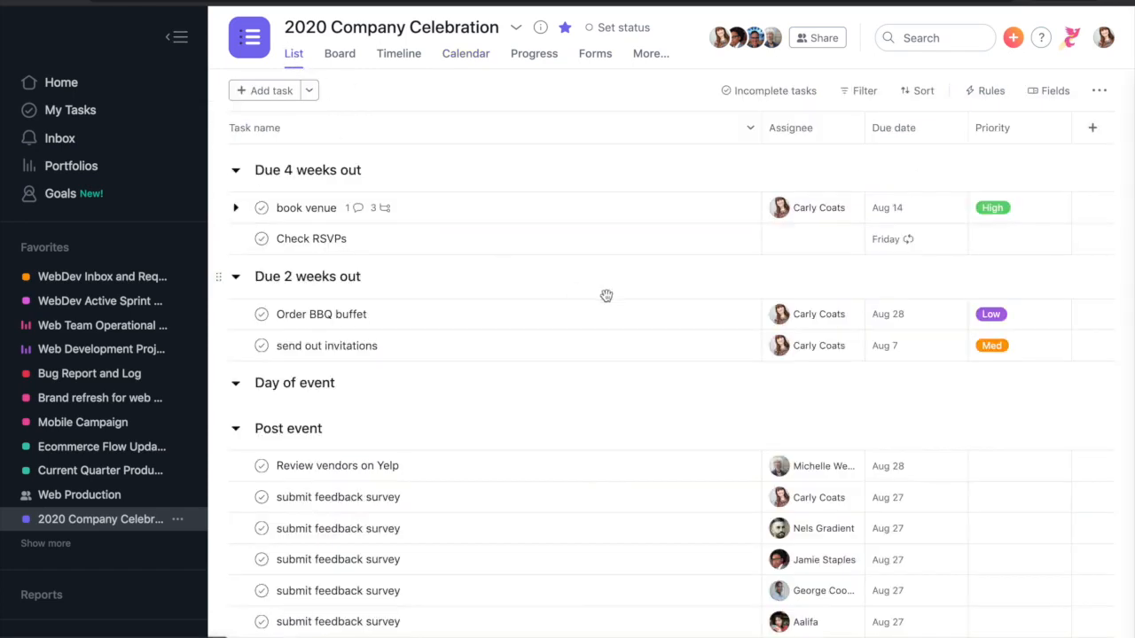
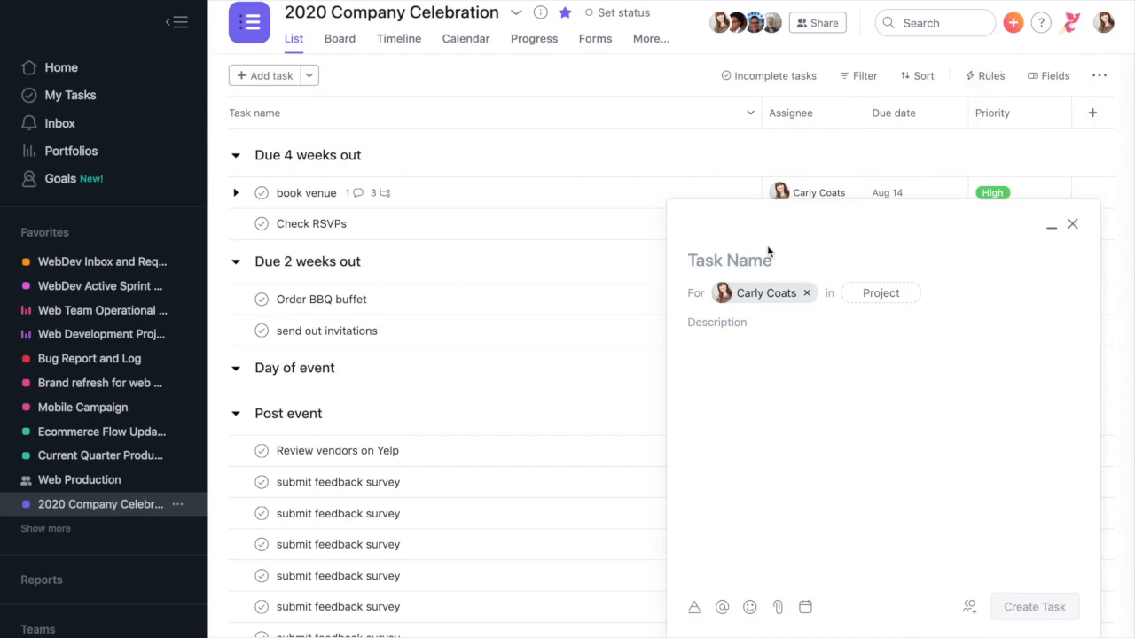
- Create a self-assigned task named Share agenda with team, due today (July 22), without a project
type("Sh")
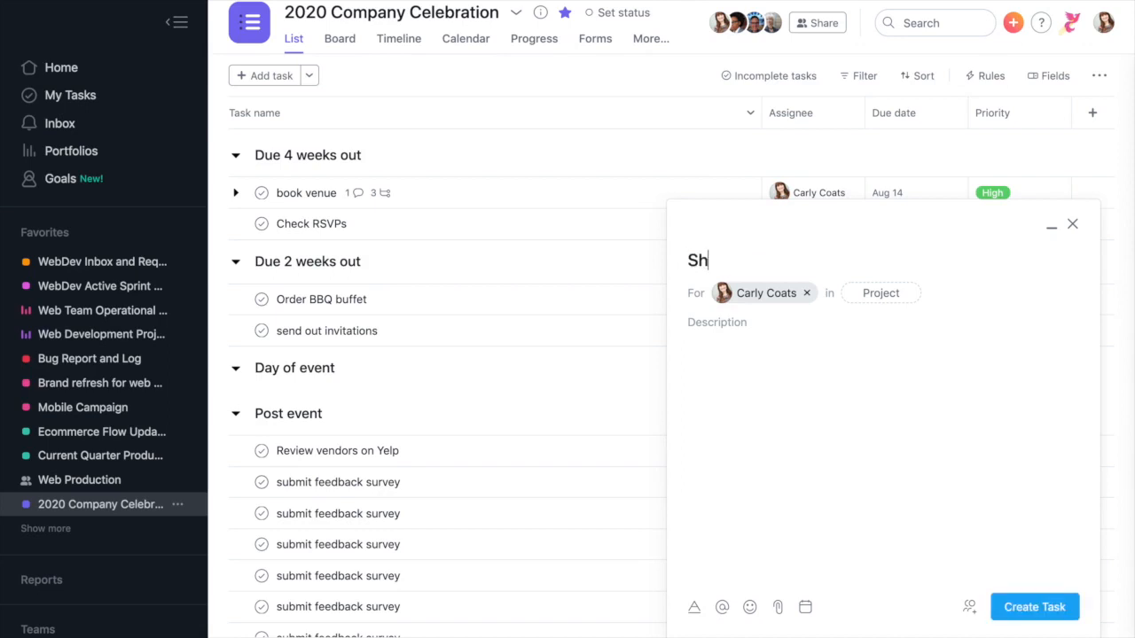
type("are agenda")
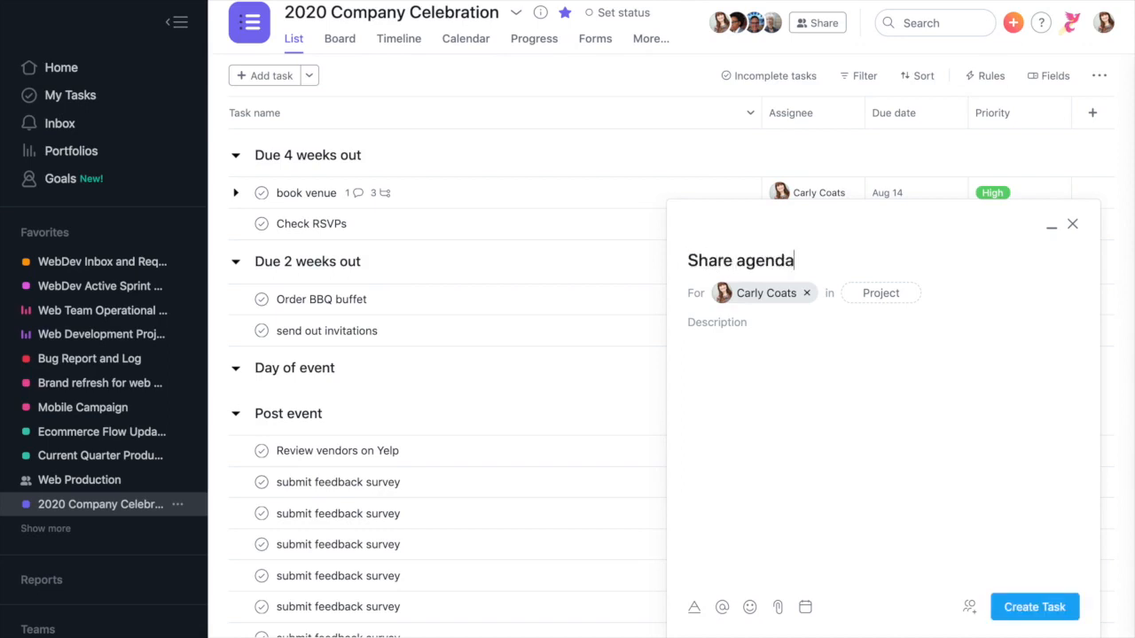
type(" with team")
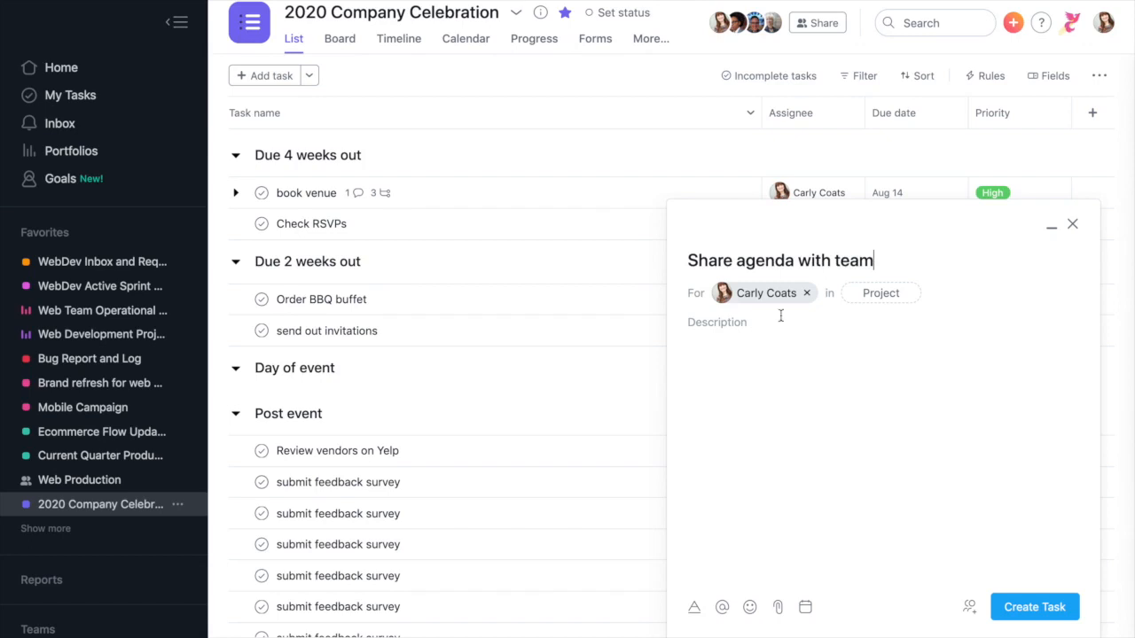
left_click(806, 608)
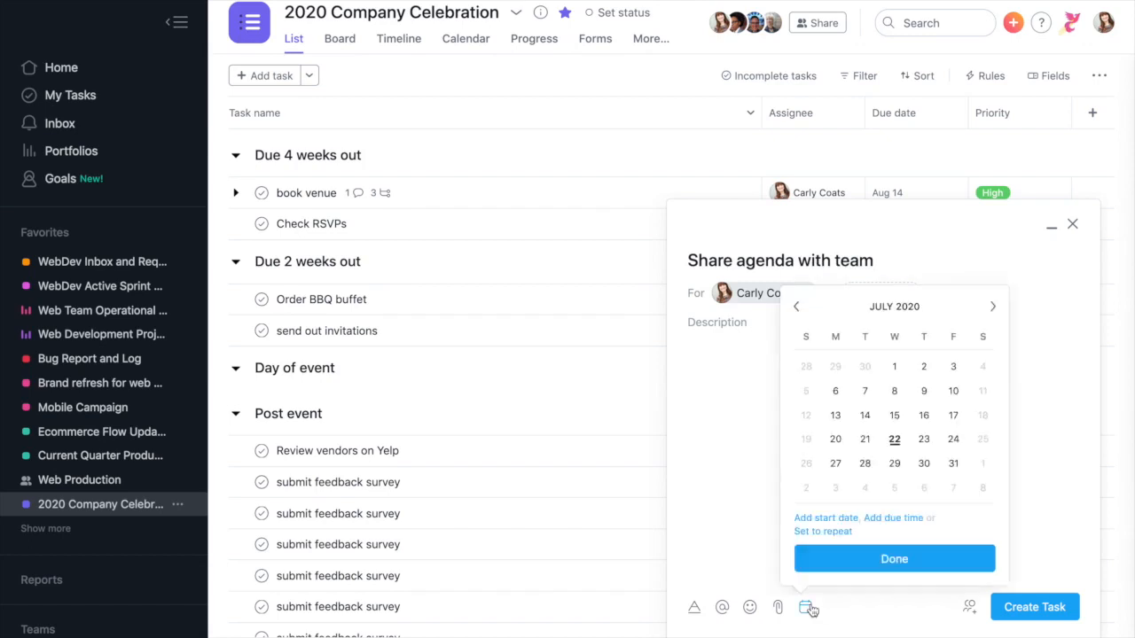
left_click(893, 439)
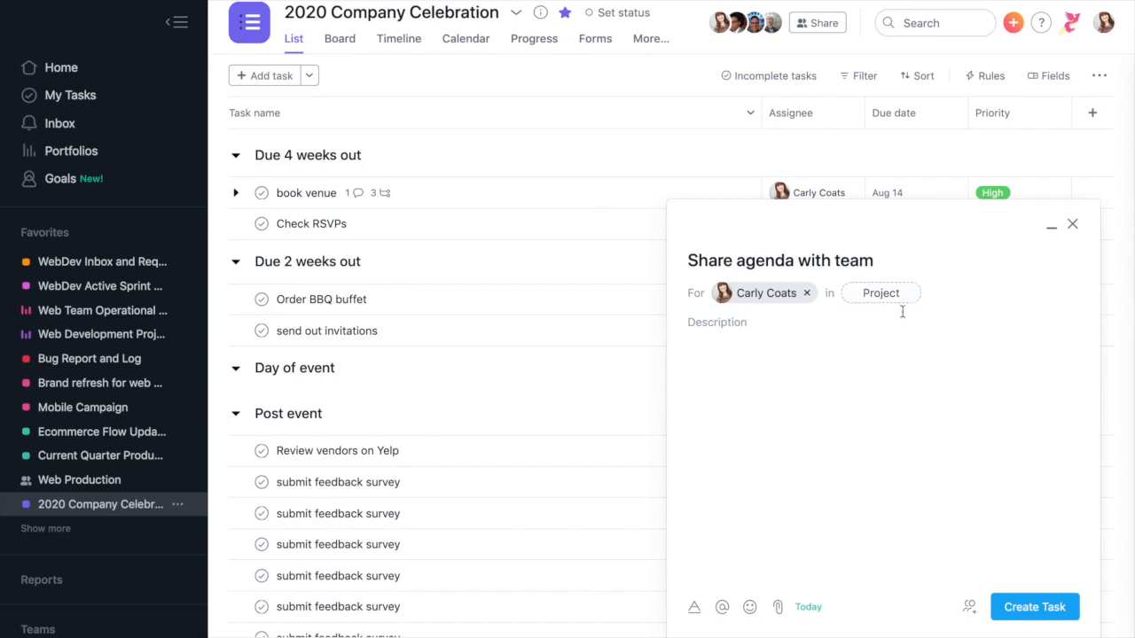
left_click(1039, 607)
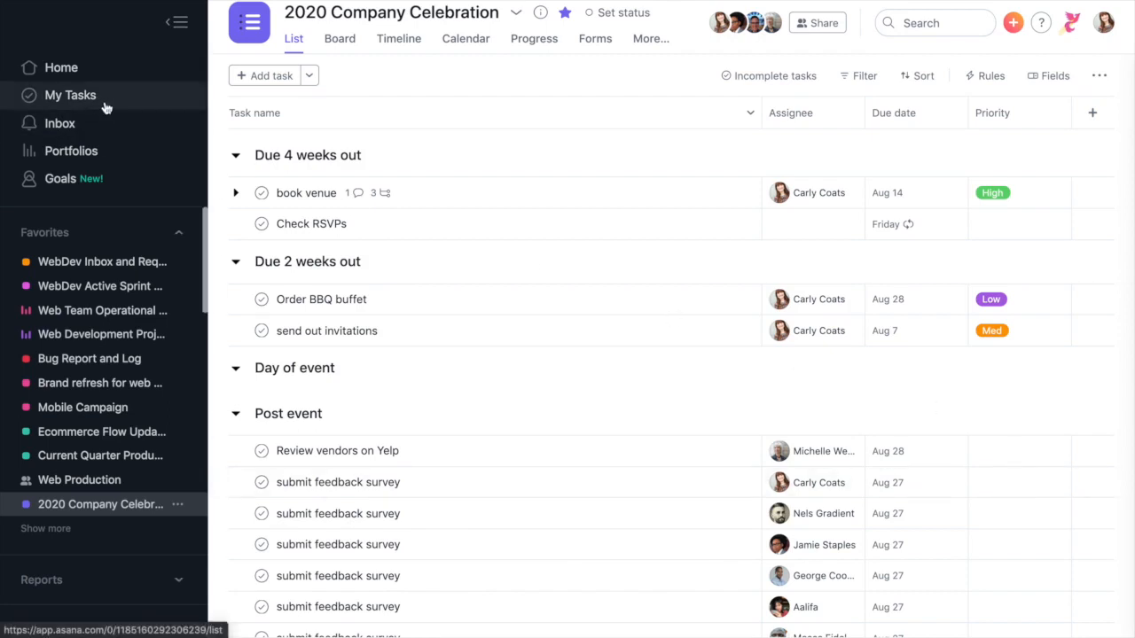
- Show My Tasks and view the list sorted by due date and by project before clearing the sorting
left_click(76, 94)
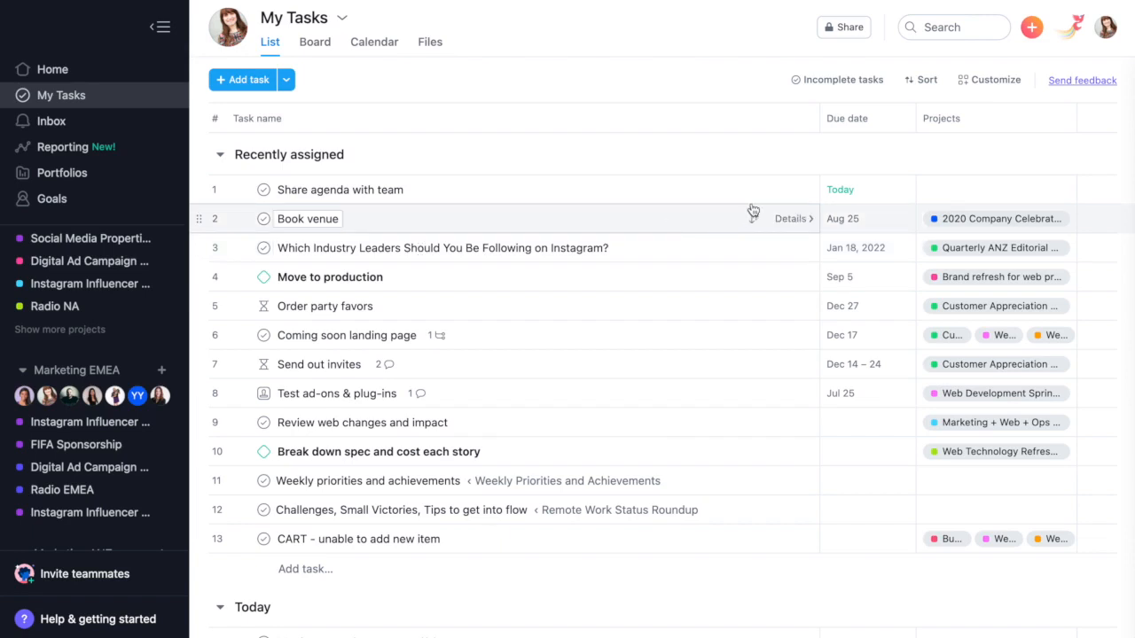
left_click(861, 129)
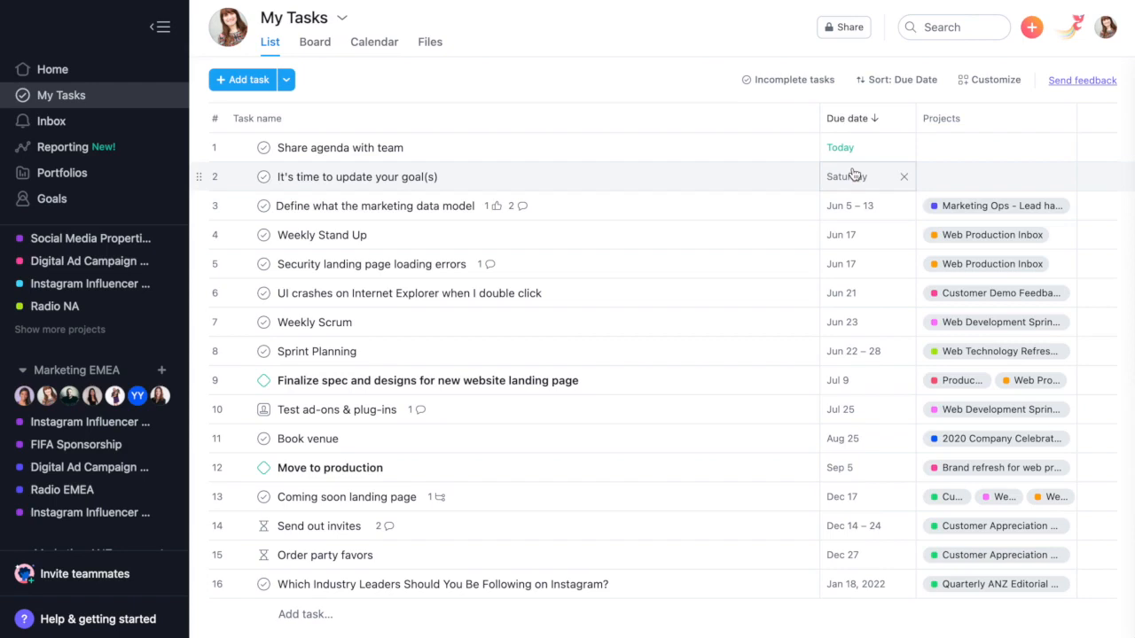
left_click(844, 129)
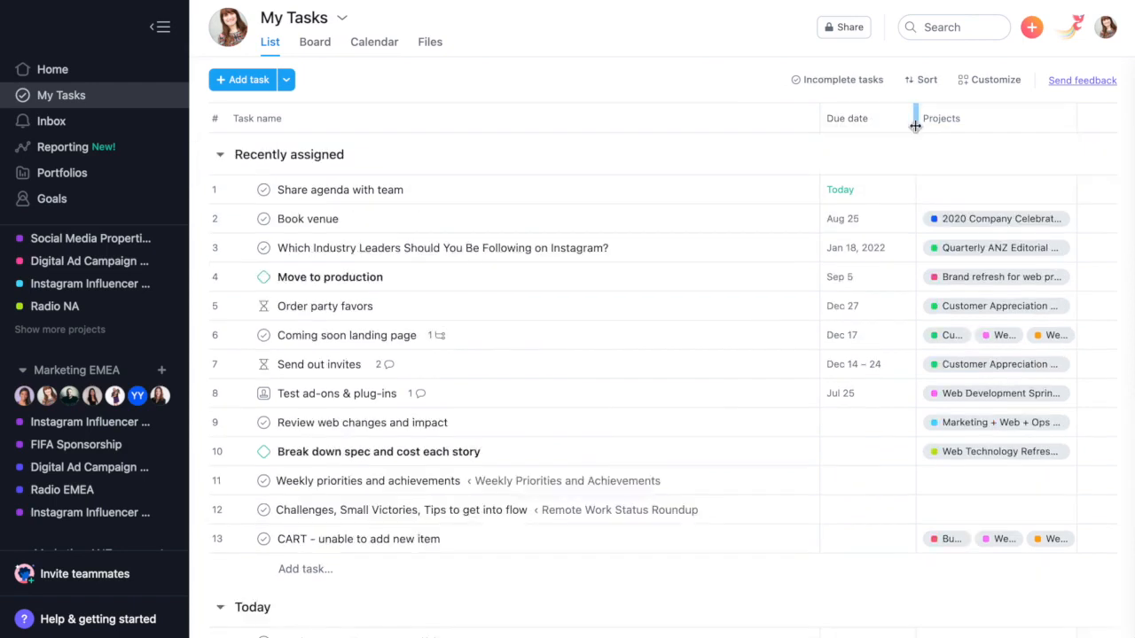
left_click(960, 124)
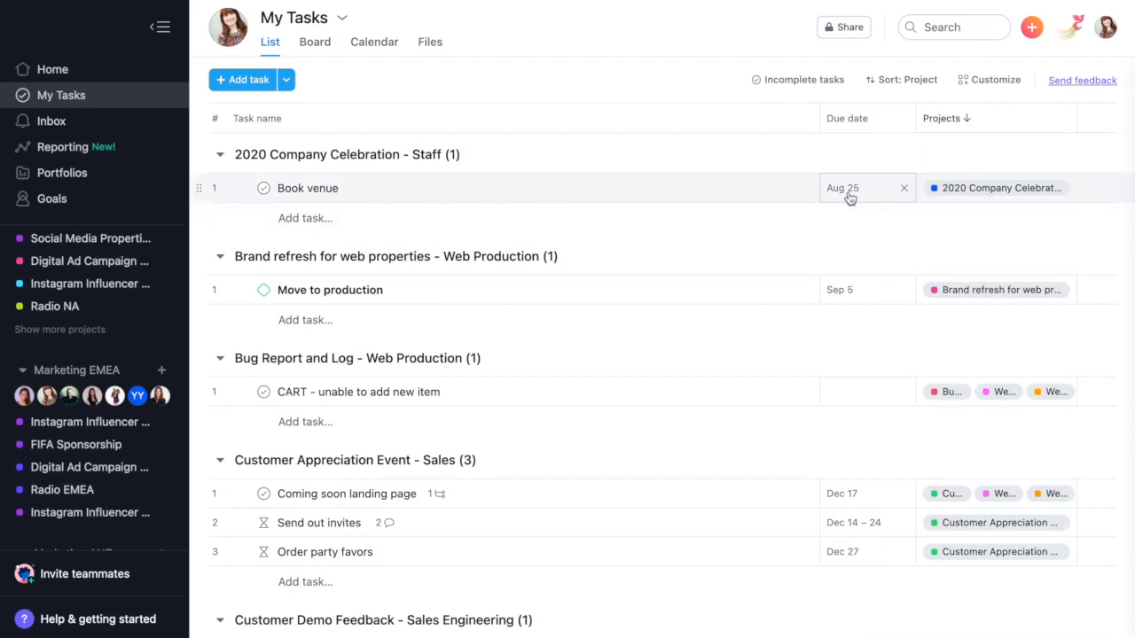
left_click(838, 122)
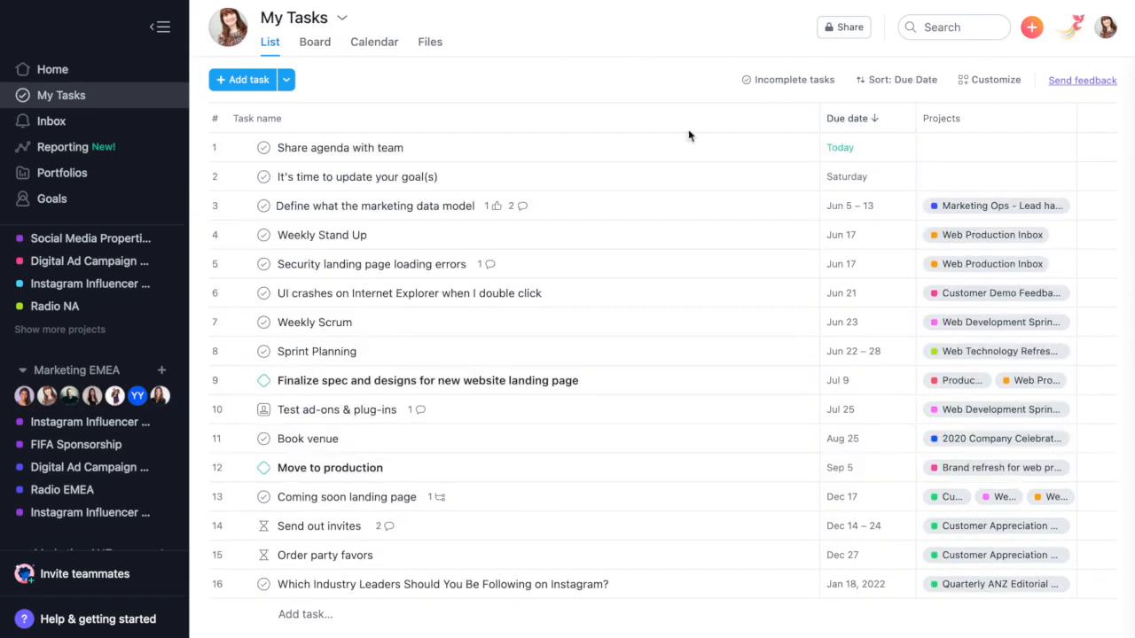
left_click(830, 133)
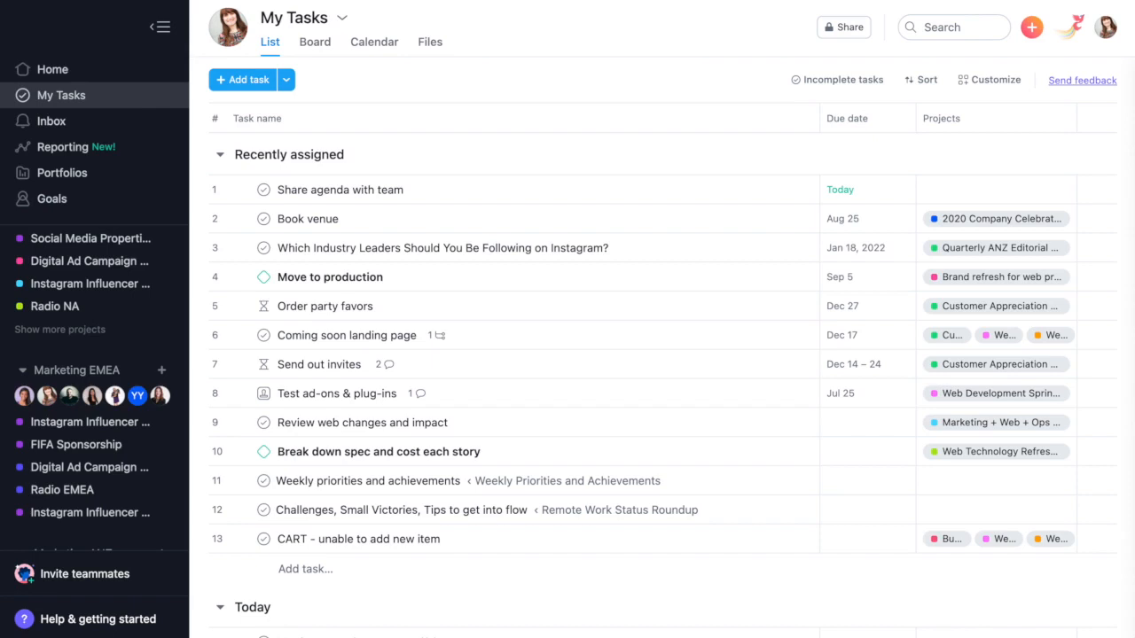
- Add a section named High priority to My Tasks and place it between Recently assigned and Today
left_click(286, 81)
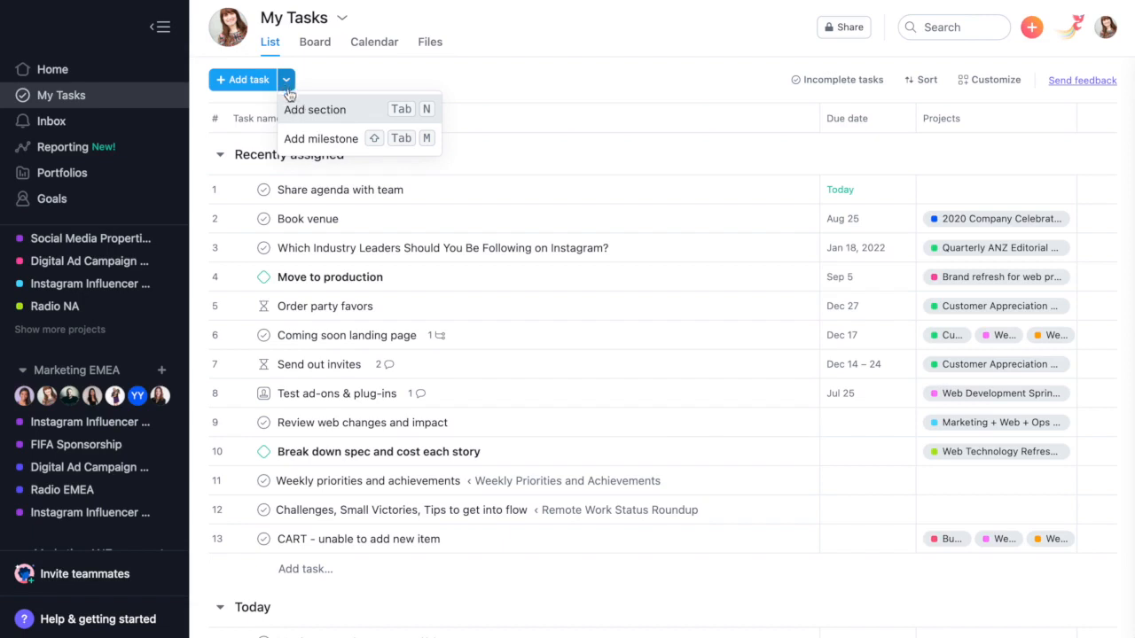
left_click(324, 116)
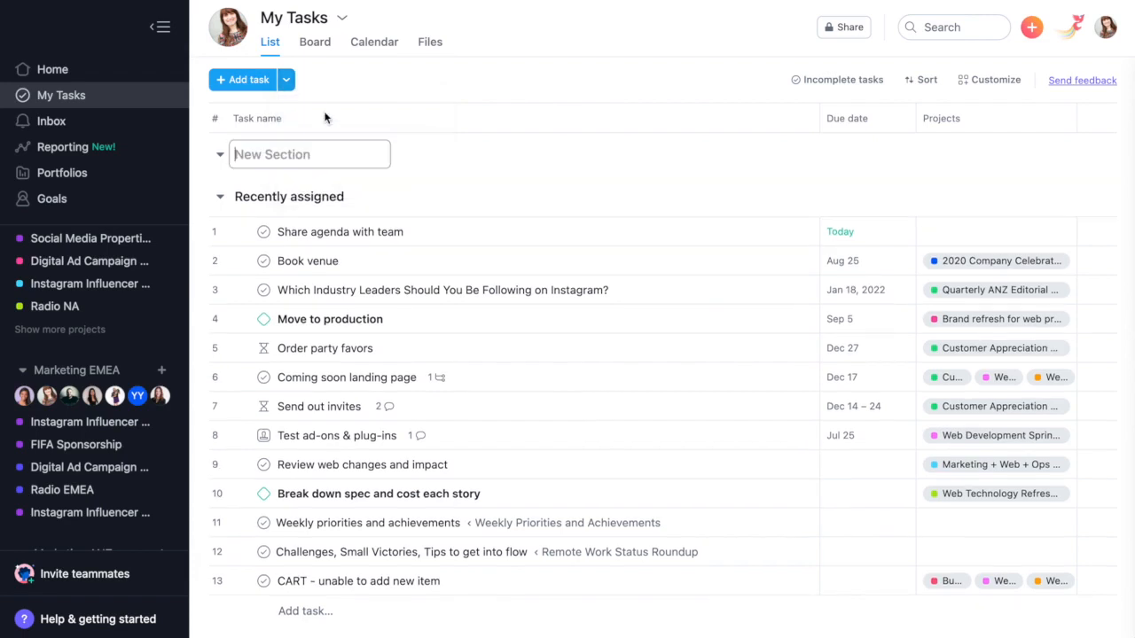
type("High priority")
key("Return")
left_click_drag(197, 155, 342, 612)
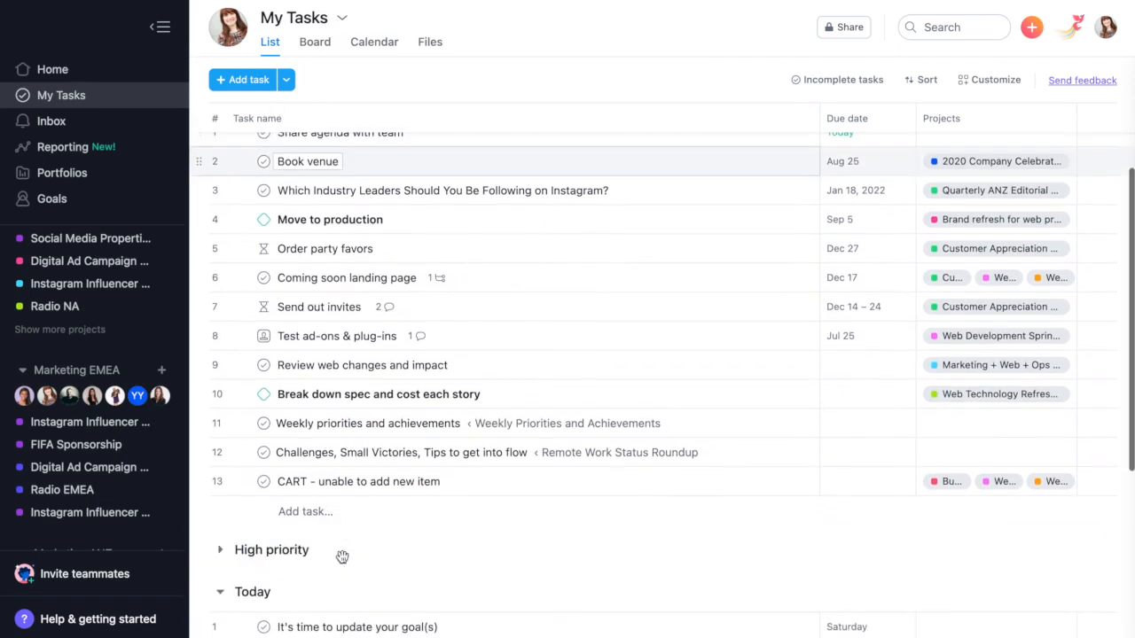
- Move the Share agenda with team and Book venue tasks from Recently assigned into the High priority section
scroll(320, 429, "up", 1)
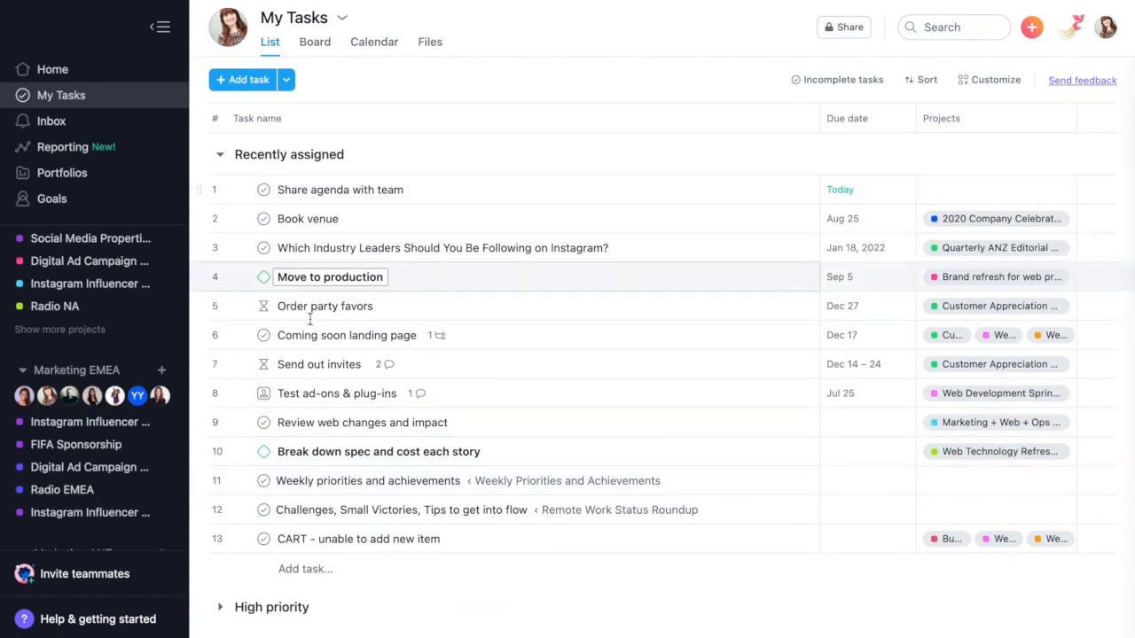
left_click(354, 335)
scroll(331, 346, "down", 1)
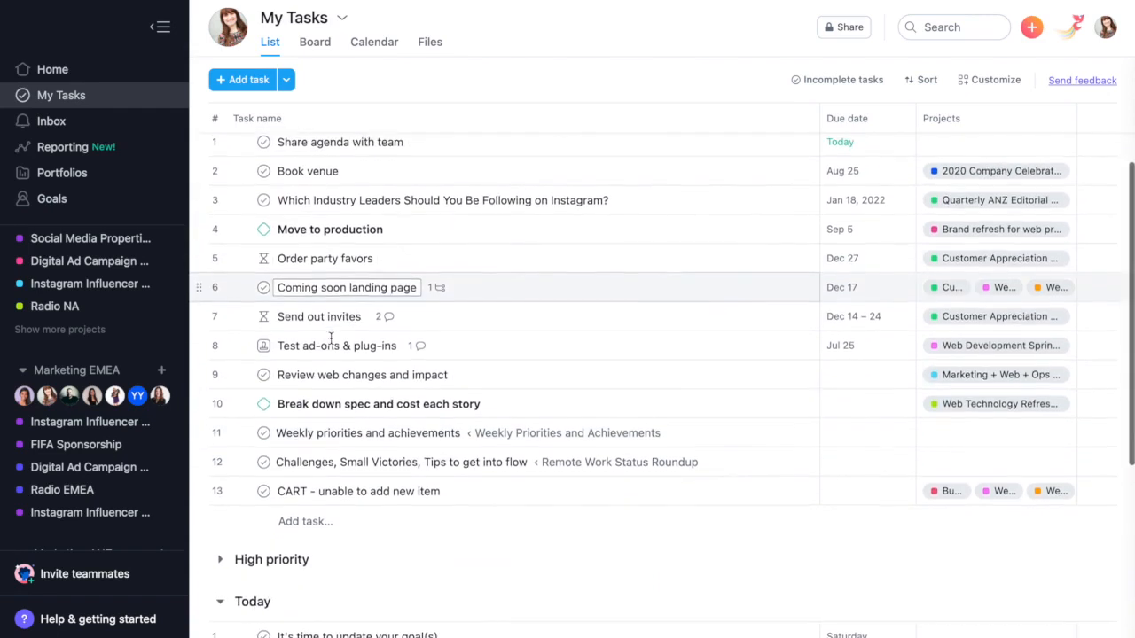
left_click(252, 361)
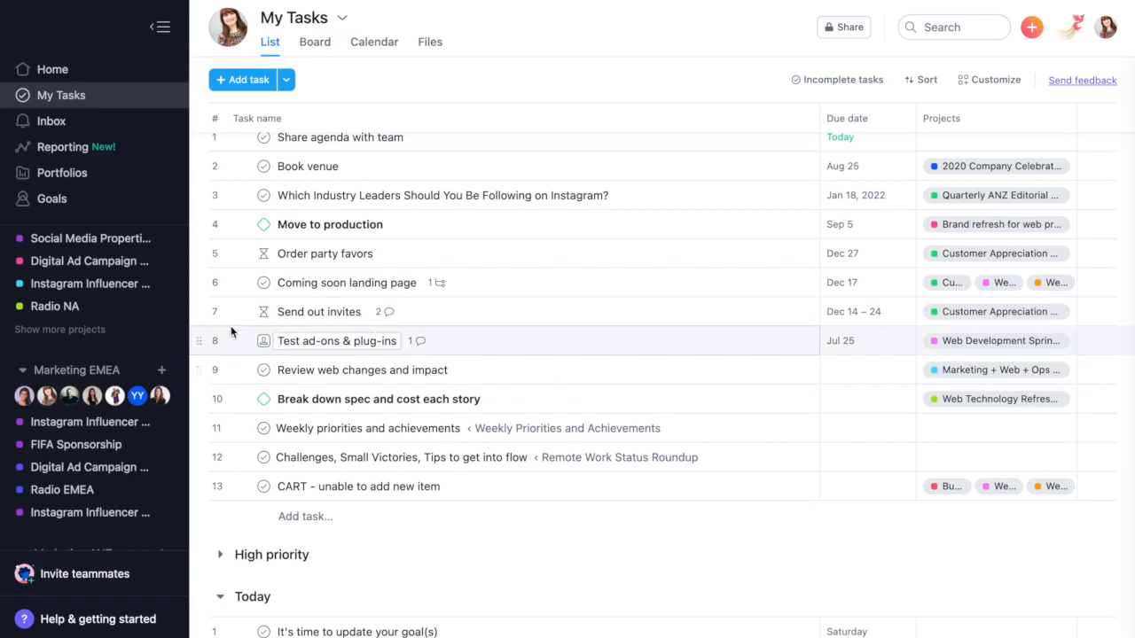
scroll(213, 292, "up", 1)
left_click_drag(202, 183, 330, 537)
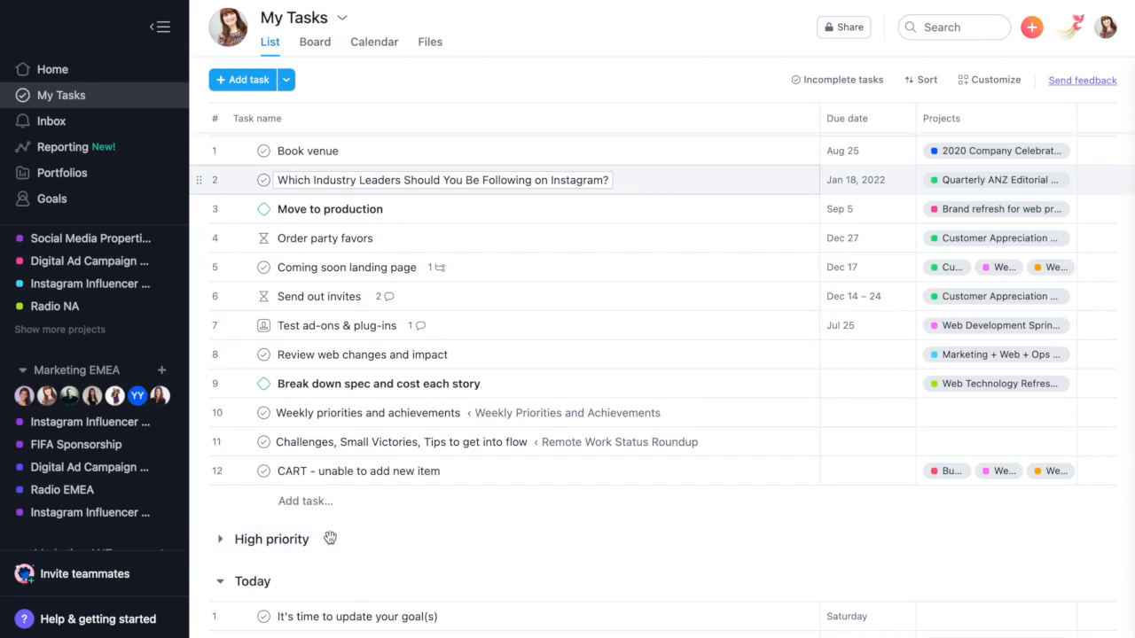
scroll(217, 186, "up", 1)
left_click_drag(202, 189, 372, 503)
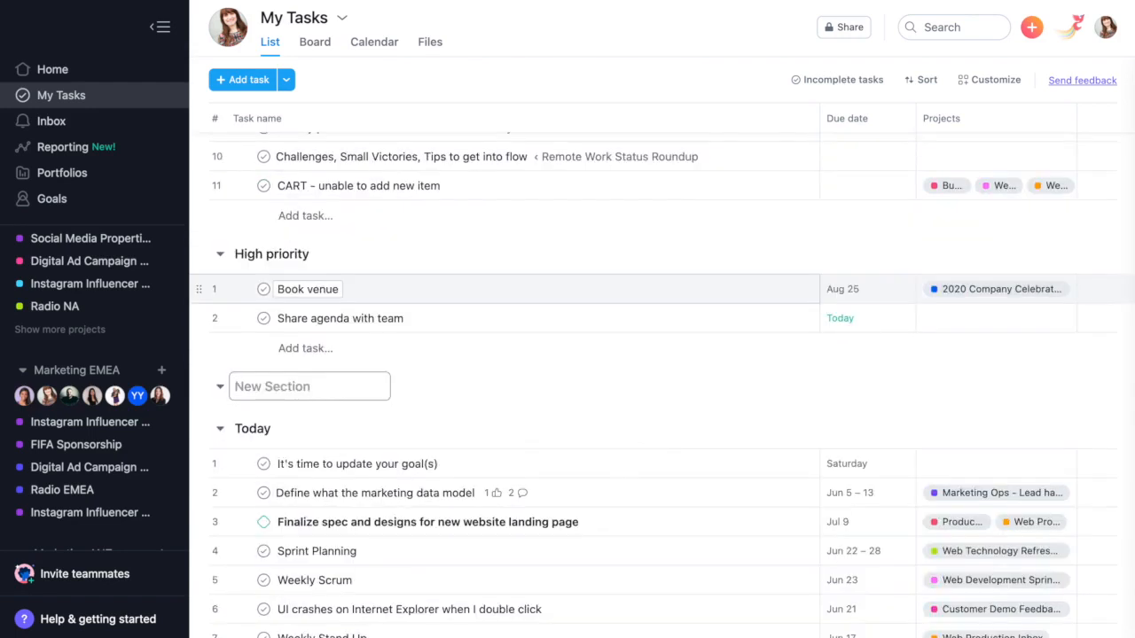
- Name the new section below High priority Med Priority and move Order party favors into it
type("Med Priority")
scroll(346, 283, "up", 5)
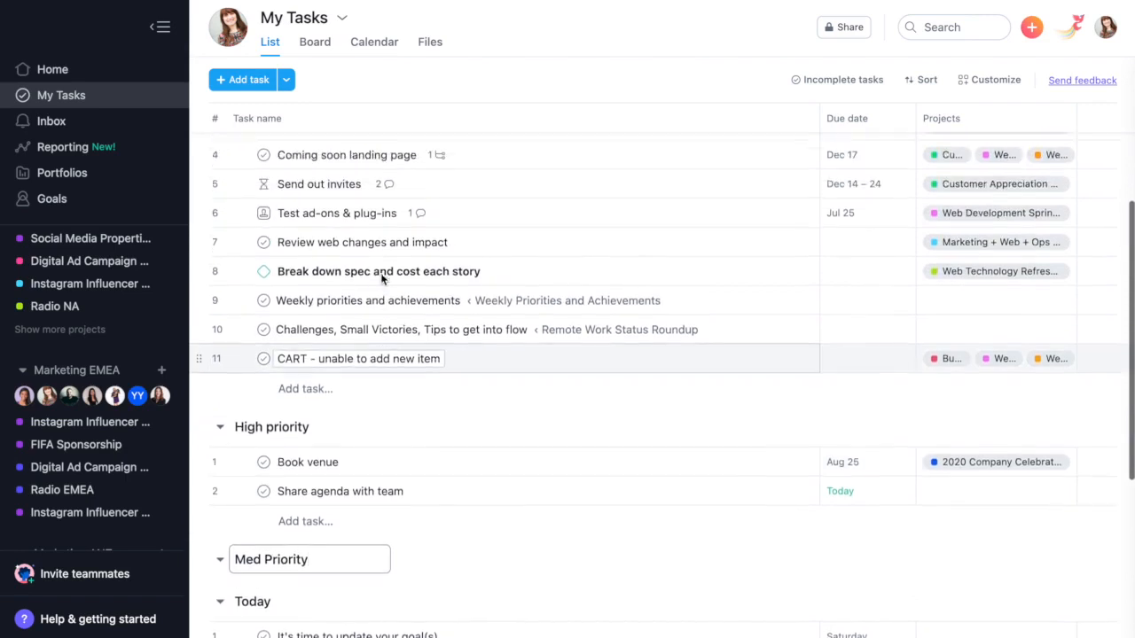
scroll(383, 280, "down", 2)
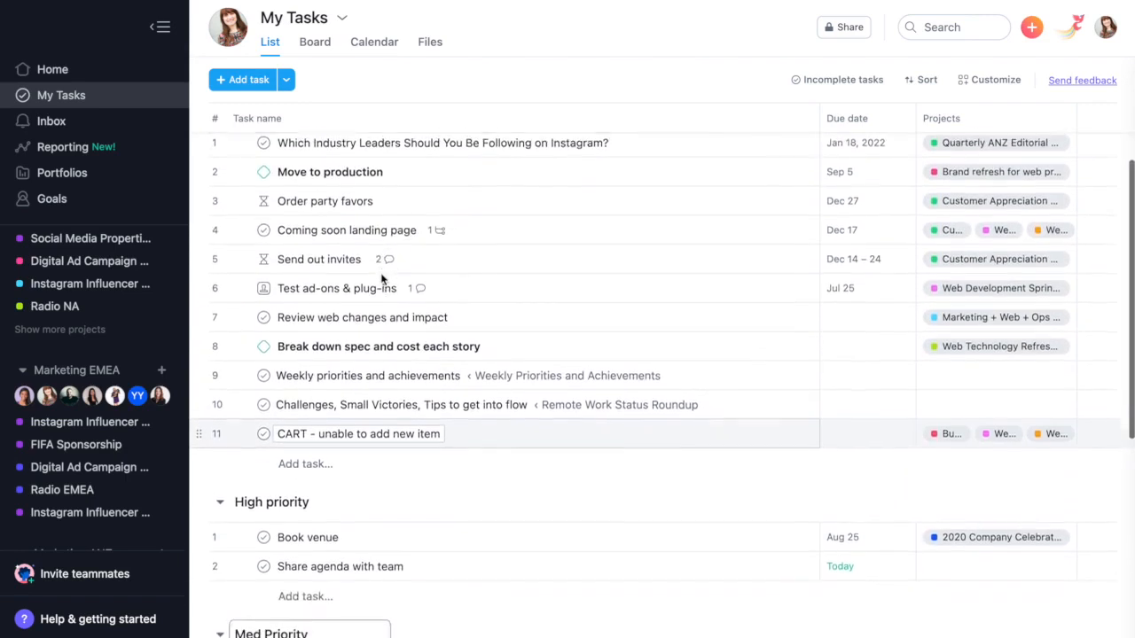
left_click_drag(196, 174, 353, 528)
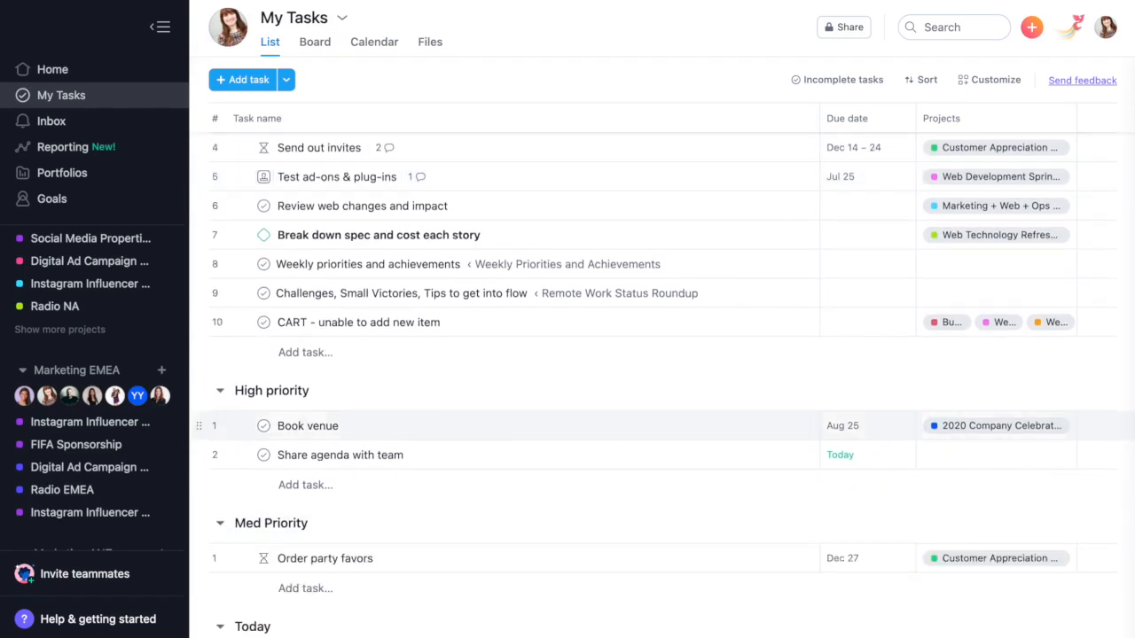
scroll(648, 277, "up", 2)
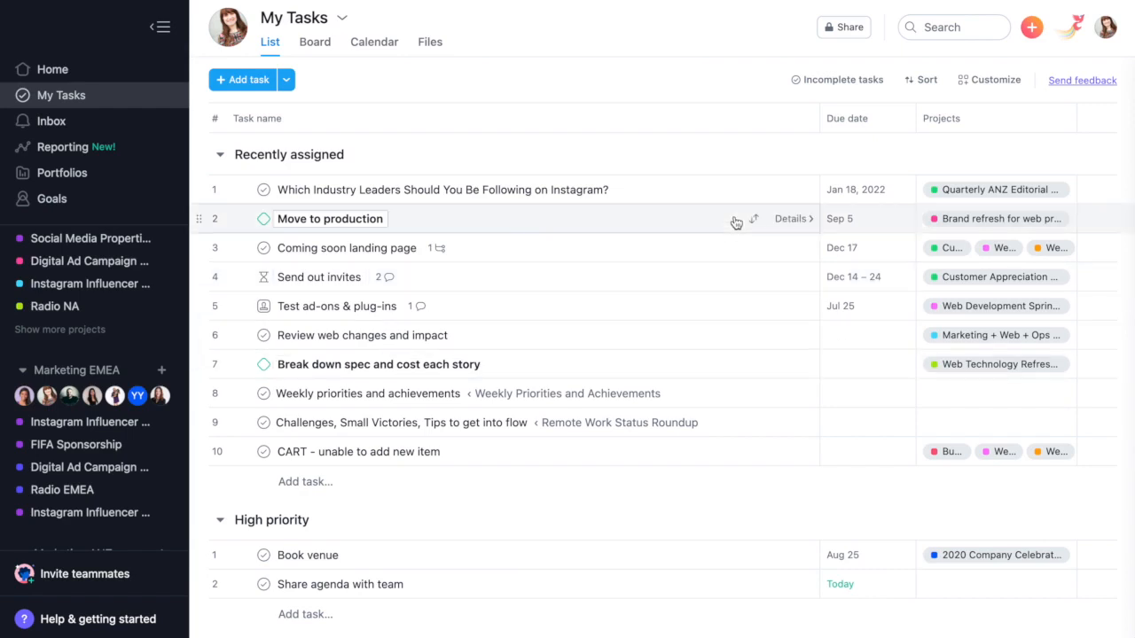
- Start a My Tasks rule that moves tasks to a section when the due date approaches, triggered 1 day before
left_click(997, 81)
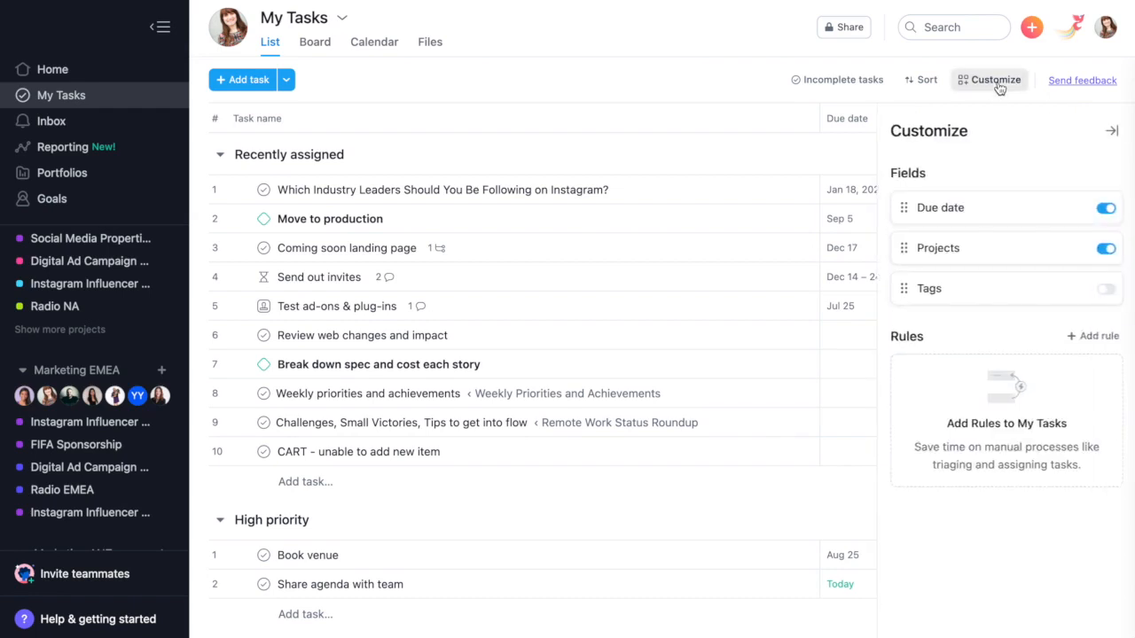
left_click(1096, 342)
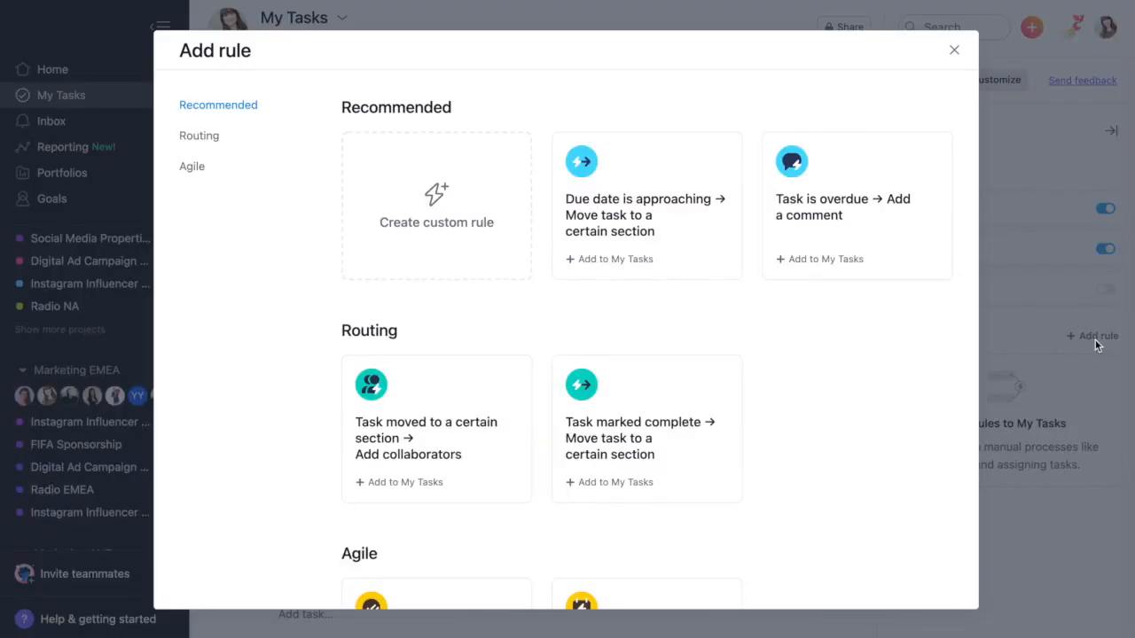
left_click(616, 235)
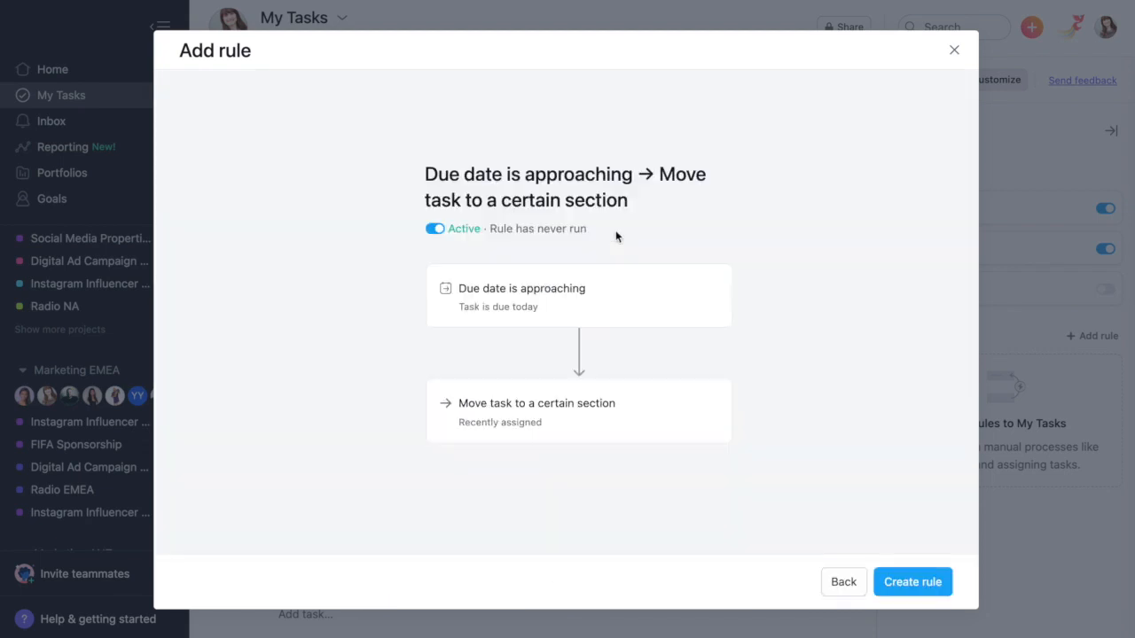
left_click(539, 311)
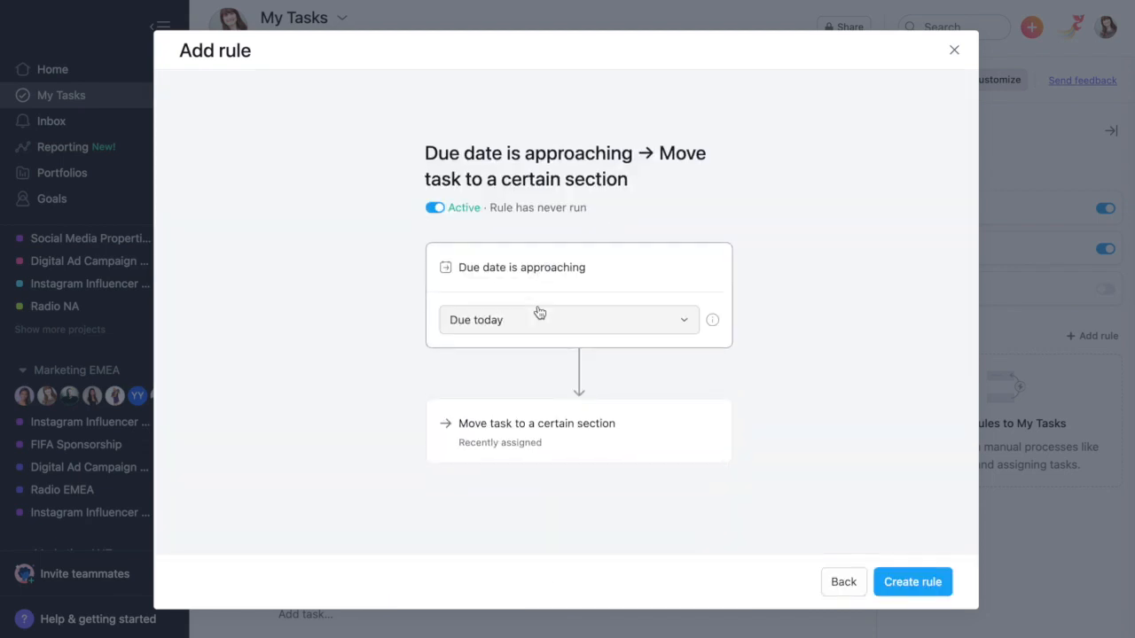
left_click(535, 320)
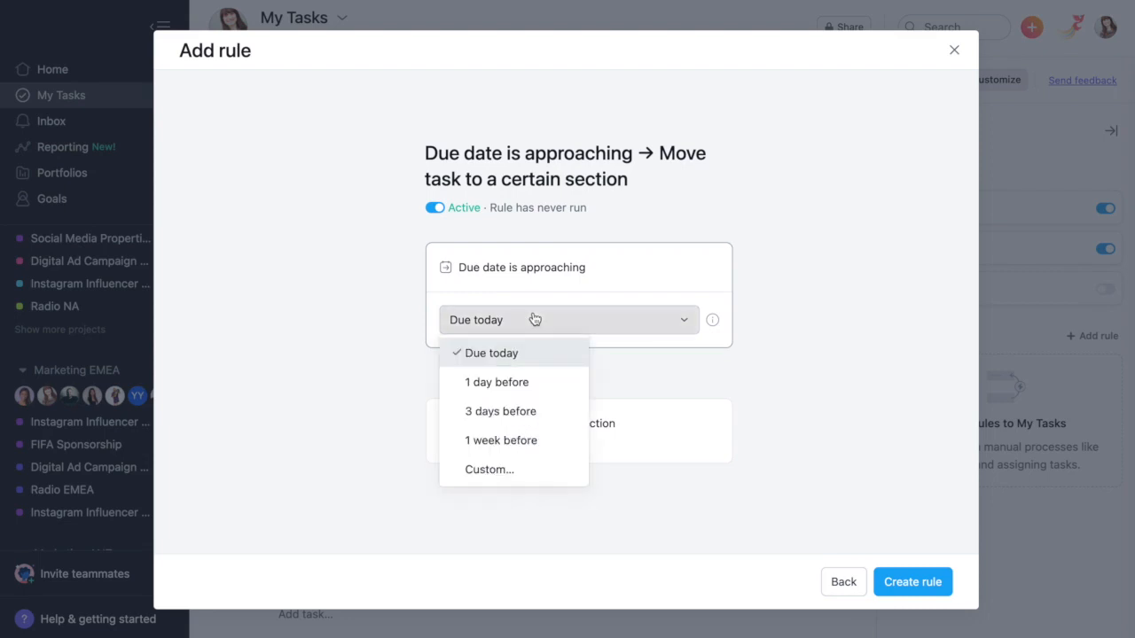
left_click(535, 386)
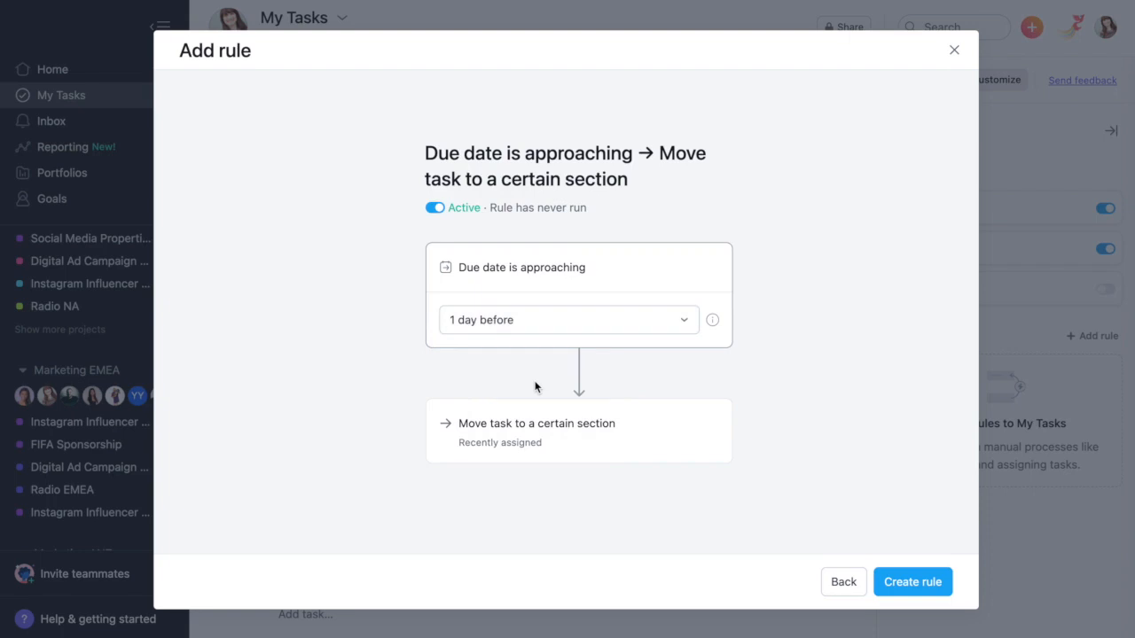
- Set High priority as the rule's destination section and create the rule
left_click(531, 434)
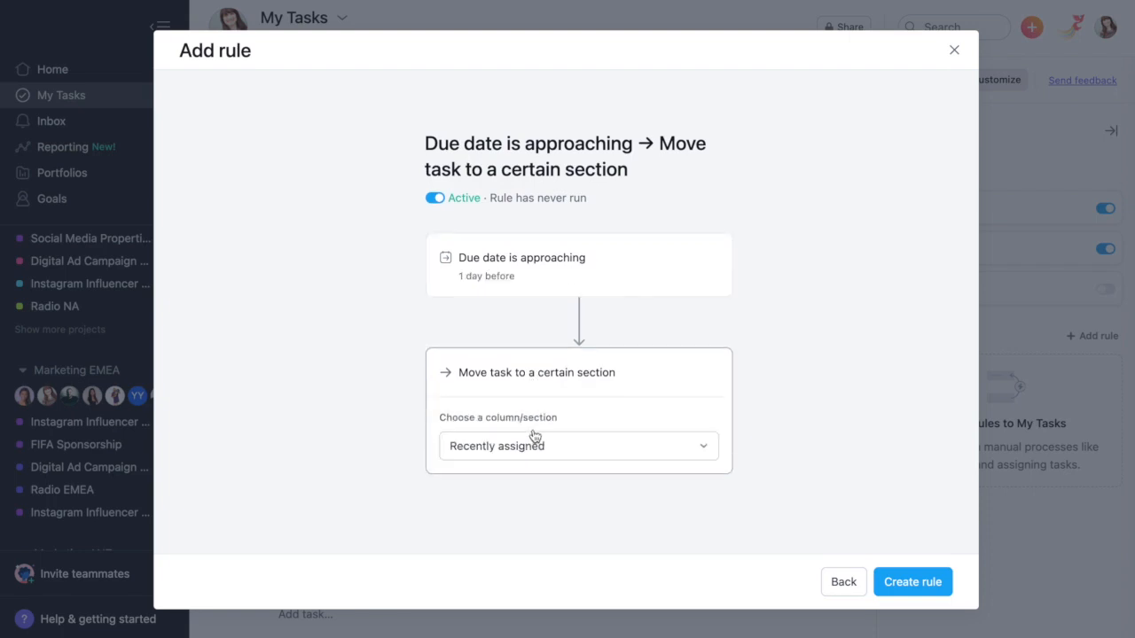
left_click(541, 446)
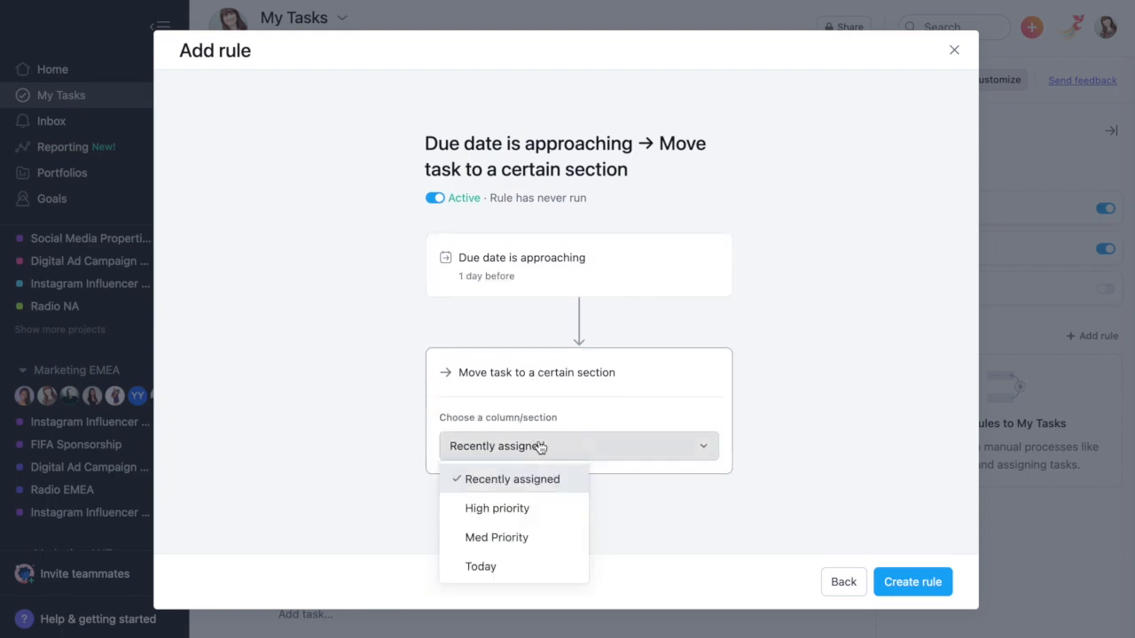
left_click(540, 508)
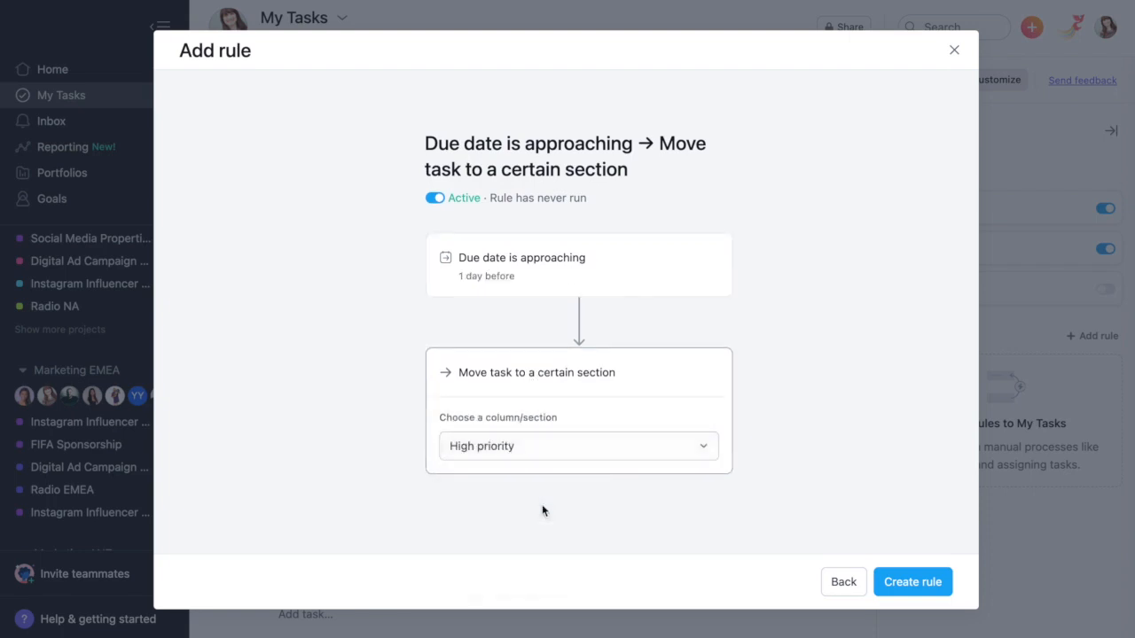
left_click(941, 594)
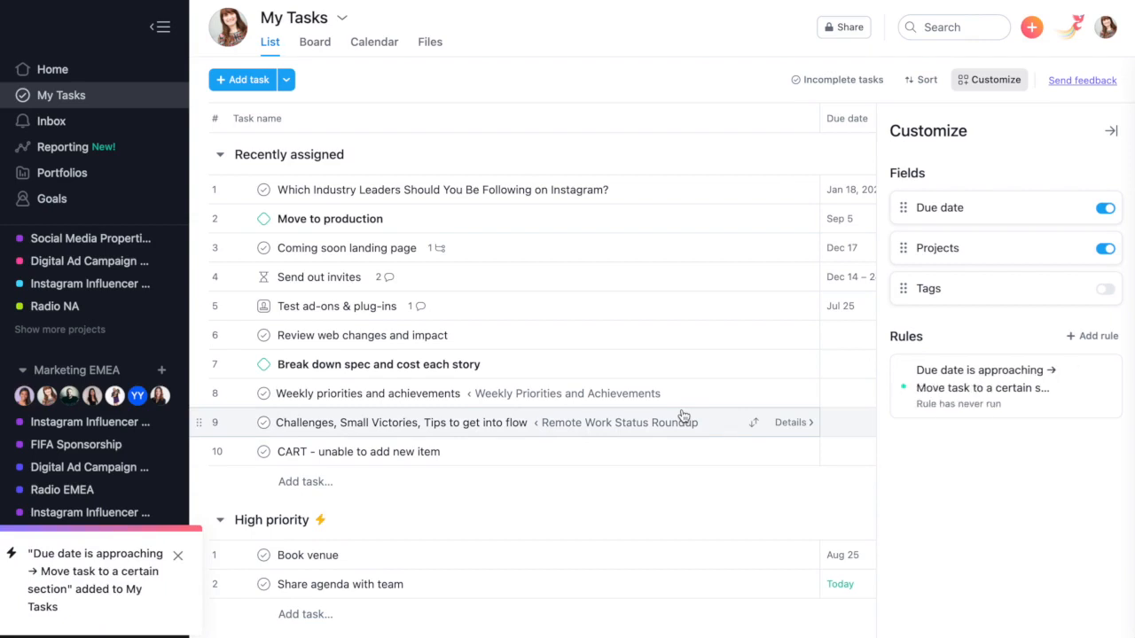
- Collapse the Today and Med Priority sections in the My Tasks list
scroll(539, 403, "down", 1)
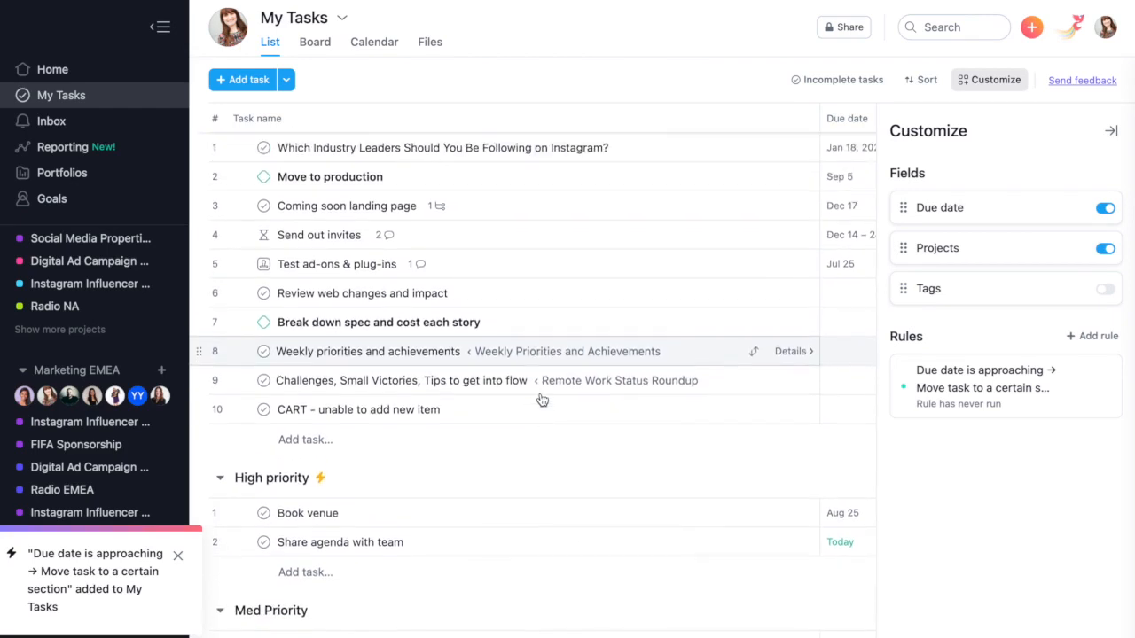
scroll(541, 401, "down", 3)
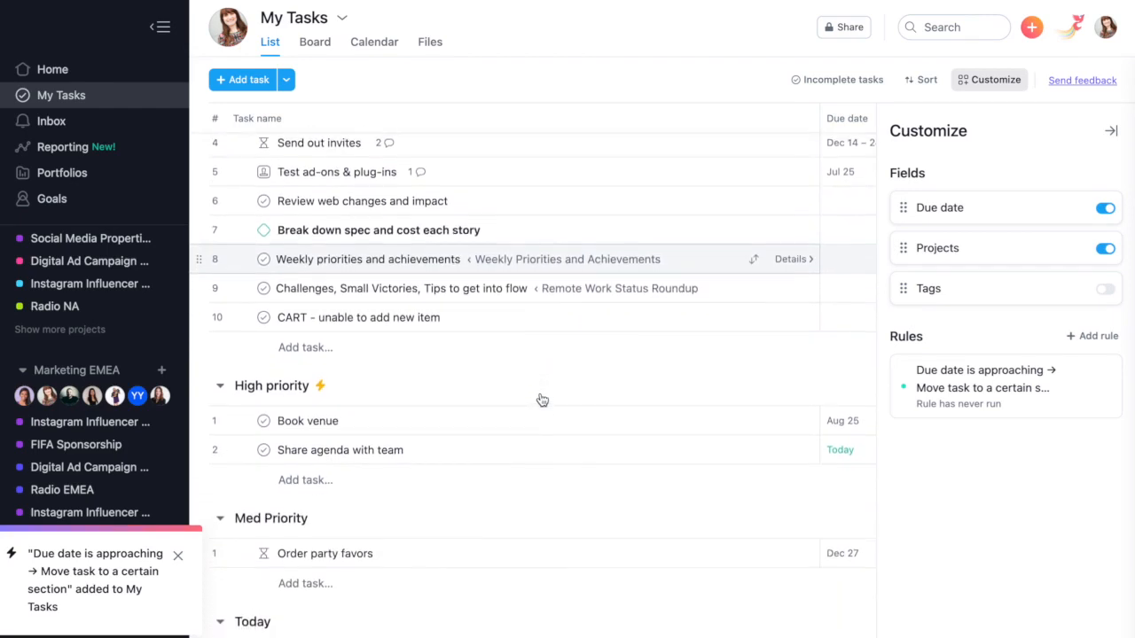
scroll(467, 424, "down", 3)
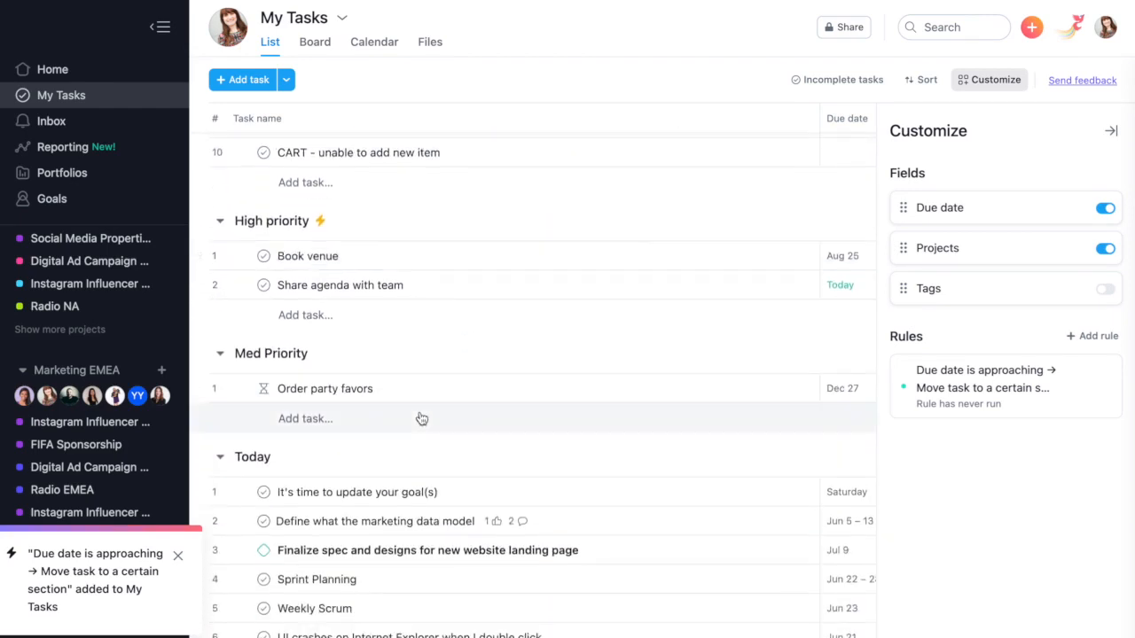
left_click(219, 458)
left_click(220, 478)
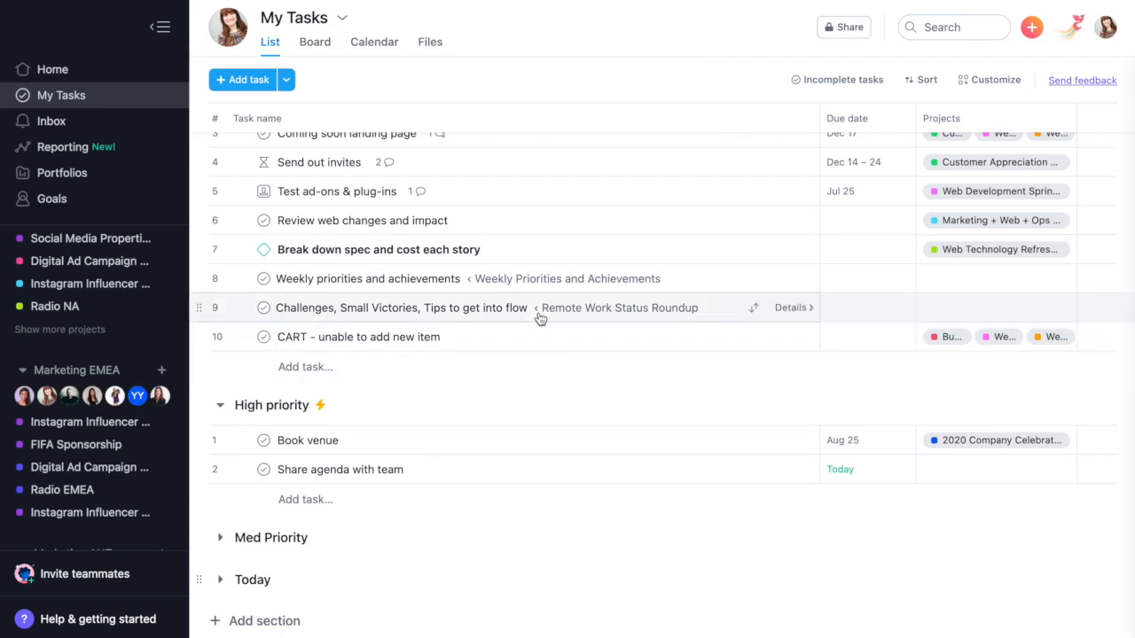
- View My Tasks as a board and as a calendar, and return to the list view
scroll(539, 314, "up", 2)
scroll(540, 319, "up", 1)
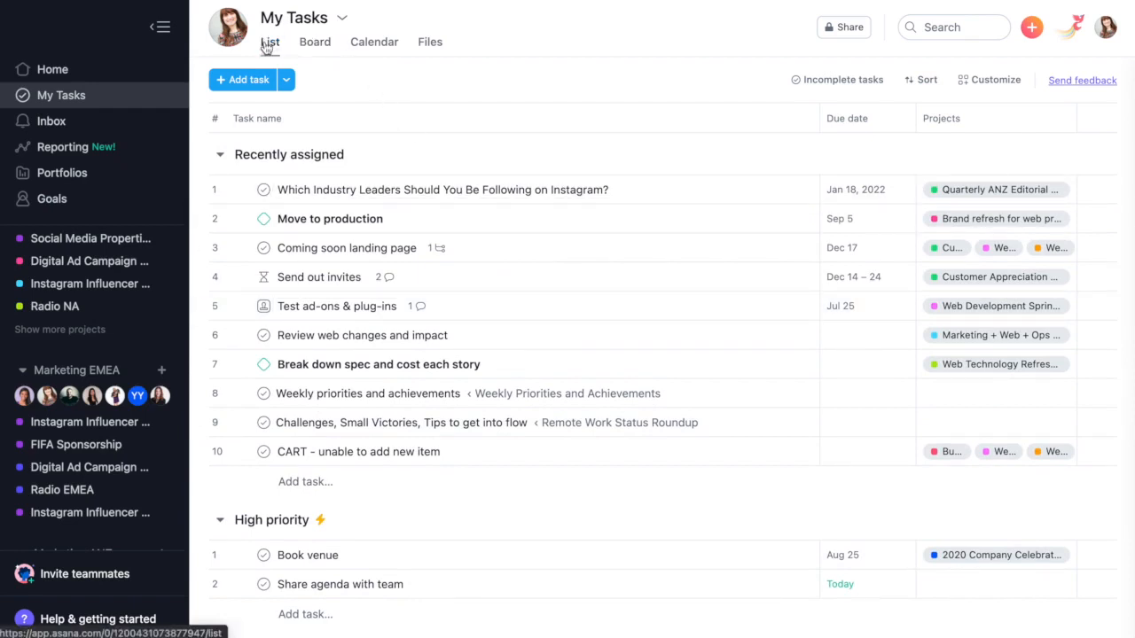
left_click(316, 44)
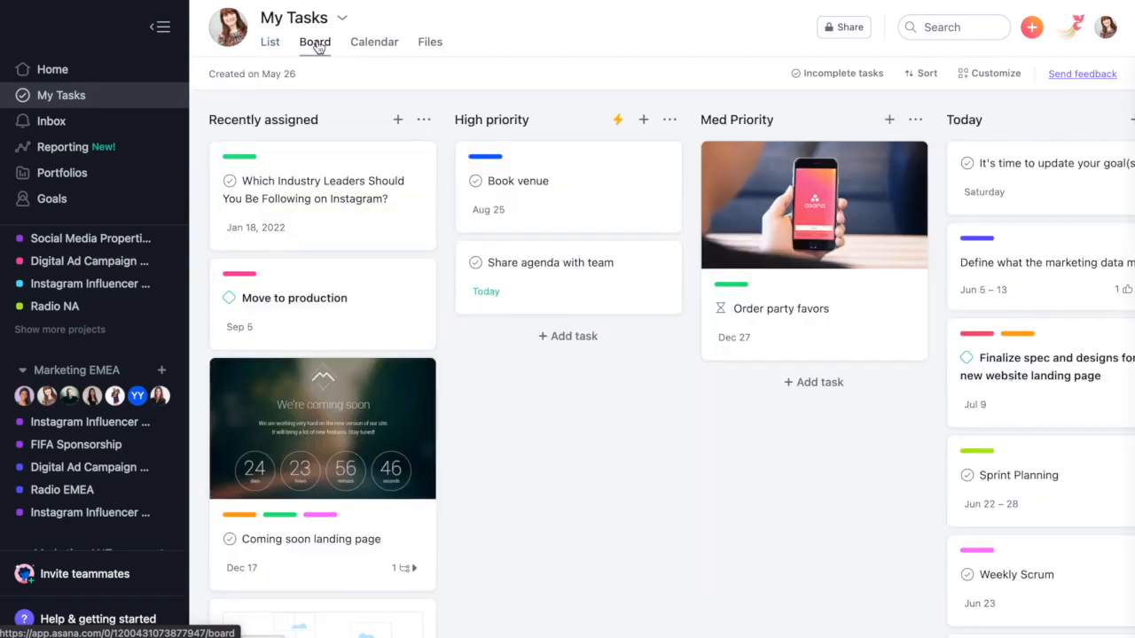
left_click(371, 55)
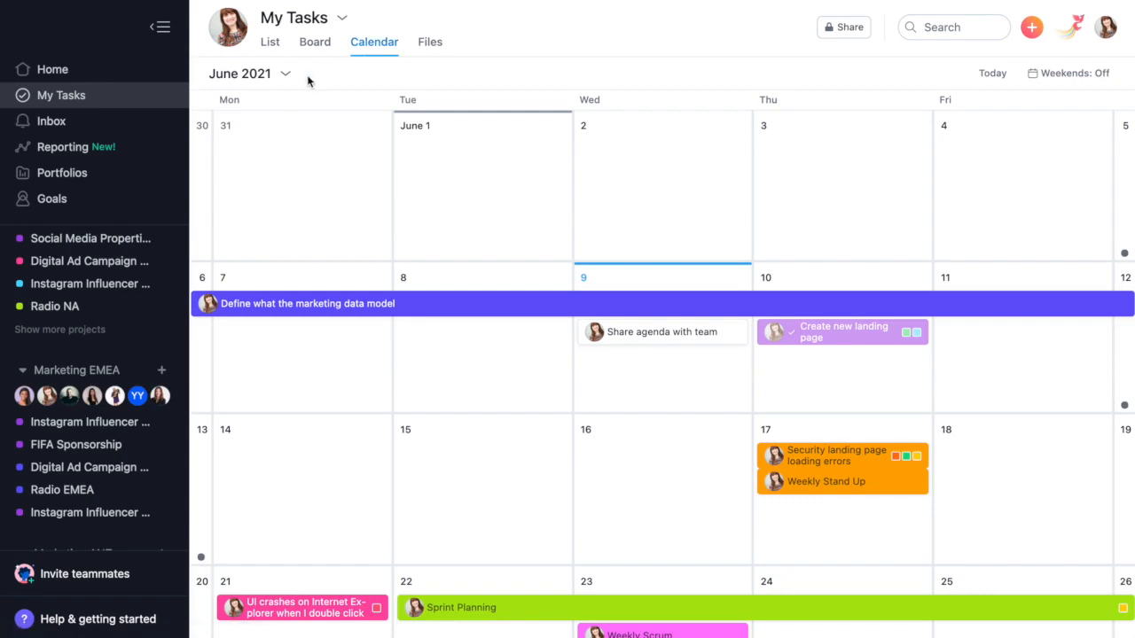
left_click(271, 43)
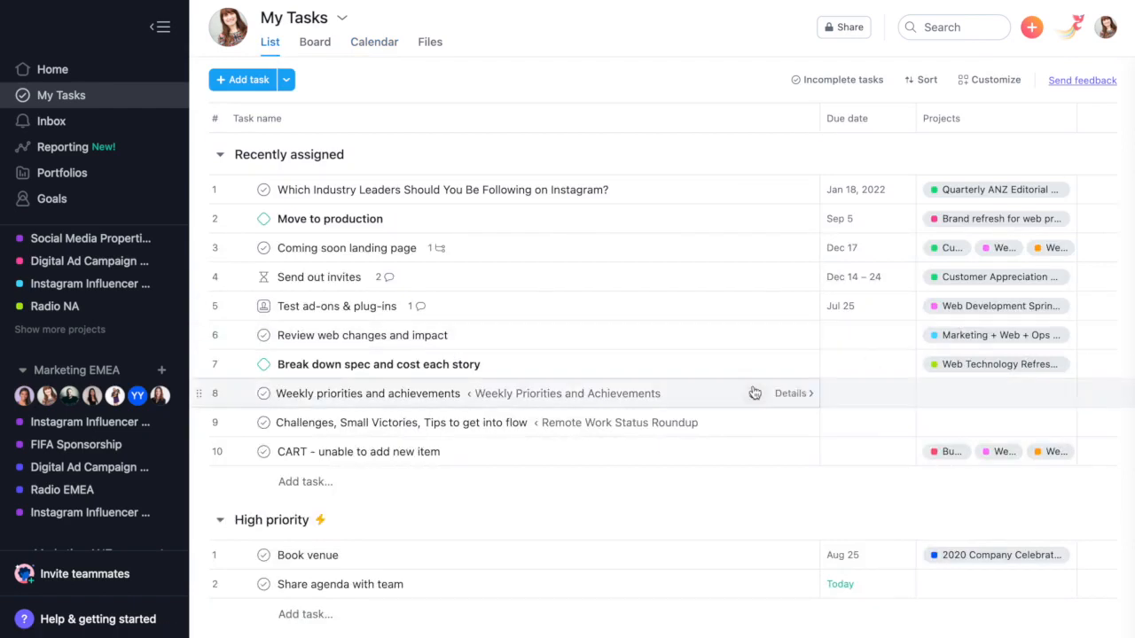
- Open the Book venue task in the High priority section and mark it complete
scroll(545, 372, "down", 2)
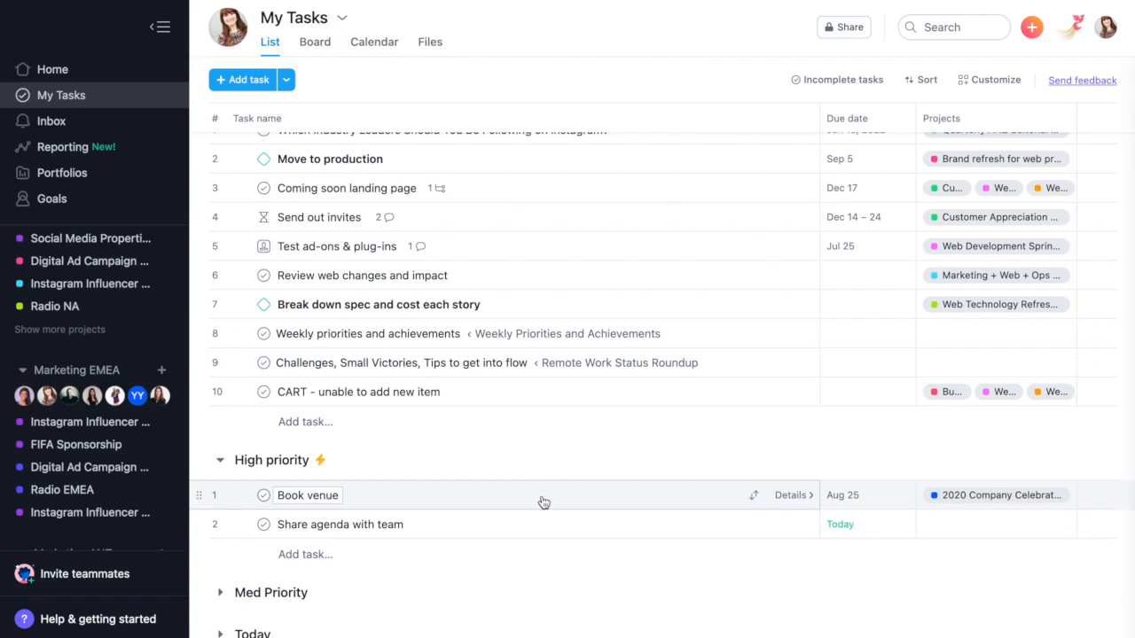
left_click(543, 503)
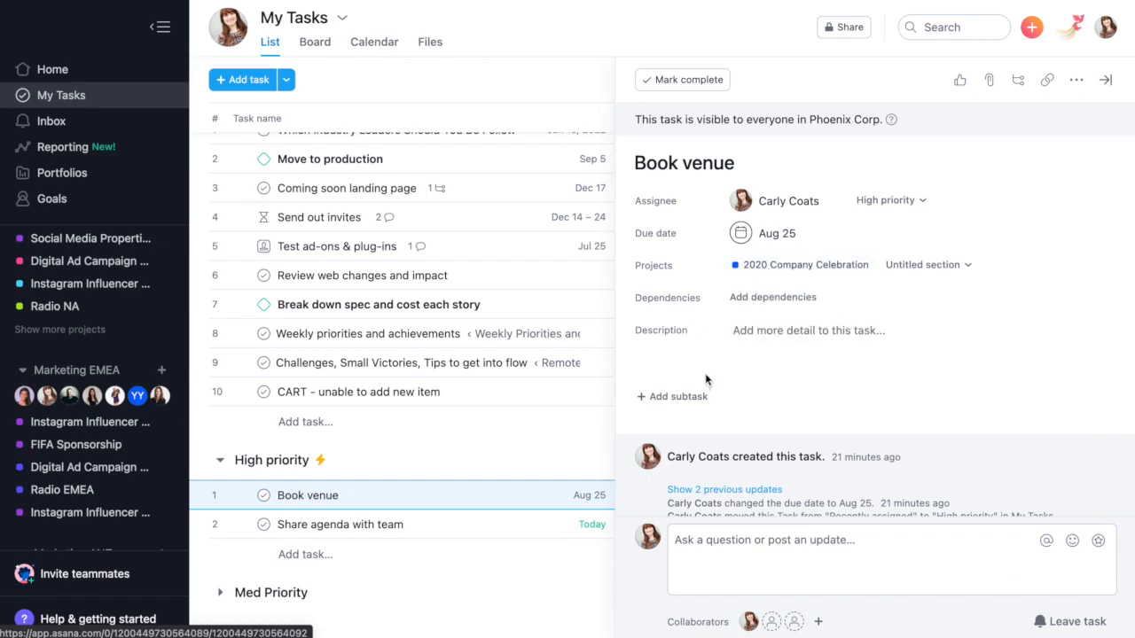
left_click(689, 81)
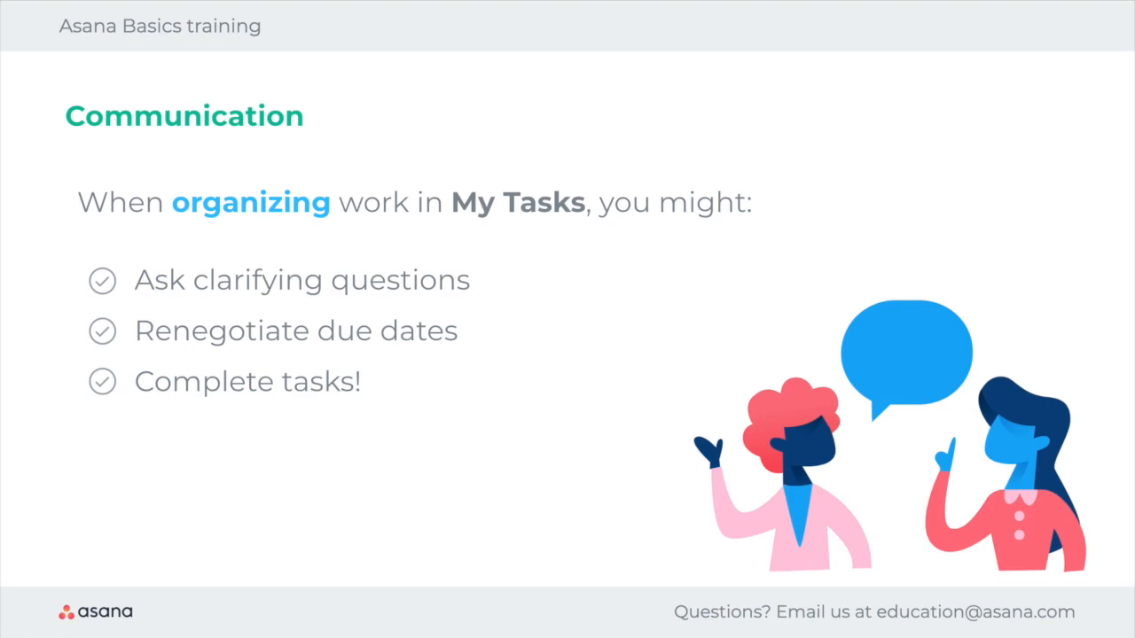
key("Right")
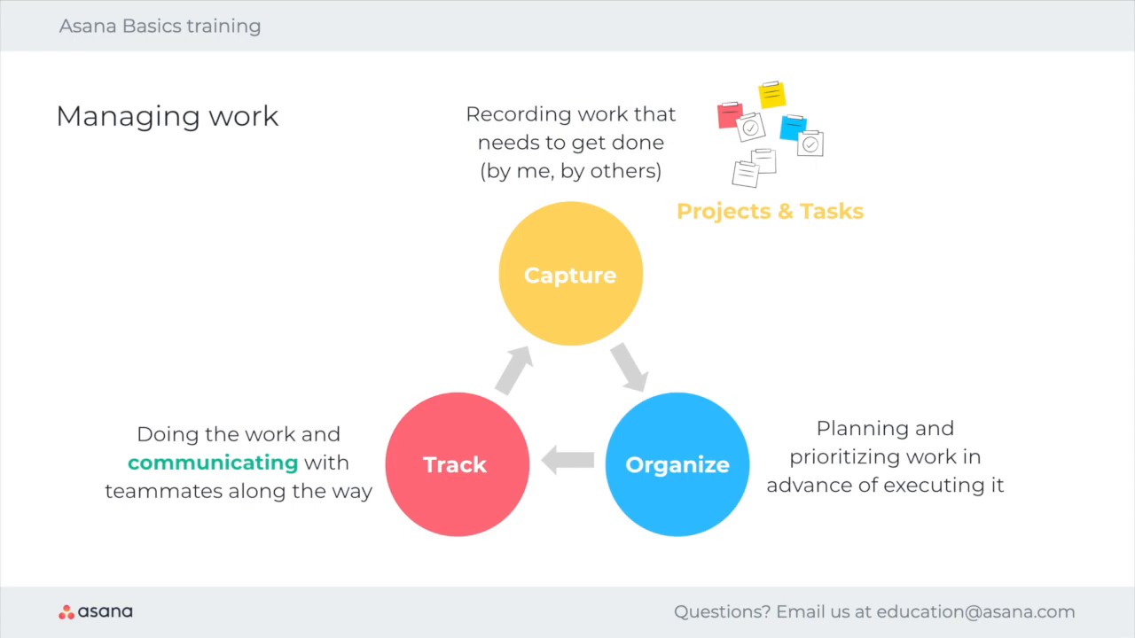
key("Right")
key("Right")
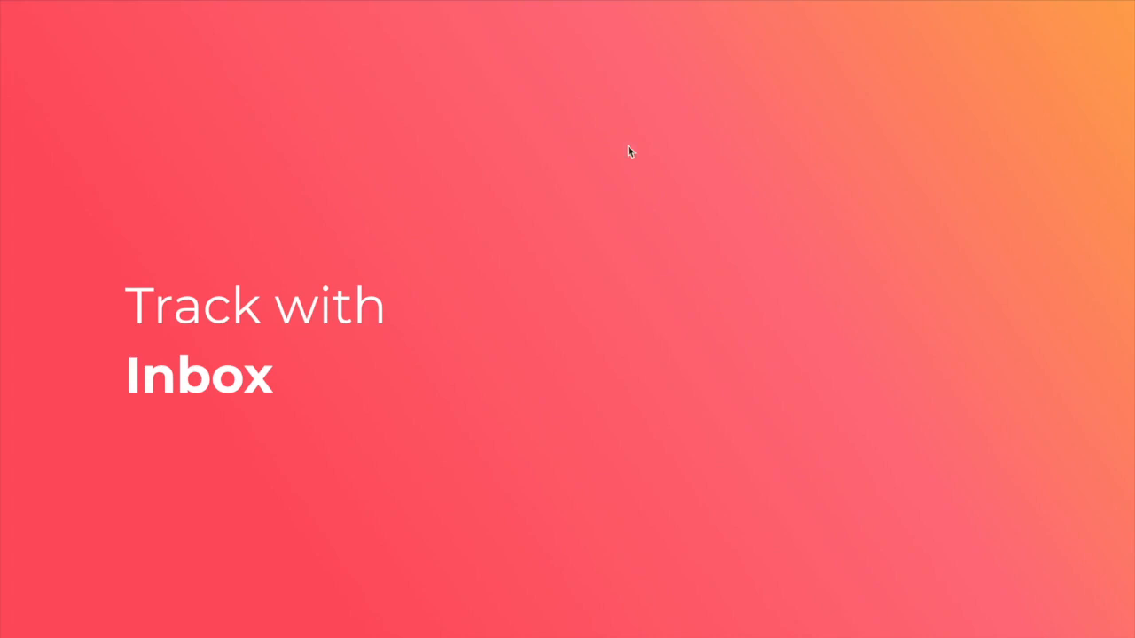
key("Right")
key("Right")
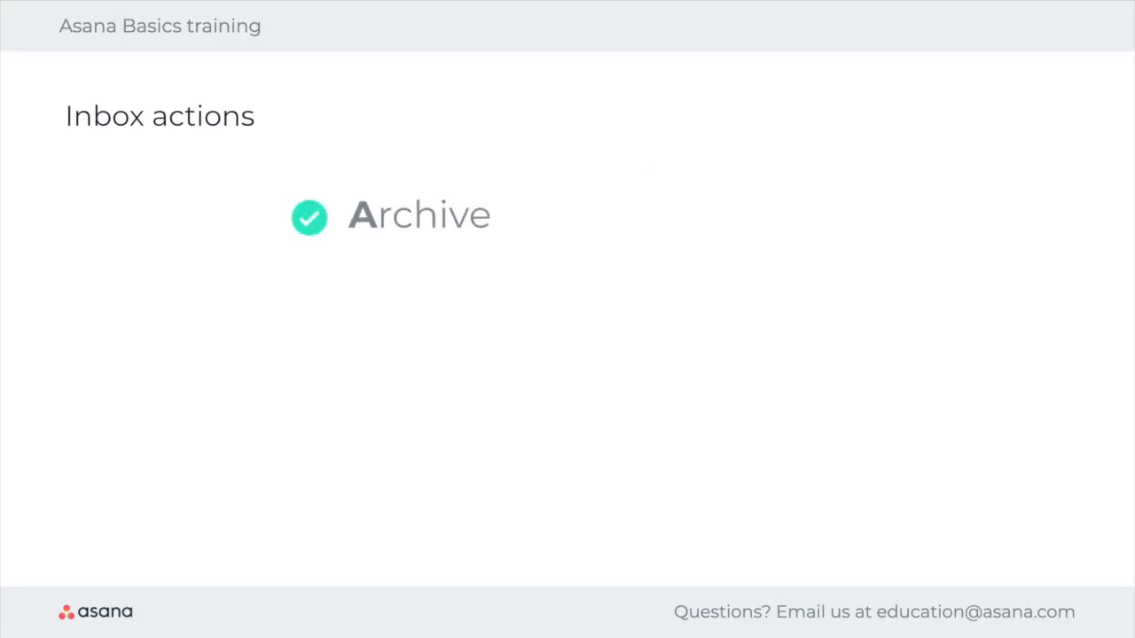
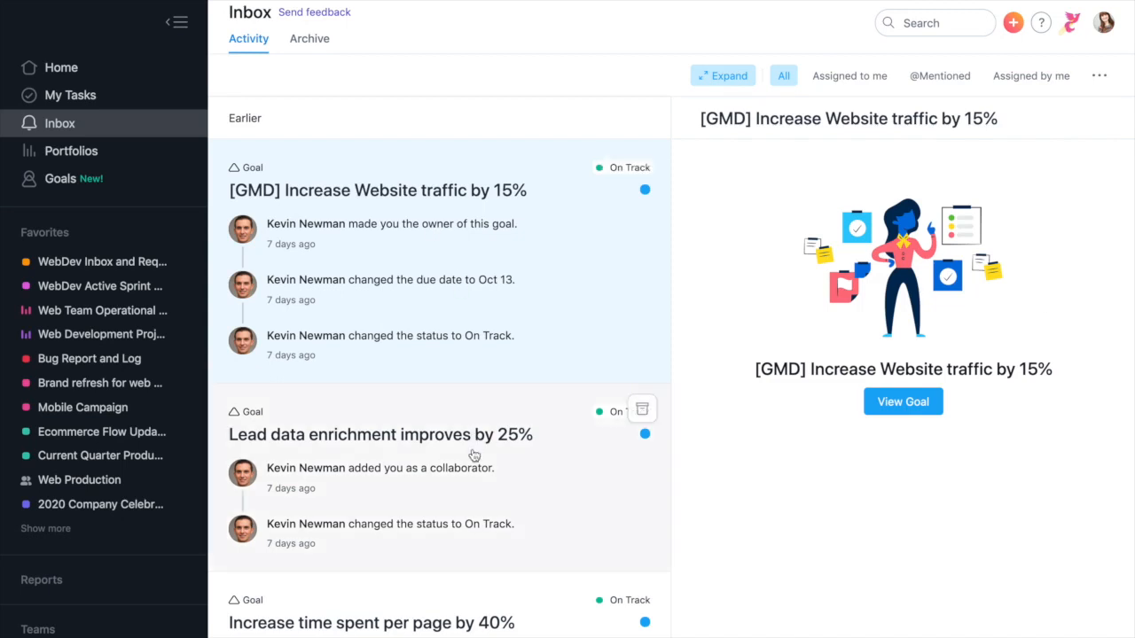
- View the Inbox notifications for the Lead data enrichment goal, the Monthly Creative Production Update and the [Case Study] European data center task
left_click(476, 482)
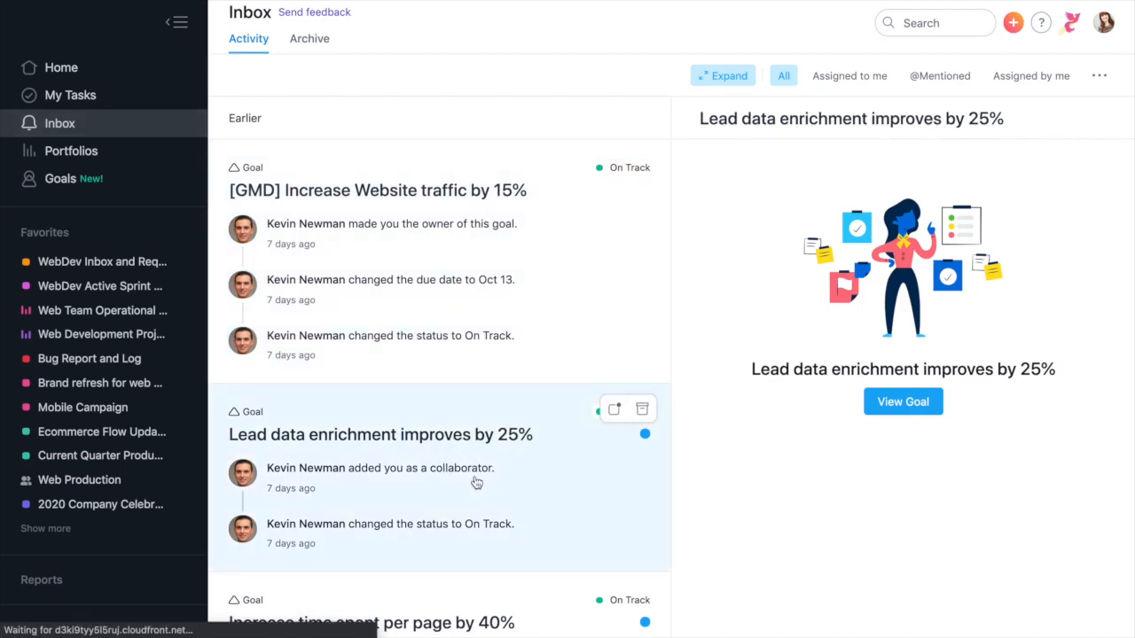
scroll(422, 355, "down", 5)
scroll(422, 354, "down", 3)
left_click(480, 289)
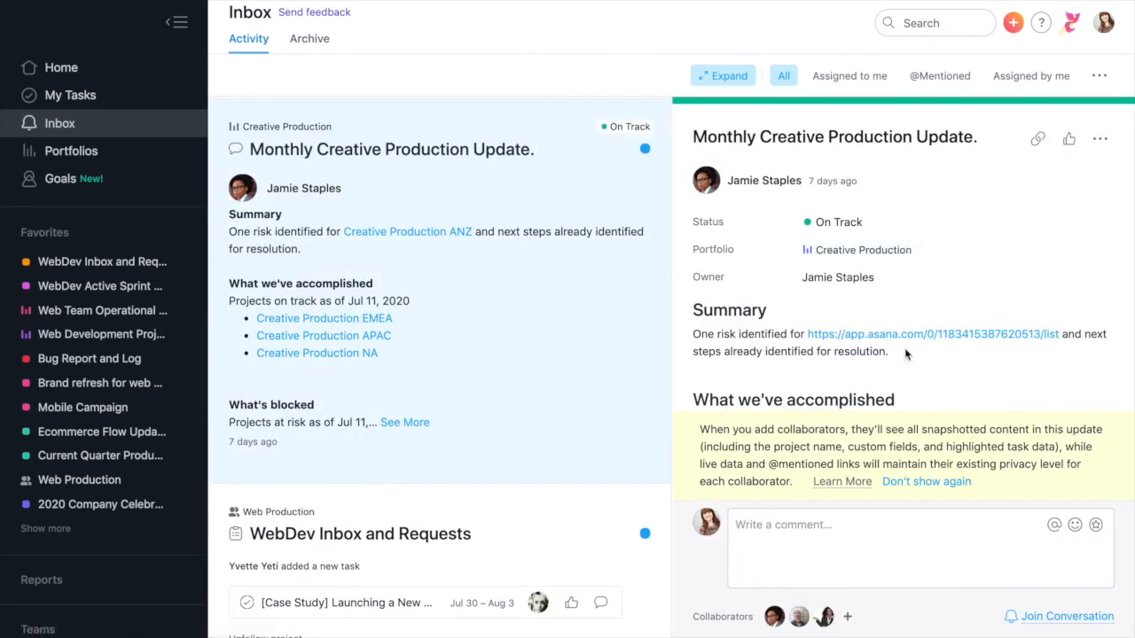
scroll(898, 344, "down", 3)
scroll(898, 344, "down", 3)
left_click(520, 499)
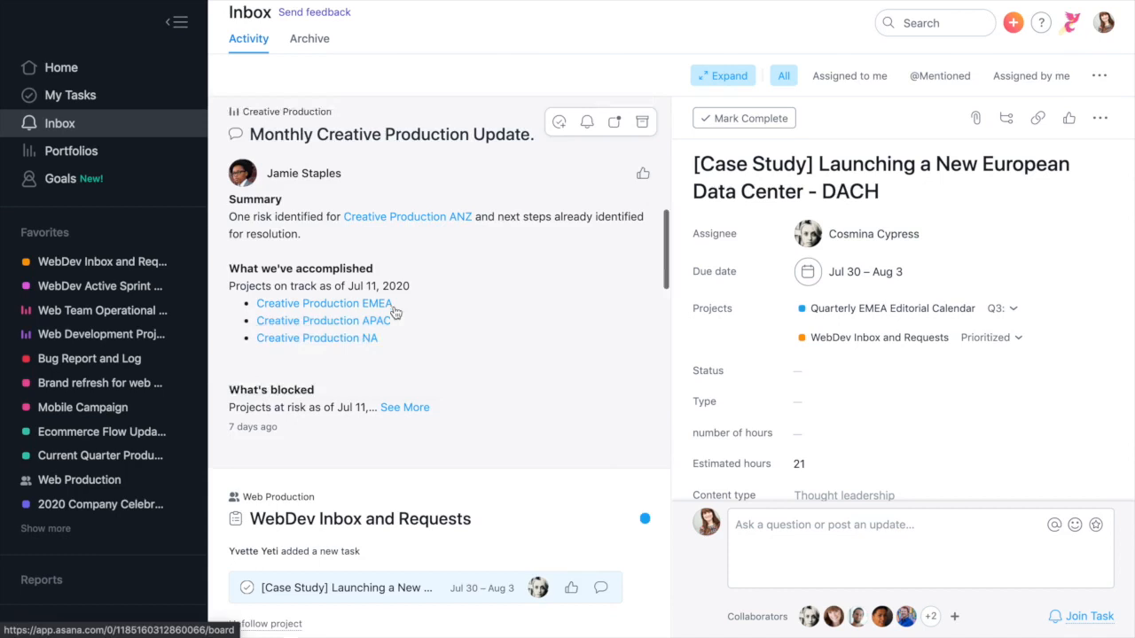
- Archive the Inbox notification for the [GMD] Increase Website traffic by 15% goal
scroll(395, 313, "down", 5)
left_click(540, 287)
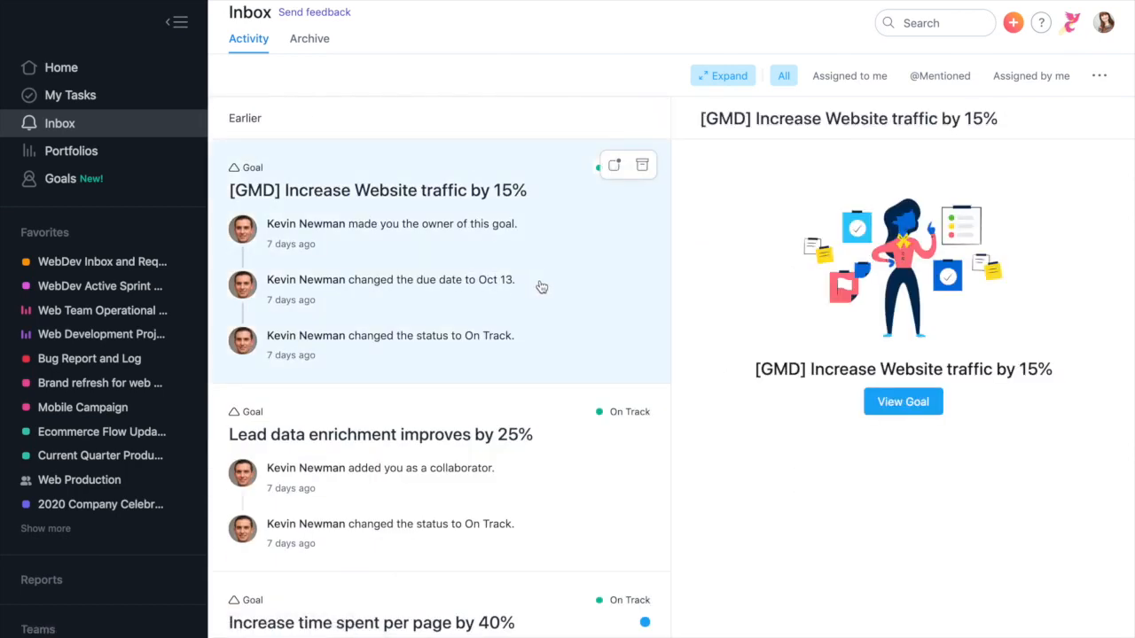
left_click(643, 167)
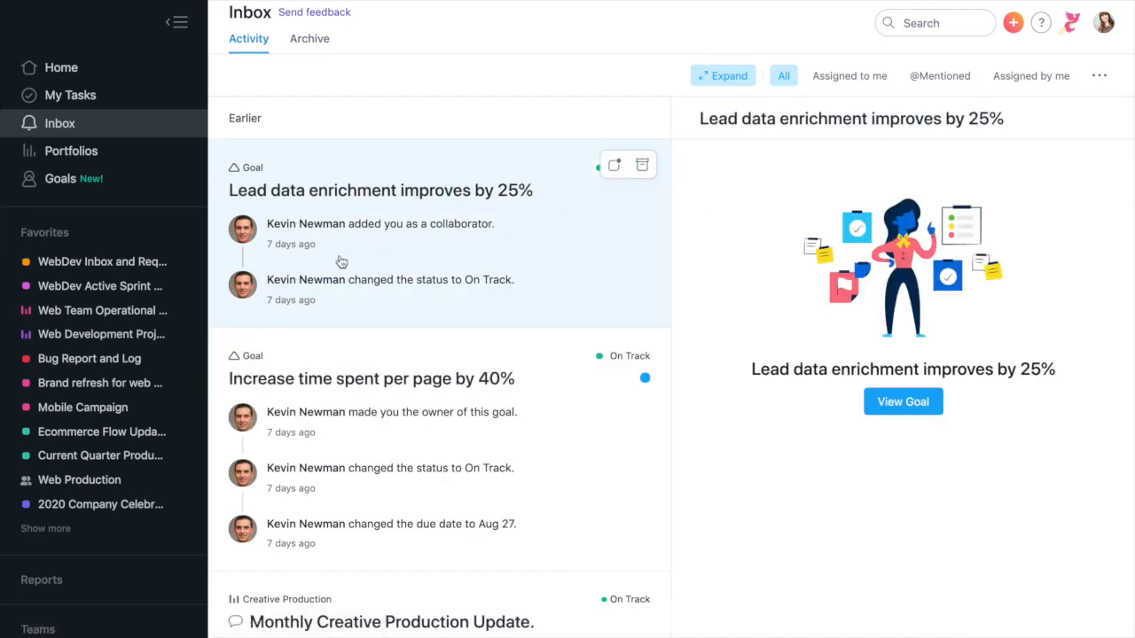
- Open the Move to production notification in the Inbox and examine the milestone's details and new activity
scroll(339, 261, "down", 2)
scroll(340, 261, "down", 5)
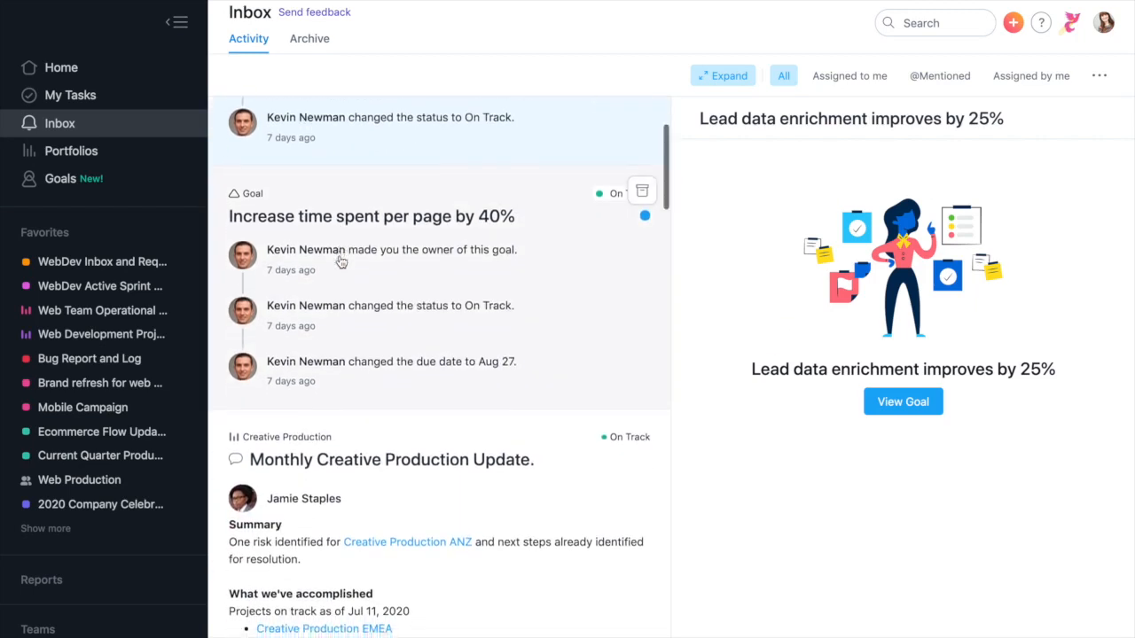
scroll(340, 260, "down", 6)
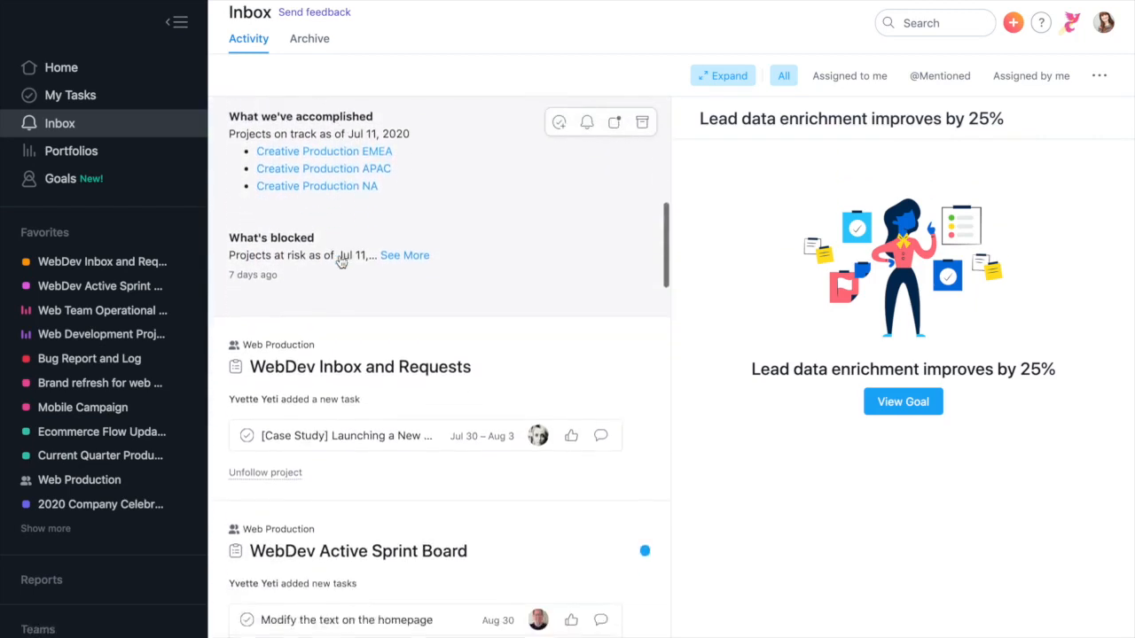
left_click(520, 405)
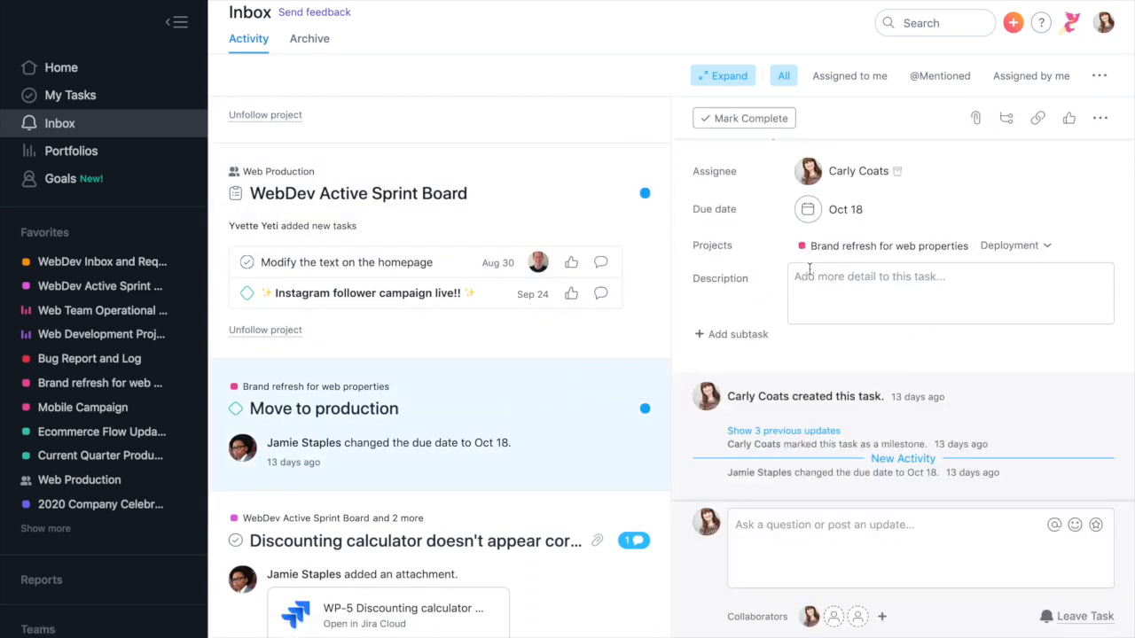
scroll(806, 266, "up", 1)
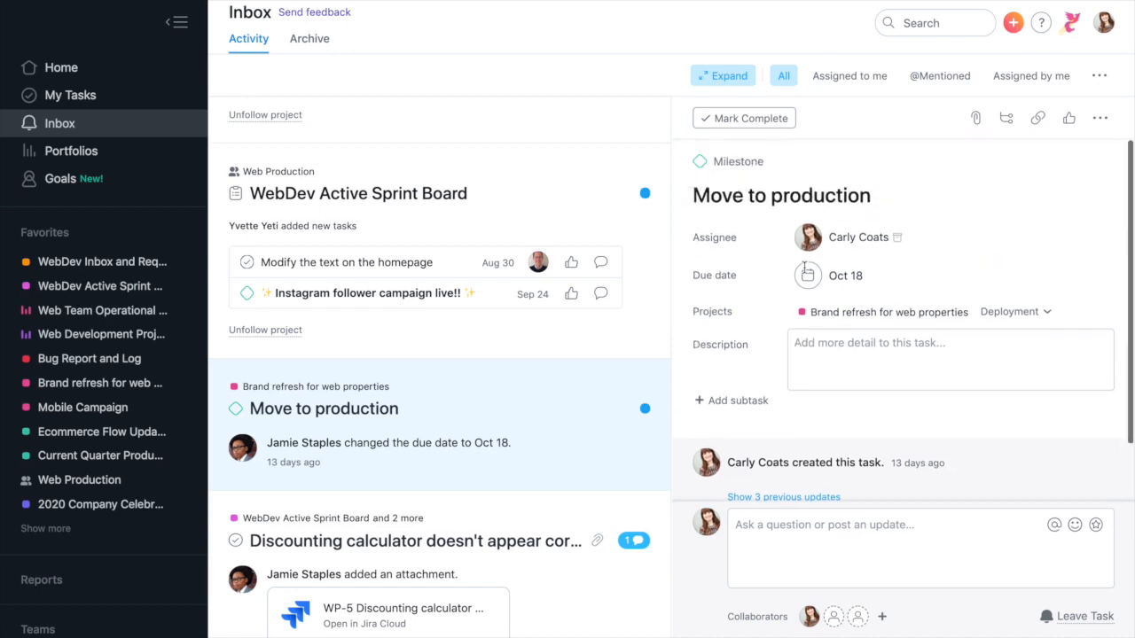
scroll(782, 355, "down", 1)
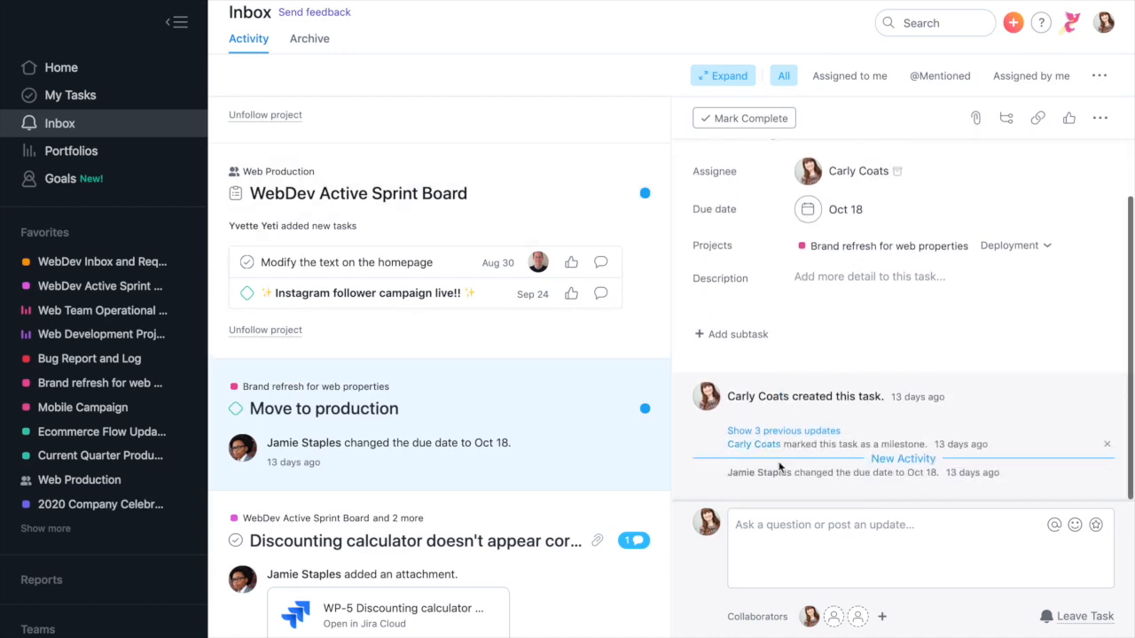
- Comment "Thanks for the update!" on the Move to production milestone and archive its Inbox notification
left_click(788, 550)
type("T")
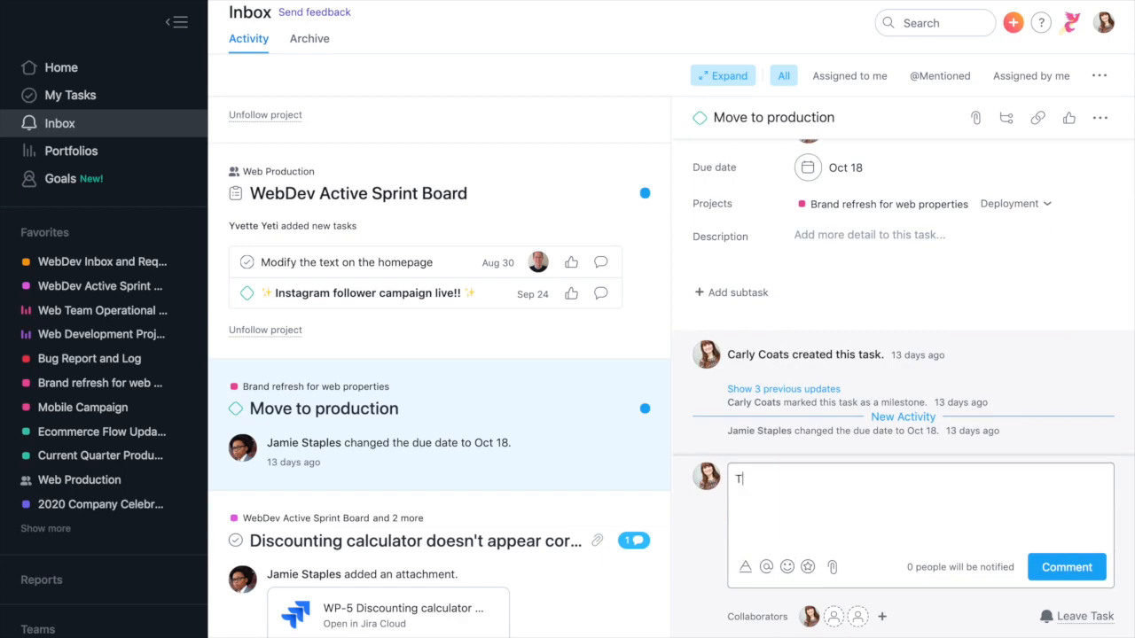
type("hanks for the update")
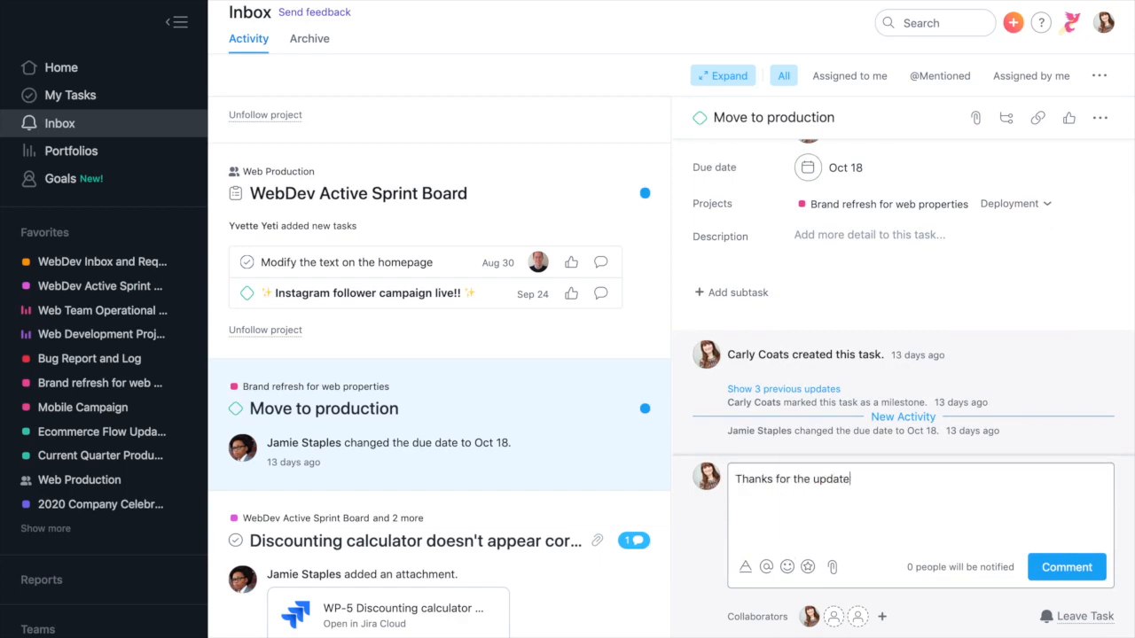
type("!")
left_click(1067, 567)
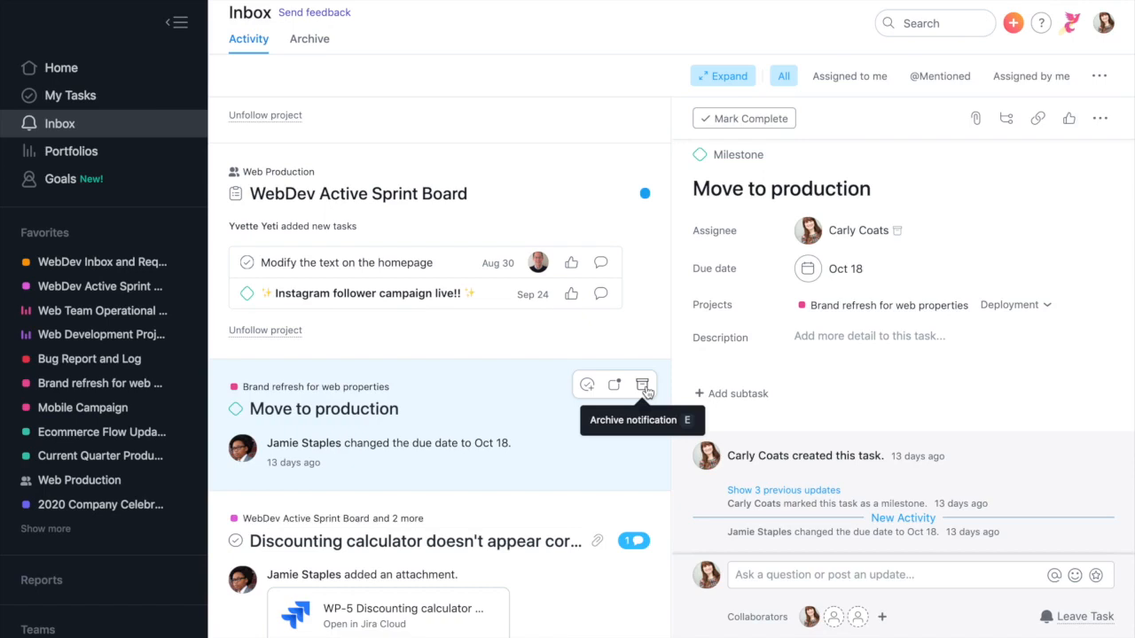
left_click(643, 385)
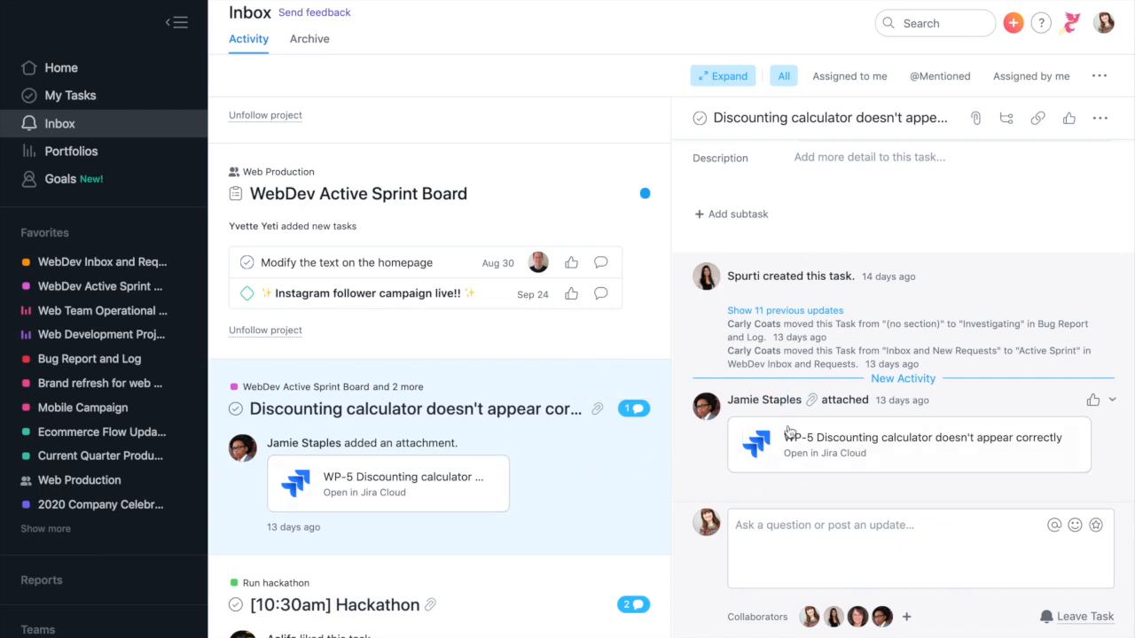
- Like the Jira attachment update on the Discounting calculator task and archive its Inbox notification
scroll(814, 495, "up", 3)
scroll(813, 495, "down", 2)
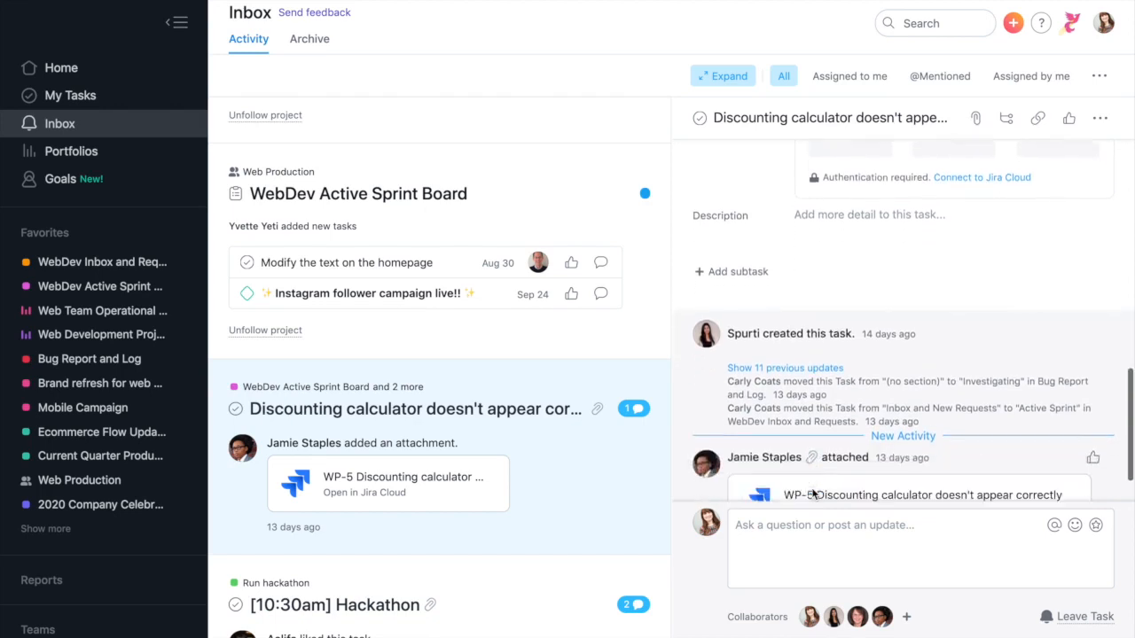
scroll(814, 494, "up", 2)
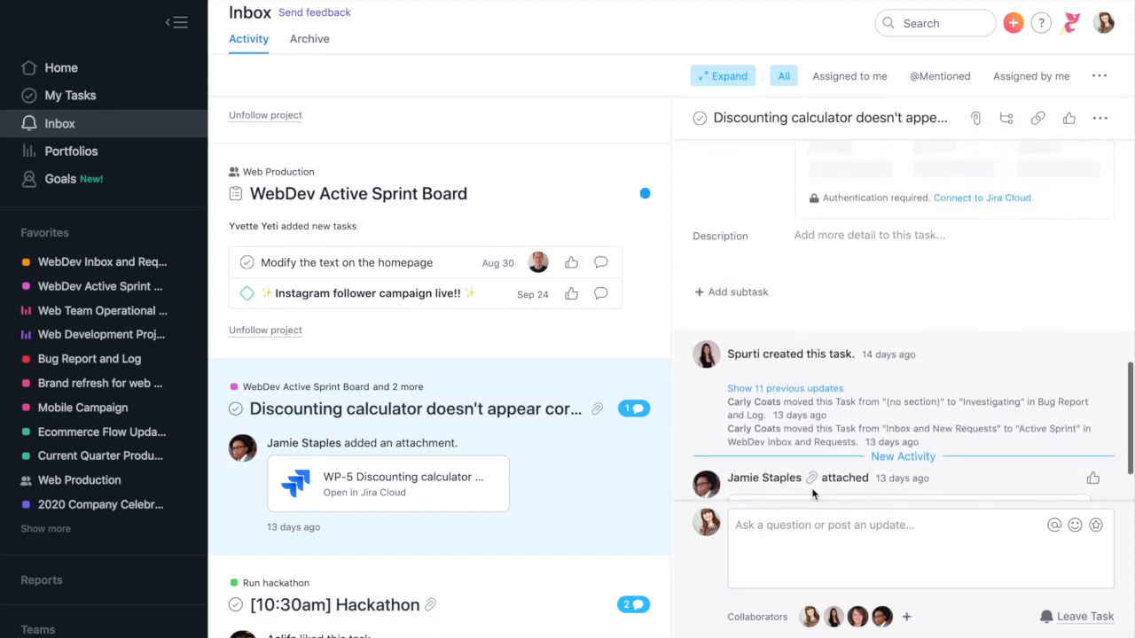
left_click(644, 447)
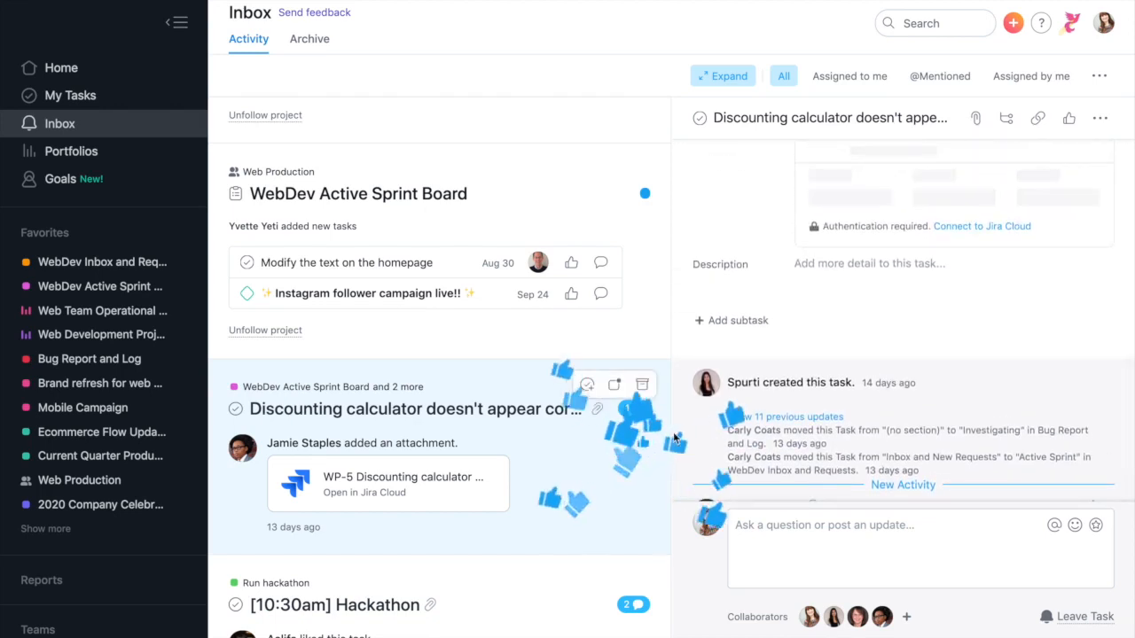
left_click(644, 386)
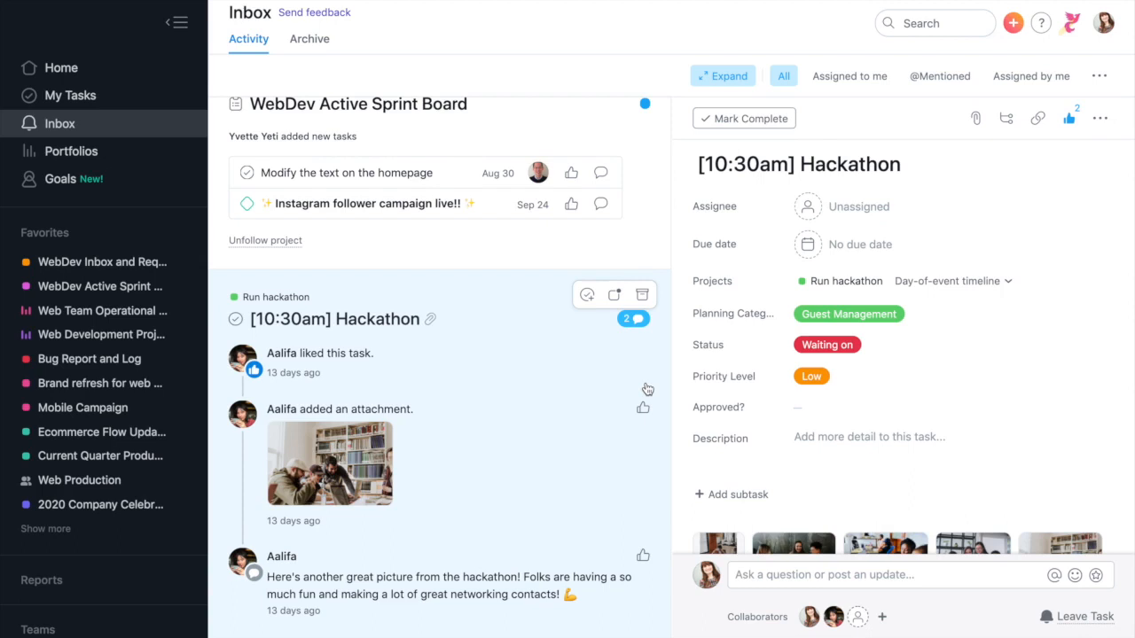
- Check the archived Inbox notifications, return to the activity feed and look through the remaining updates
left_click(316, 39)
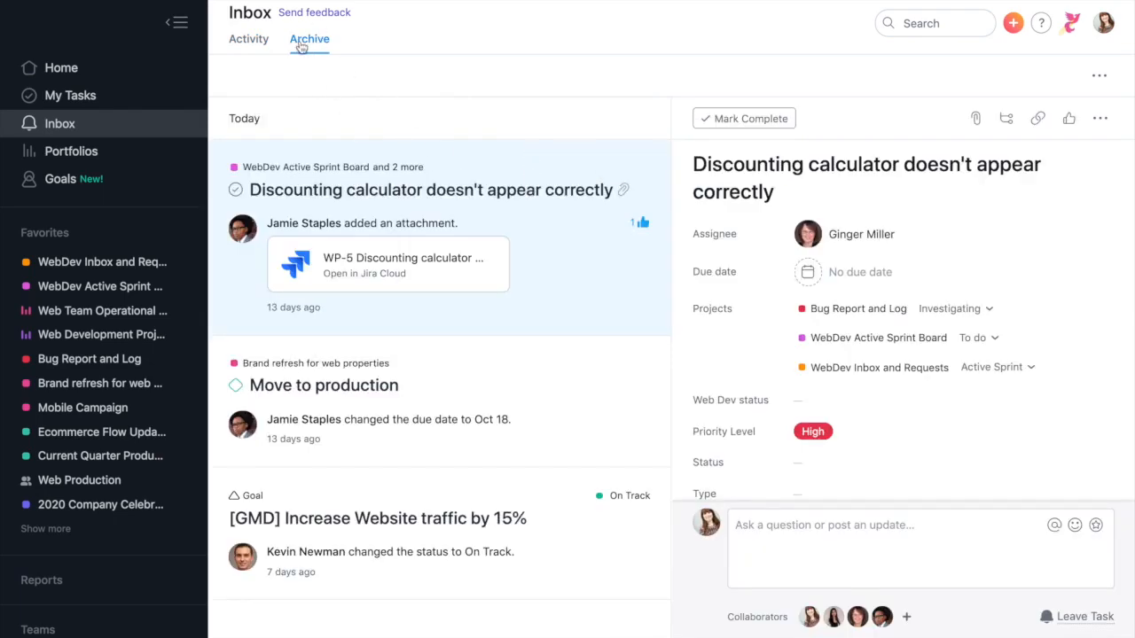
left_click(266, 40)
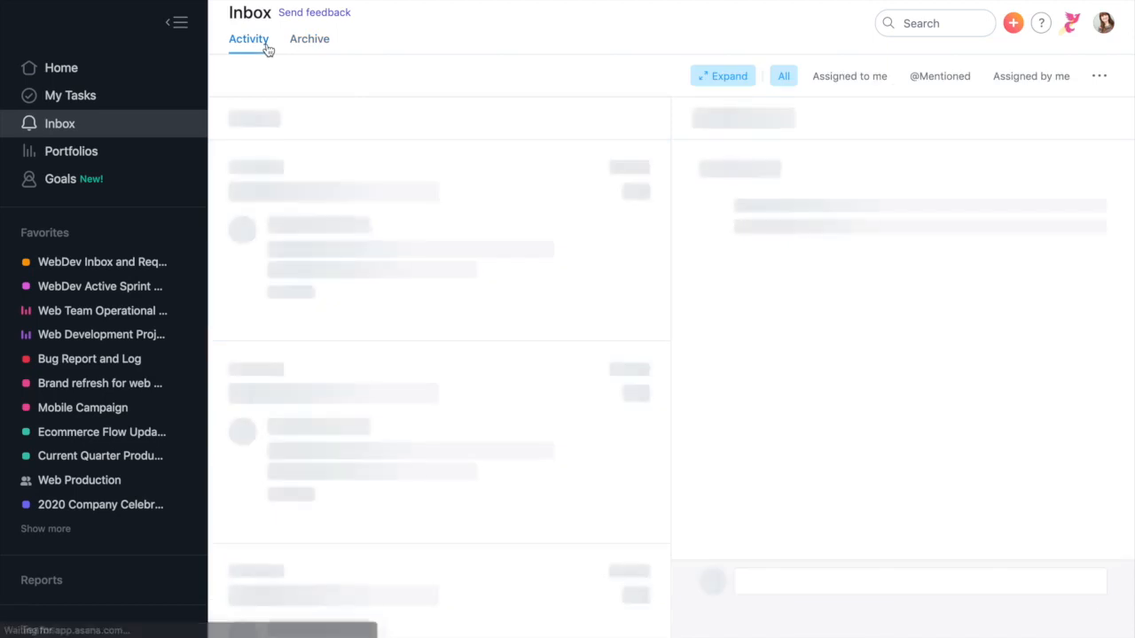
scroll(461, 322, "down", 3)
scroll(461, 325, "down", 1)
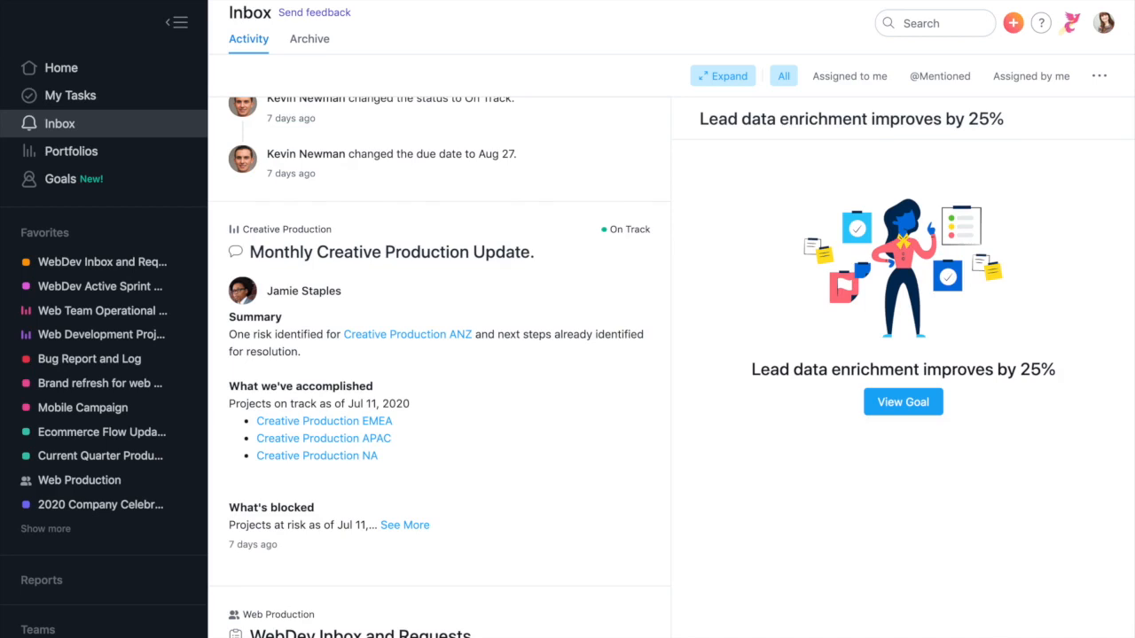
scroll(552, 467, "down", 5)
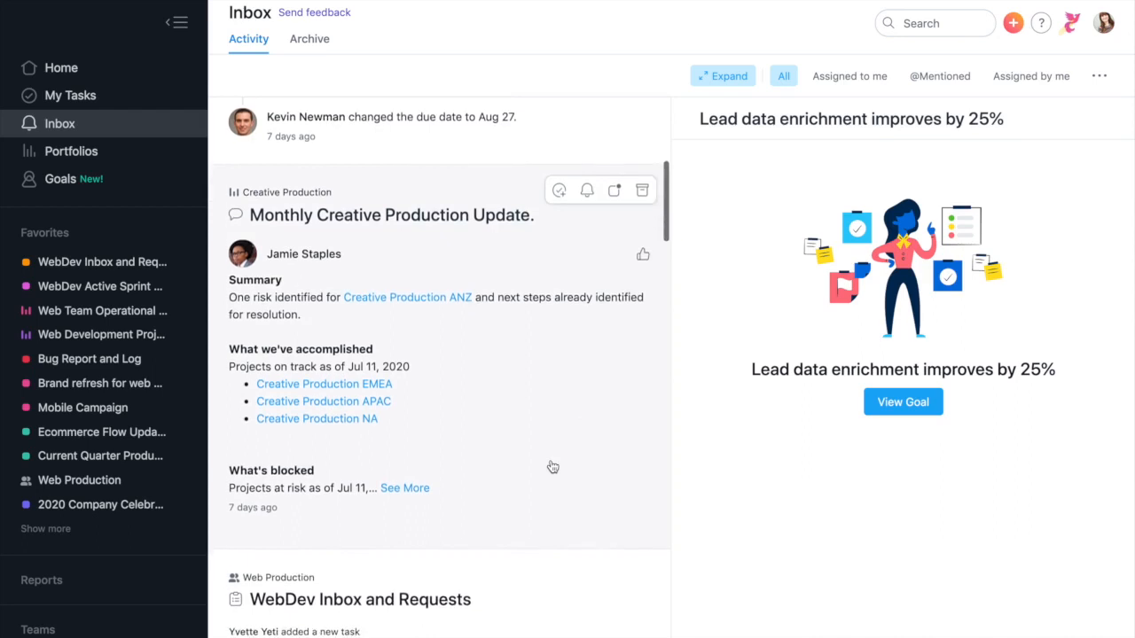
scroll(552, 467, "down", 2)
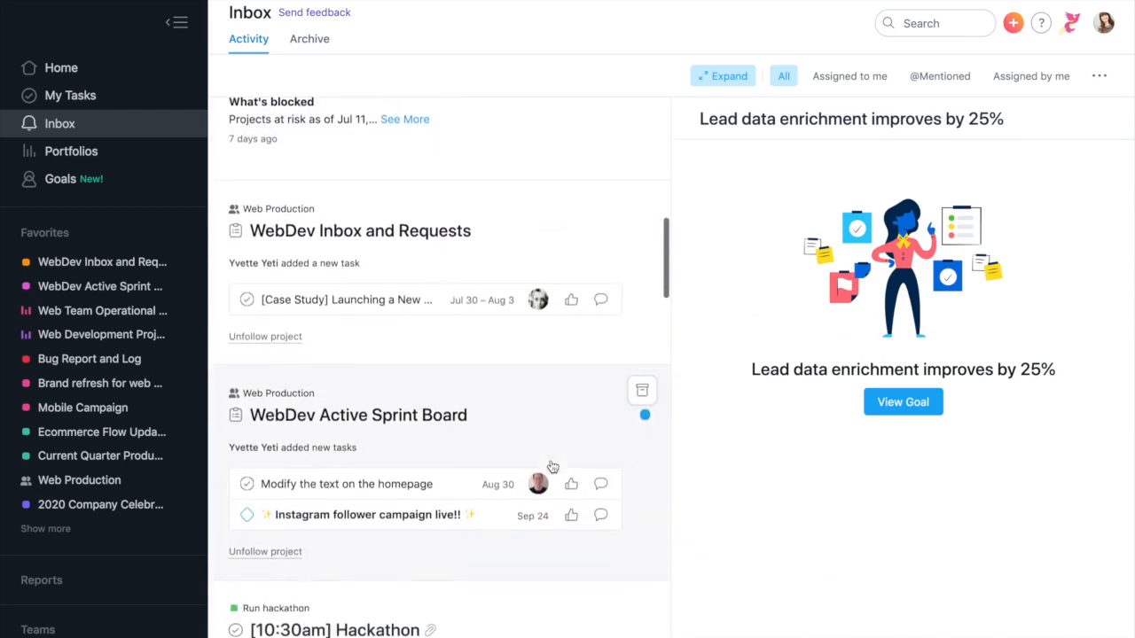
scroll(553, 467, "down", 4)
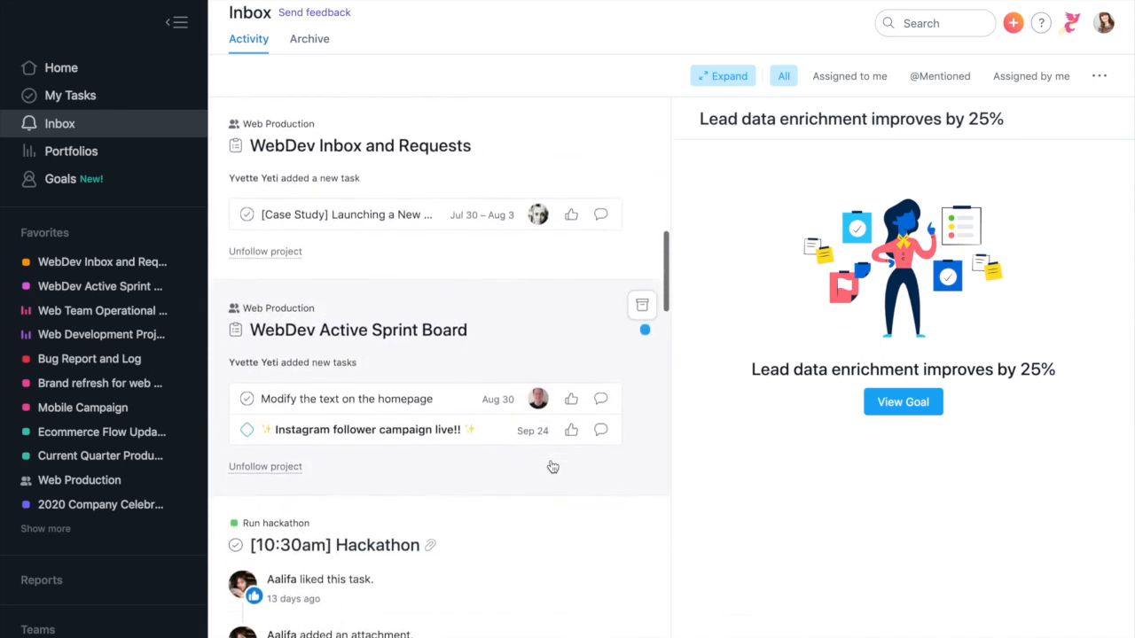
- Create a follow-up task from the [10:30am] Hackathon notification, due Friday, July 24
left_click(507, 390)
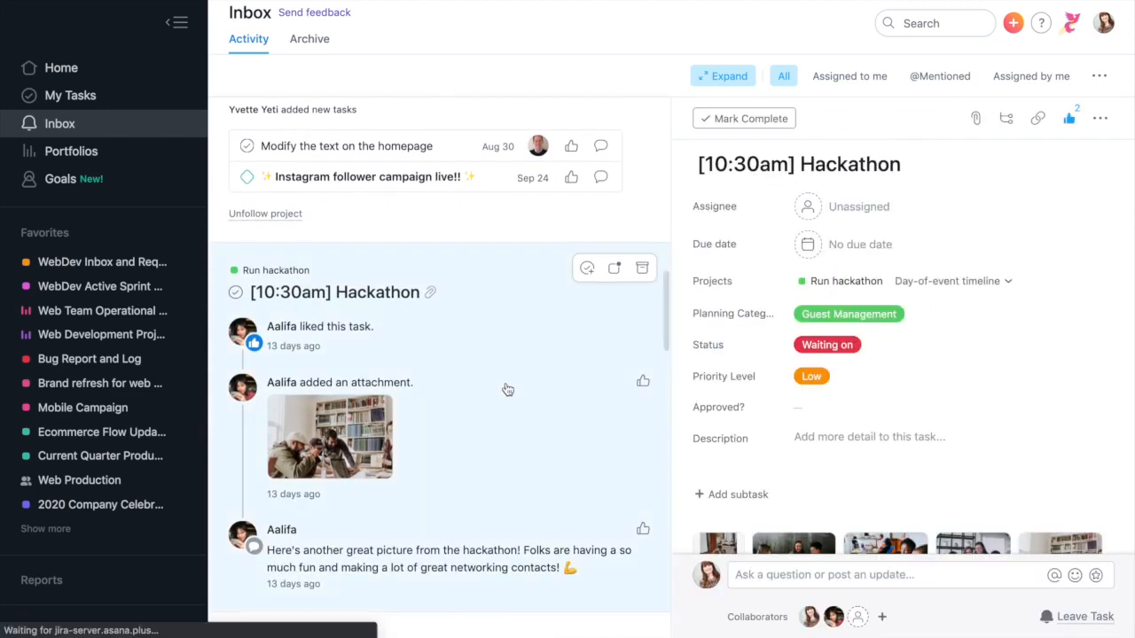
left_click(586, 270)
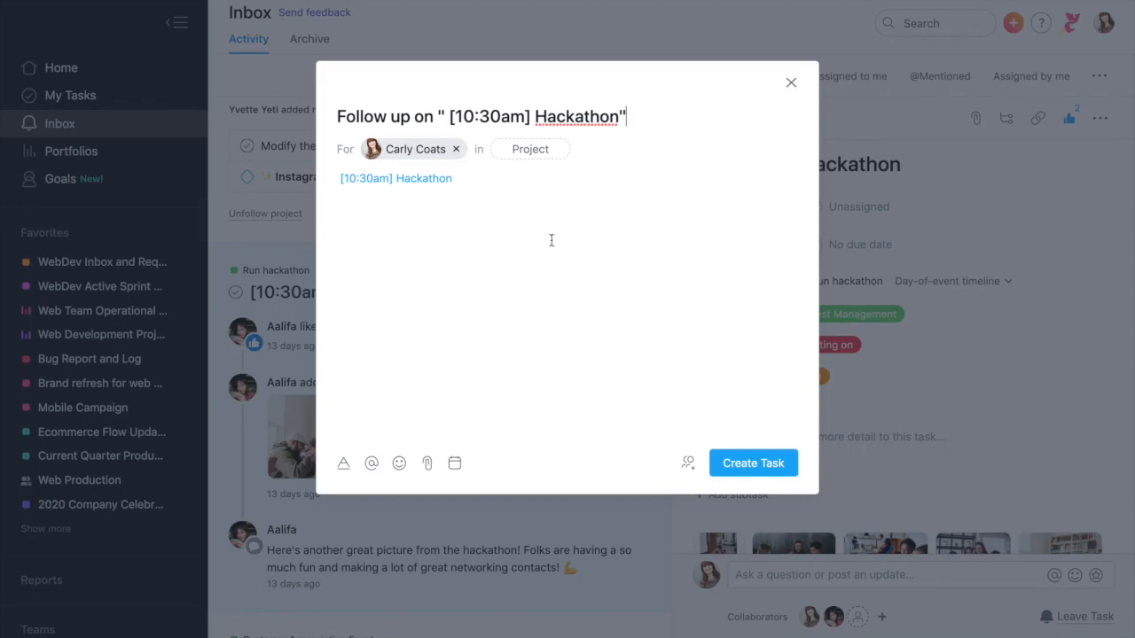
mouse_move(429, 155)
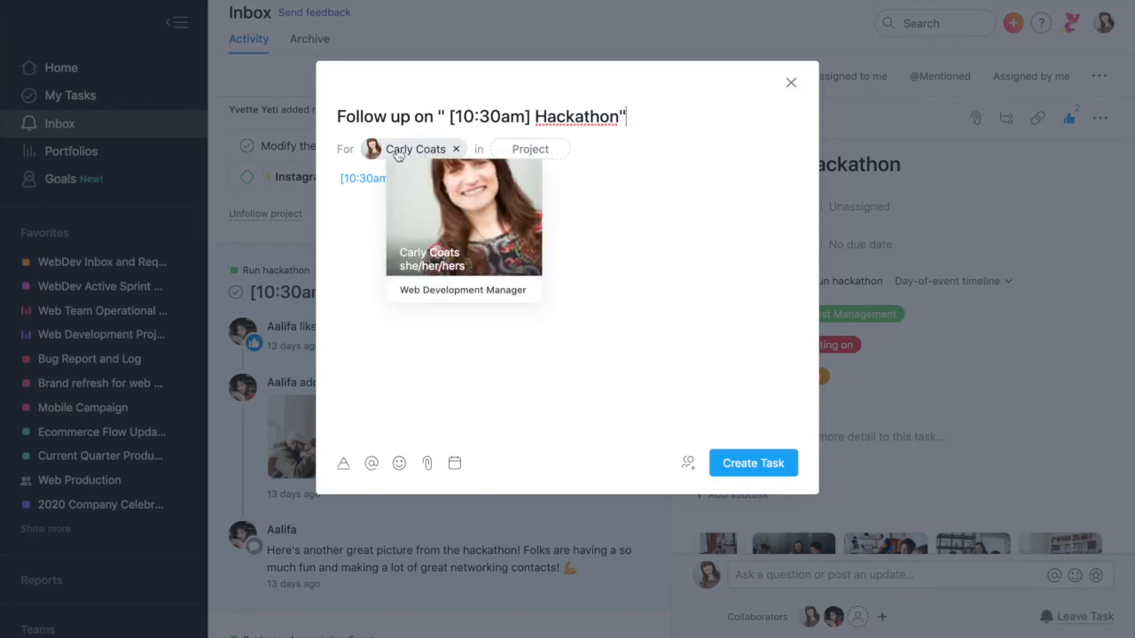
mouse_move(418, 190)
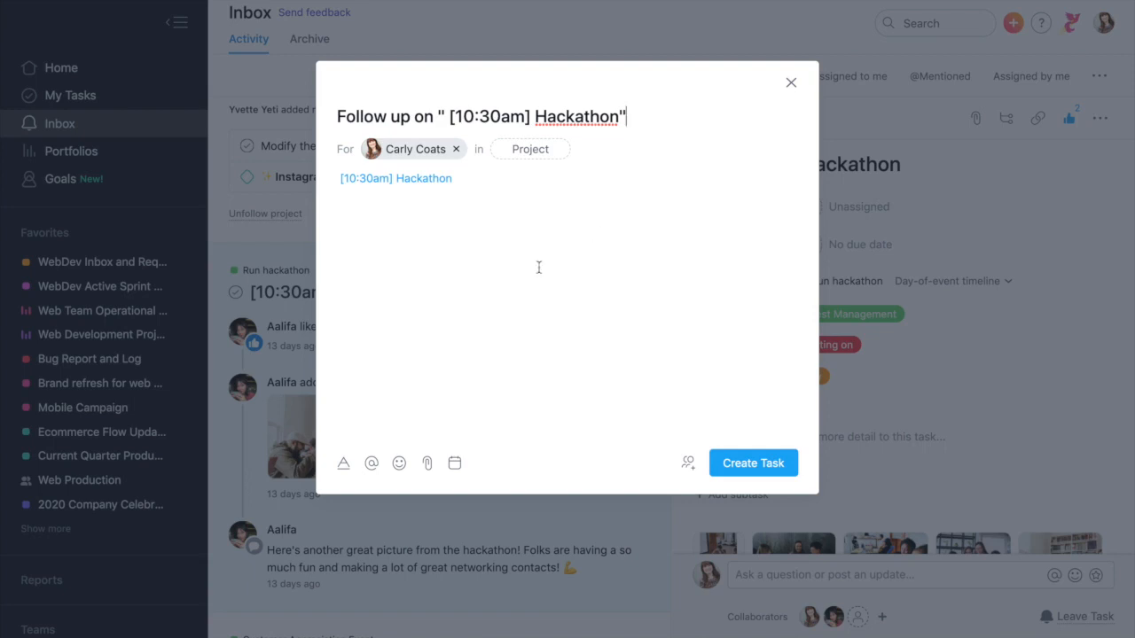
left_click(454, 464)
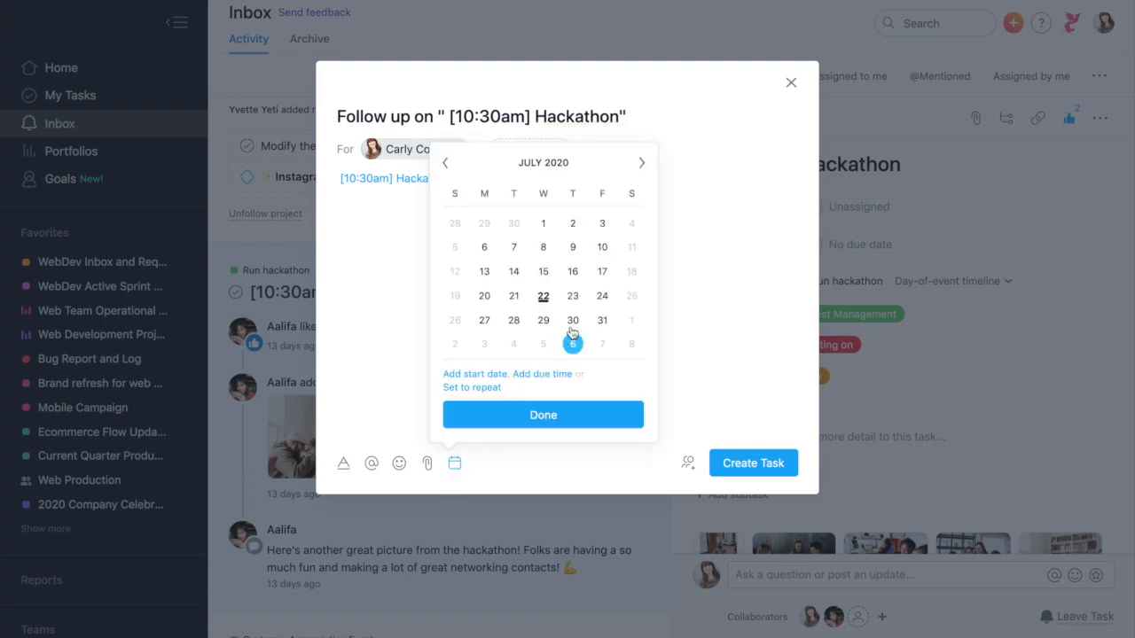
left_click(602, 302)
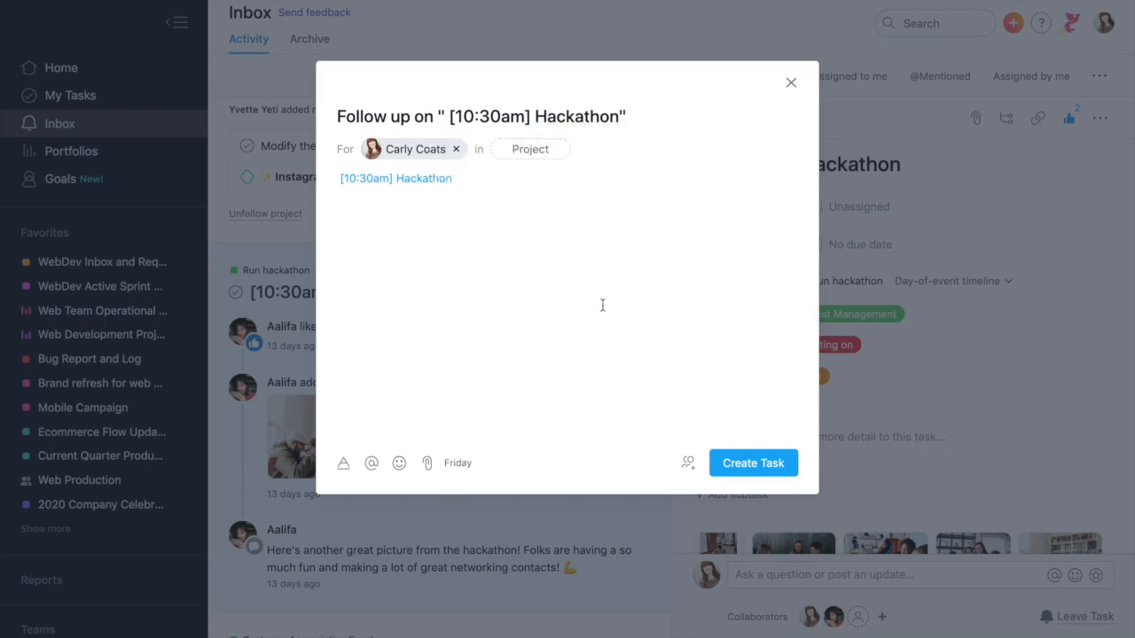
left_click(764, 465)
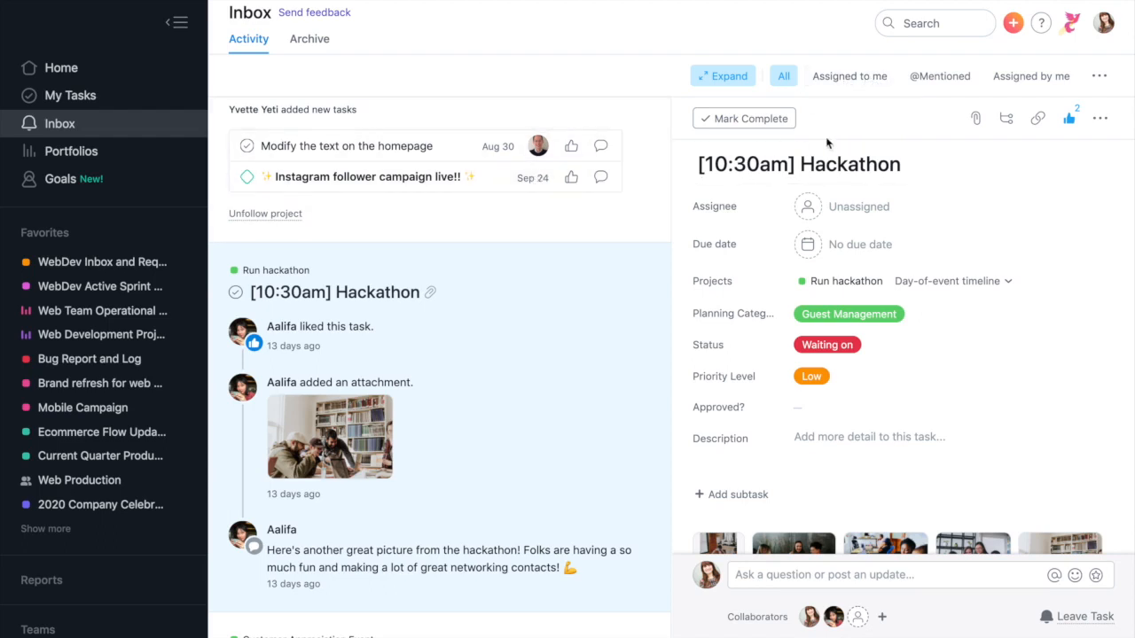
- Filter the Inbox activity to notifications for work assigned to the current account
left_click(856, 79)
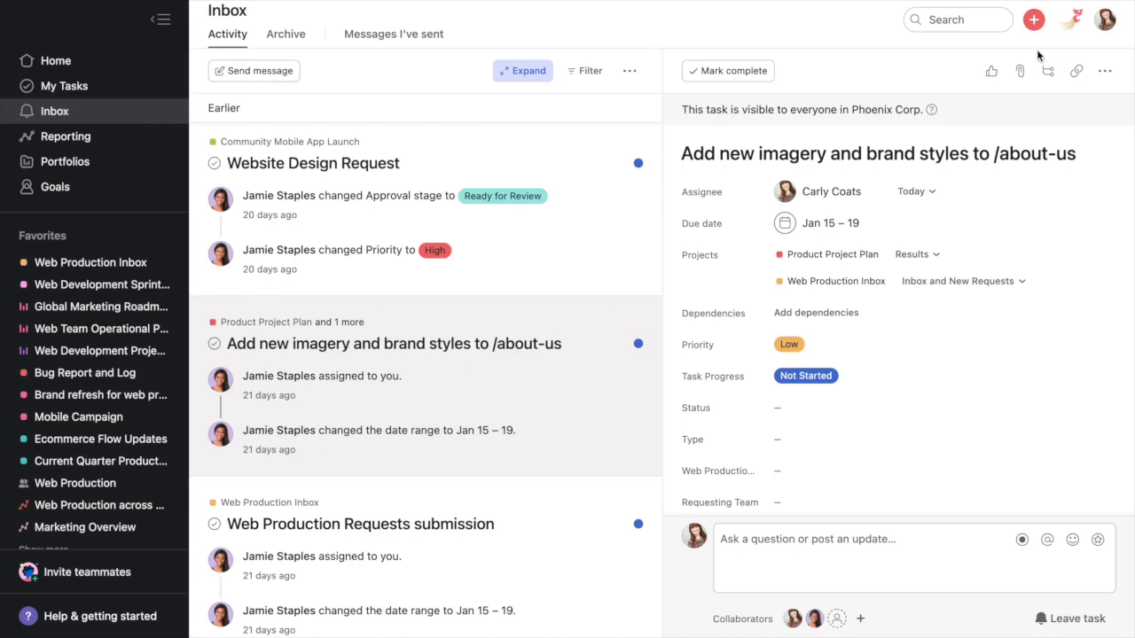
- Open the notification settings of the profile and examine the do-not-disturb, email, browser and project notification options
left_click(1105, 28)
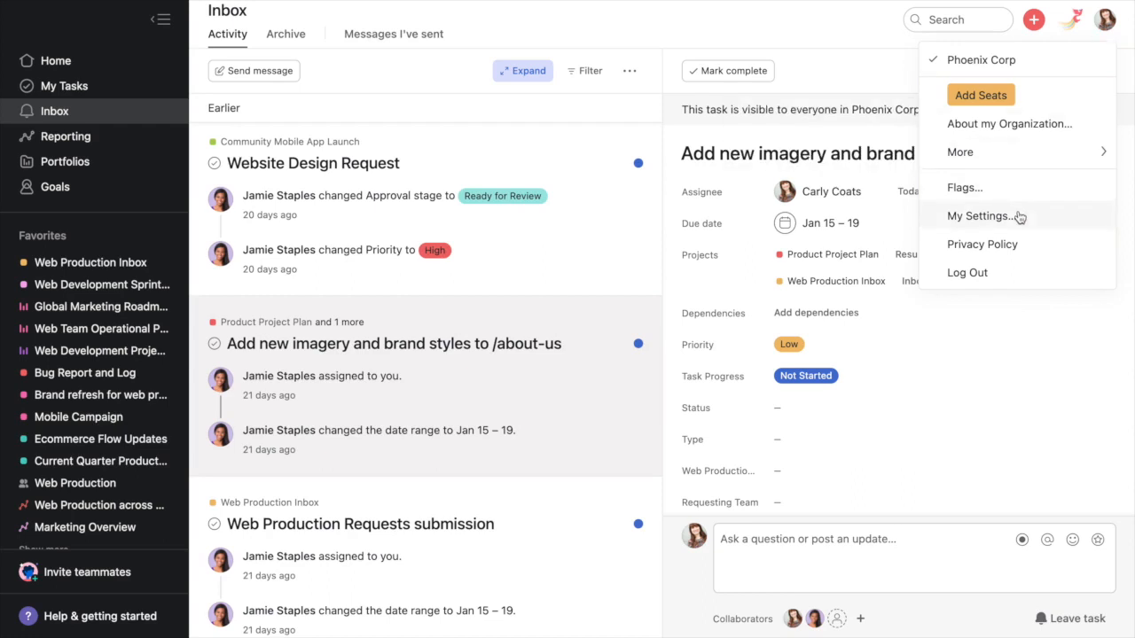
left_click(978, 216)
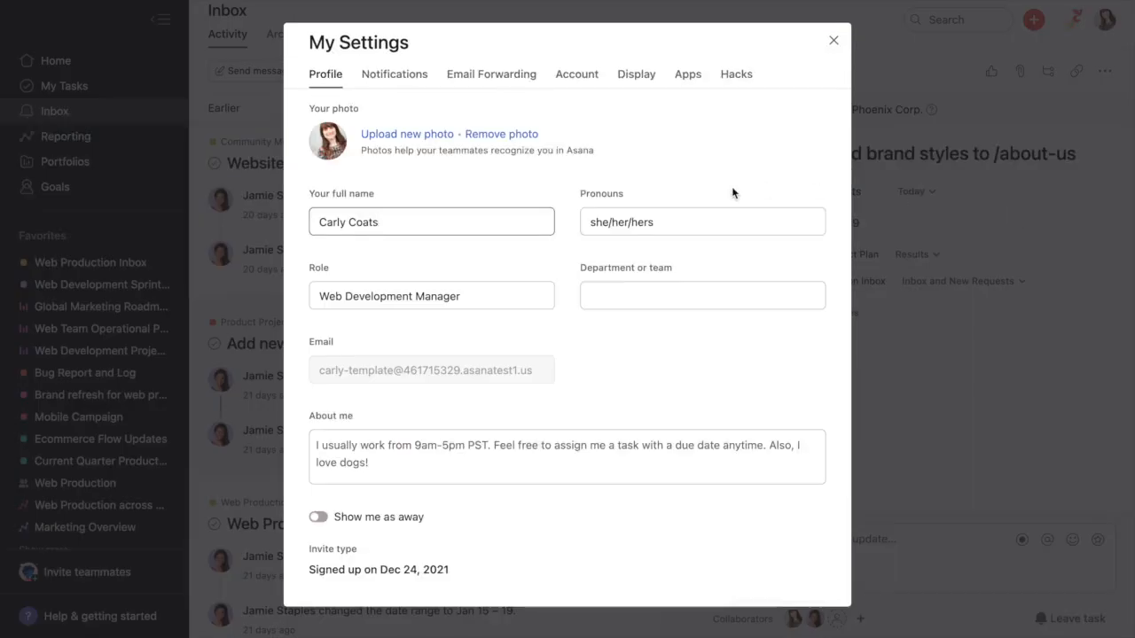
left_click(399, 83)
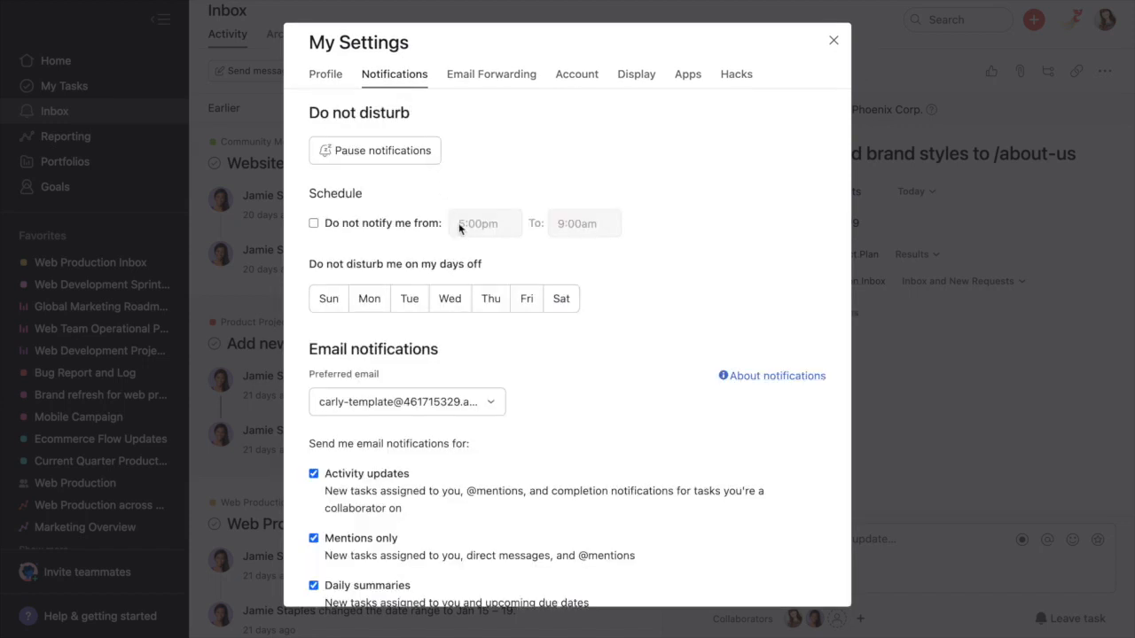
scroll(464, 258, "down", 2)
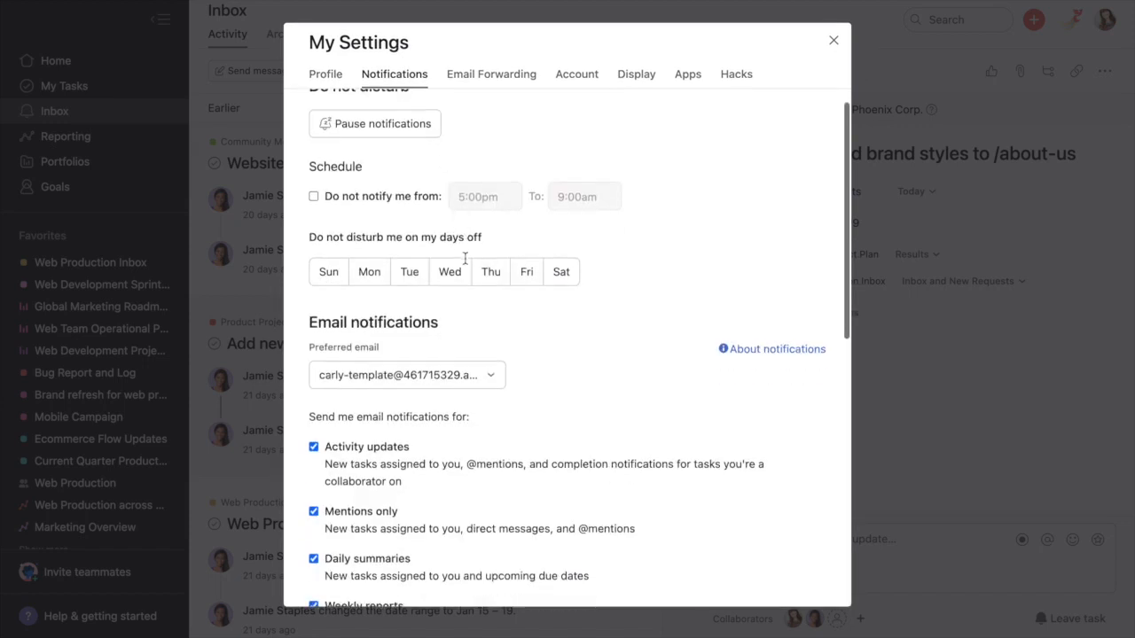
scroll(465, 258, "down", 4)
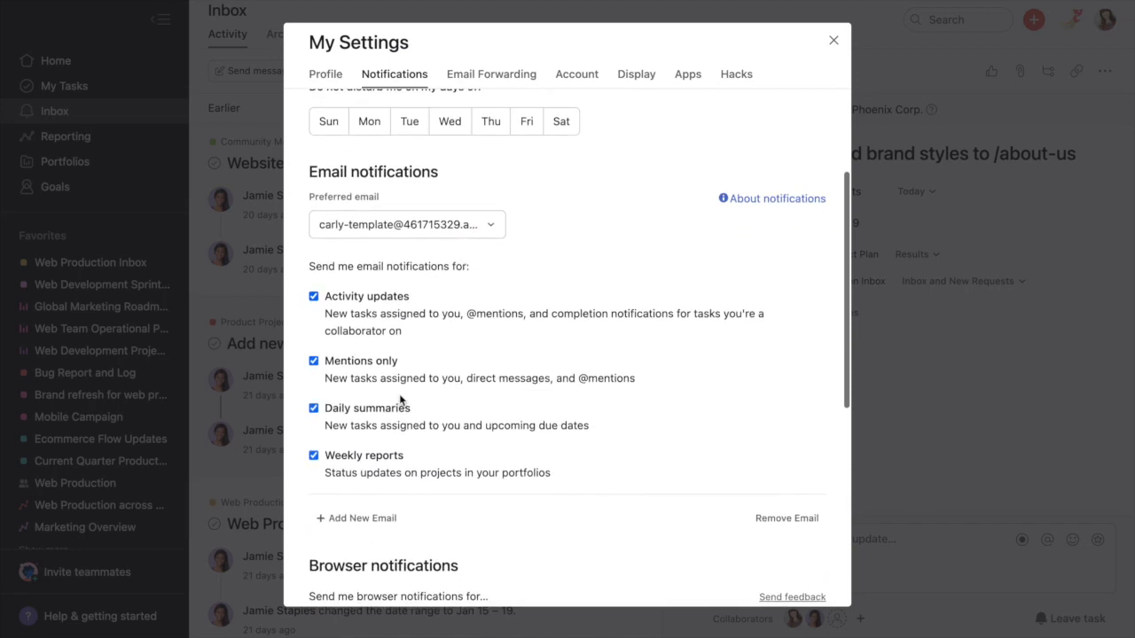
scroll(399, 399, "down", 5)
scroll(399, 394, "down", 8)
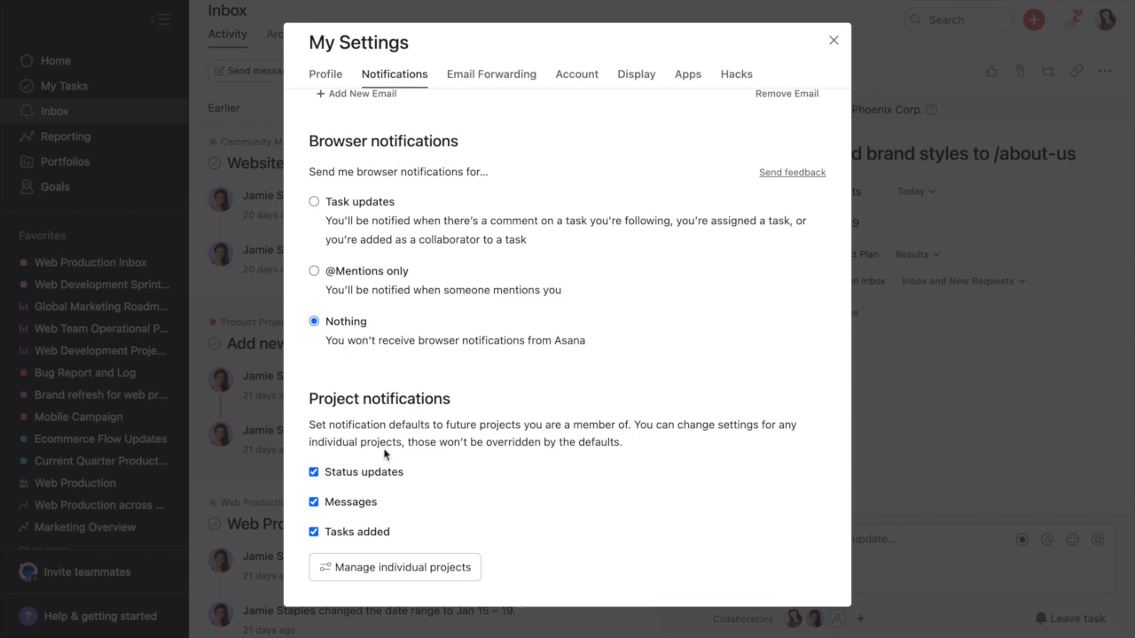
- Turn off Messages and Tasks added in the default project notifications, keeping Status updates enabled
left_click(313, 533)
double_click(315, 507)
left_click(314, 505)
left_click(340, 479)
left_click(313, 476)
- Turn off Tasks added notifications for Web Production Inbox, Ecommerce Flow Updates, Bug Report and Log, and Mobile Campaign, and close the settings
left_click(410, 581)
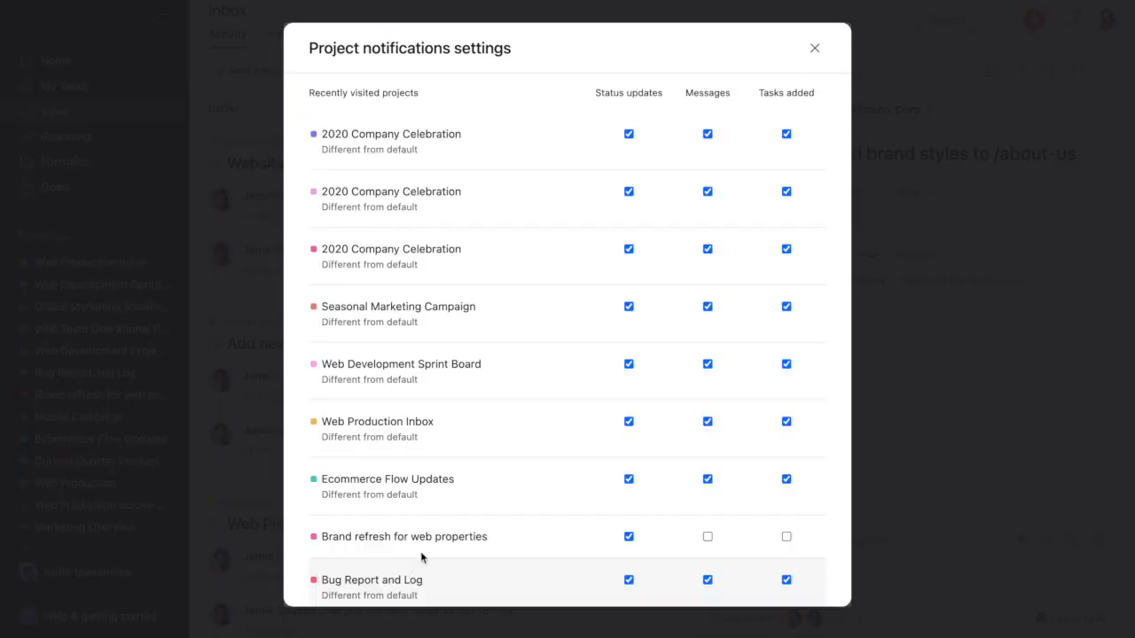
scroll(447, 425, "down", 3)
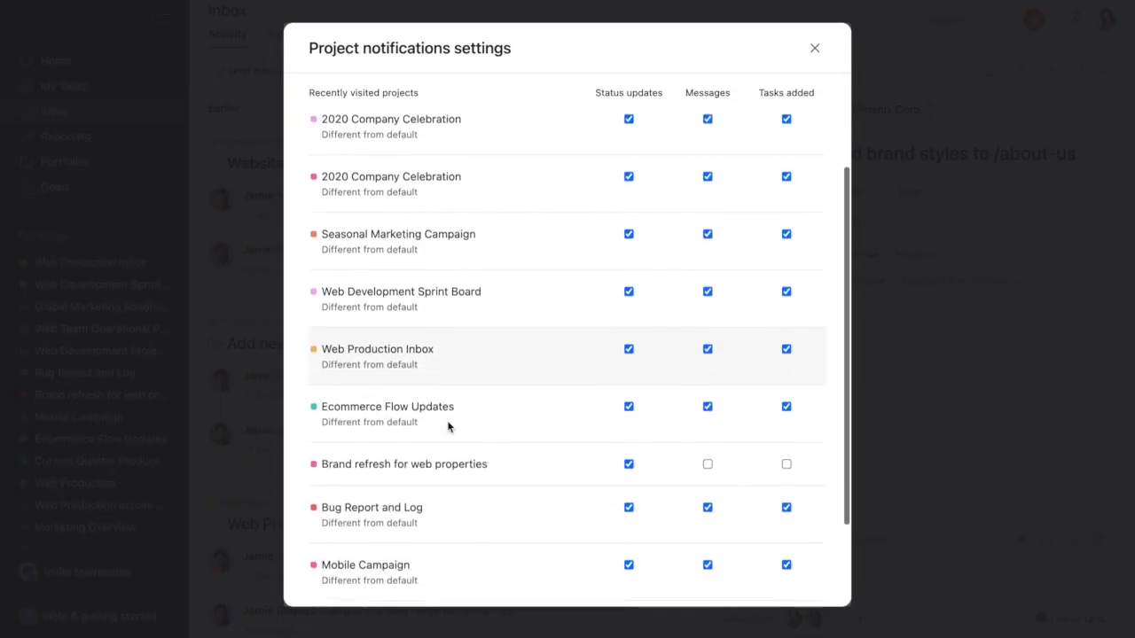
scroll(448, 424, "down", 2)
scroll(588, 325, "up", 4)
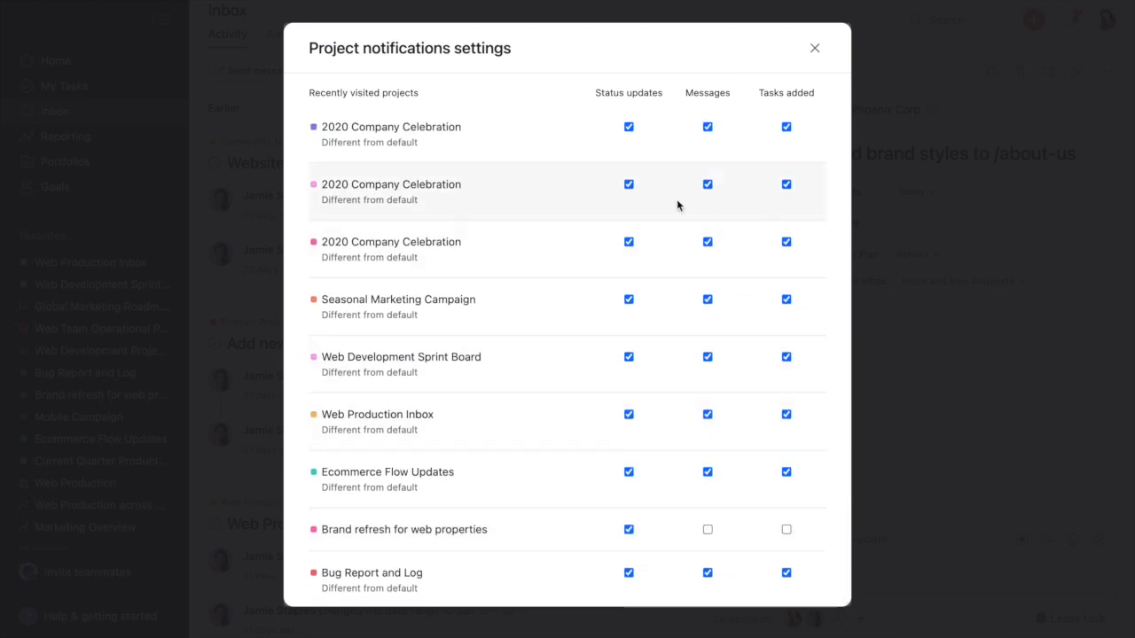
scroll(677, 204, "down", 4)
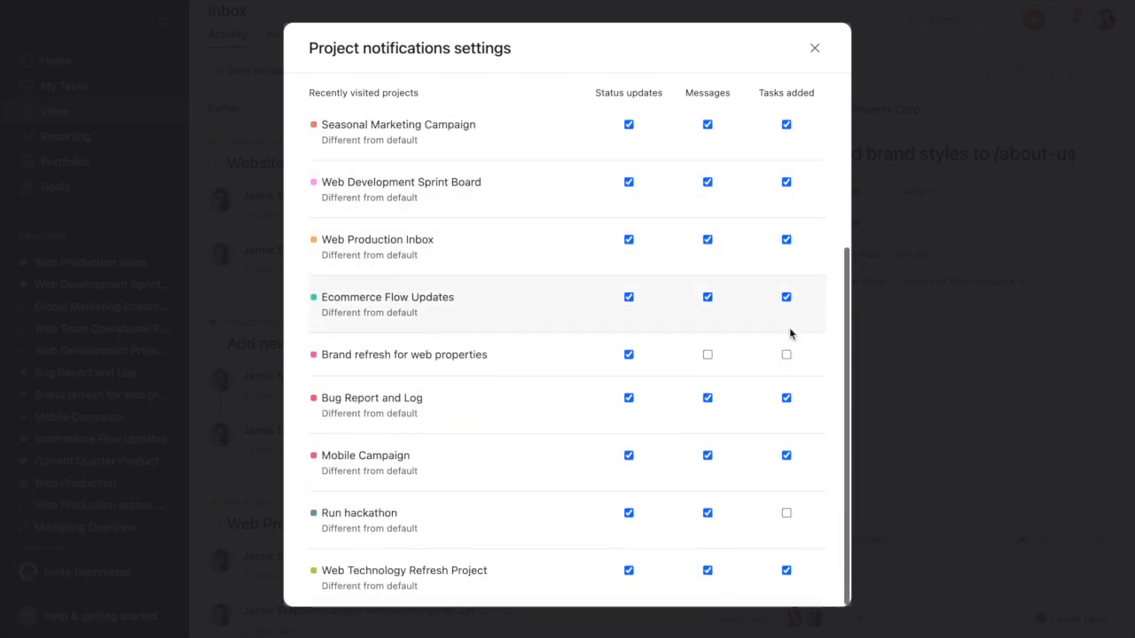
left_click(786, 239)
left_click(786, 297)
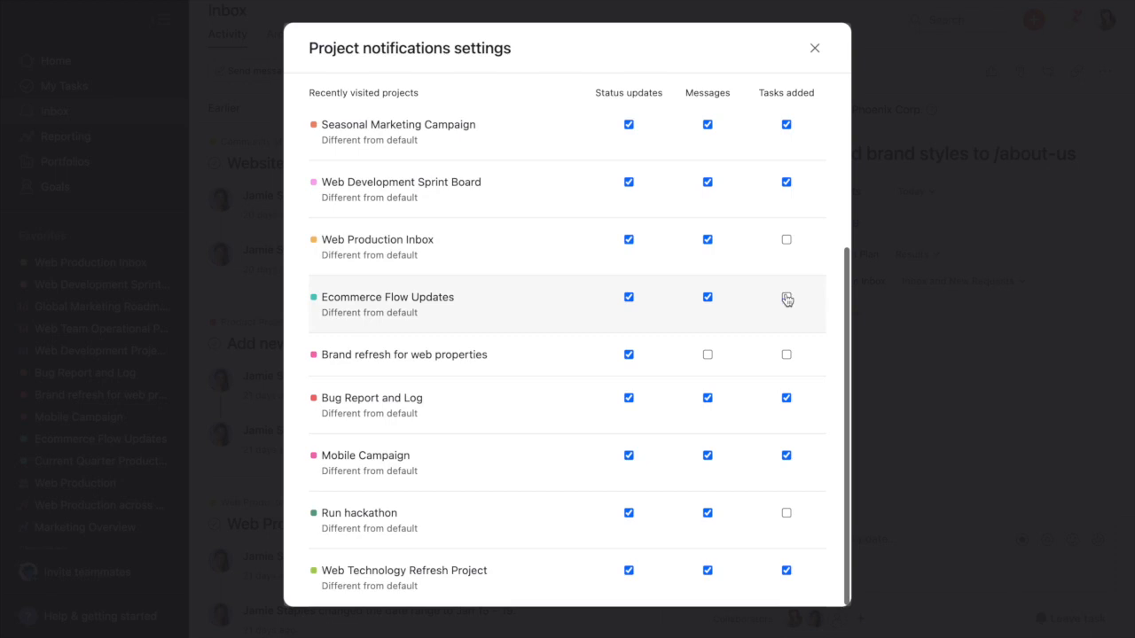
left_click(786, 399)
left_click(785, 456)
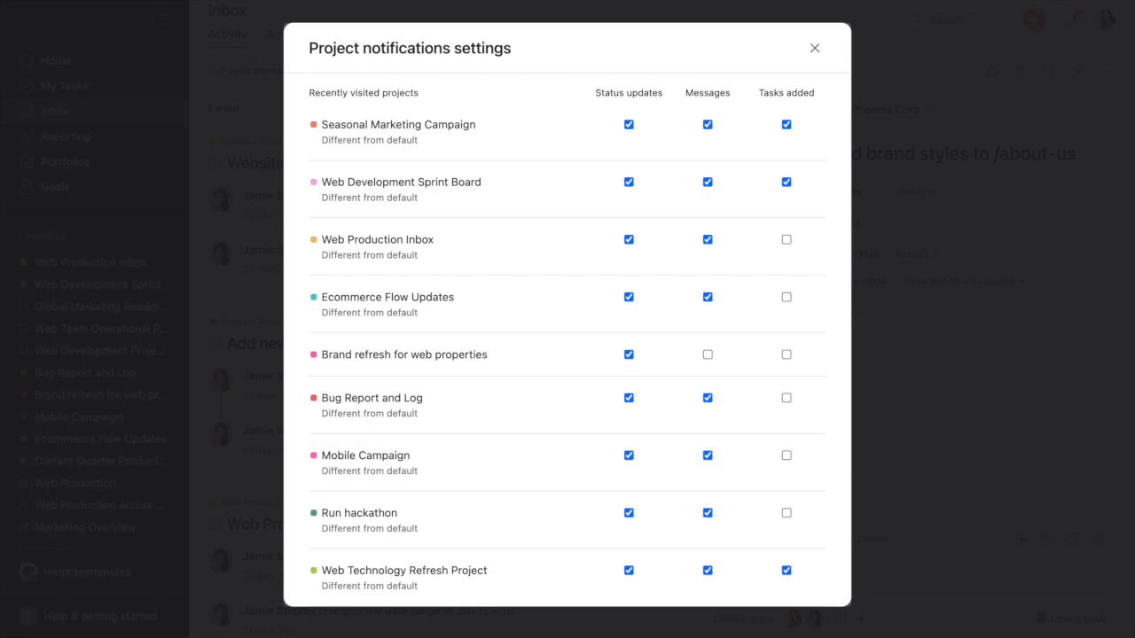
left_click(814, 48)
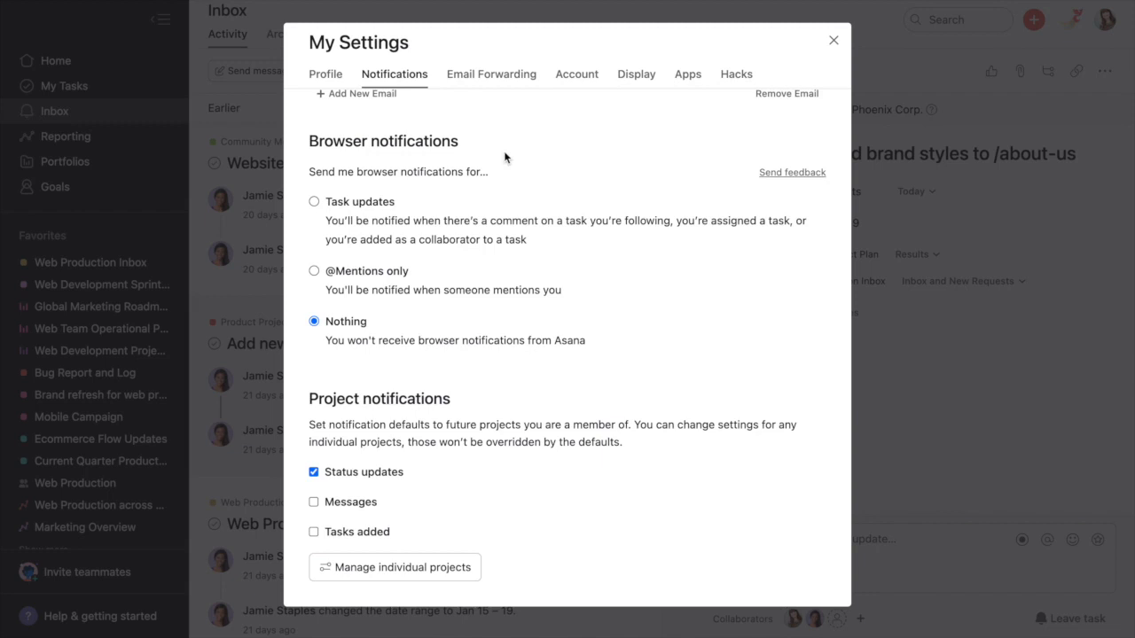
scroll(504, 158, "up", 5)
scroll(505, 158, "up", 5)
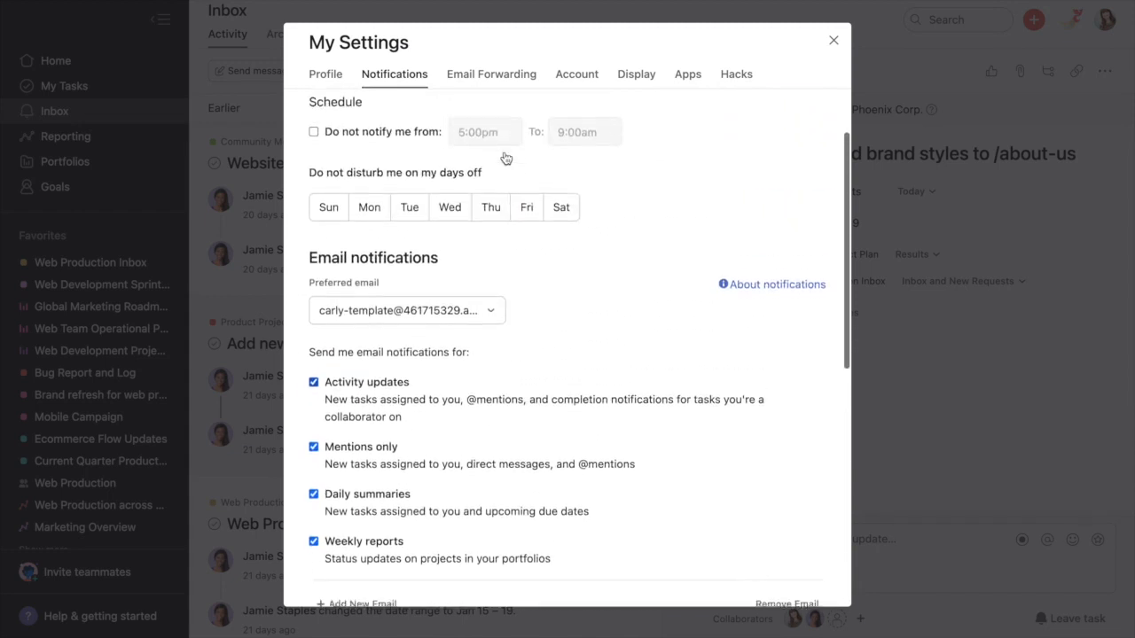
left_click(835, 43)
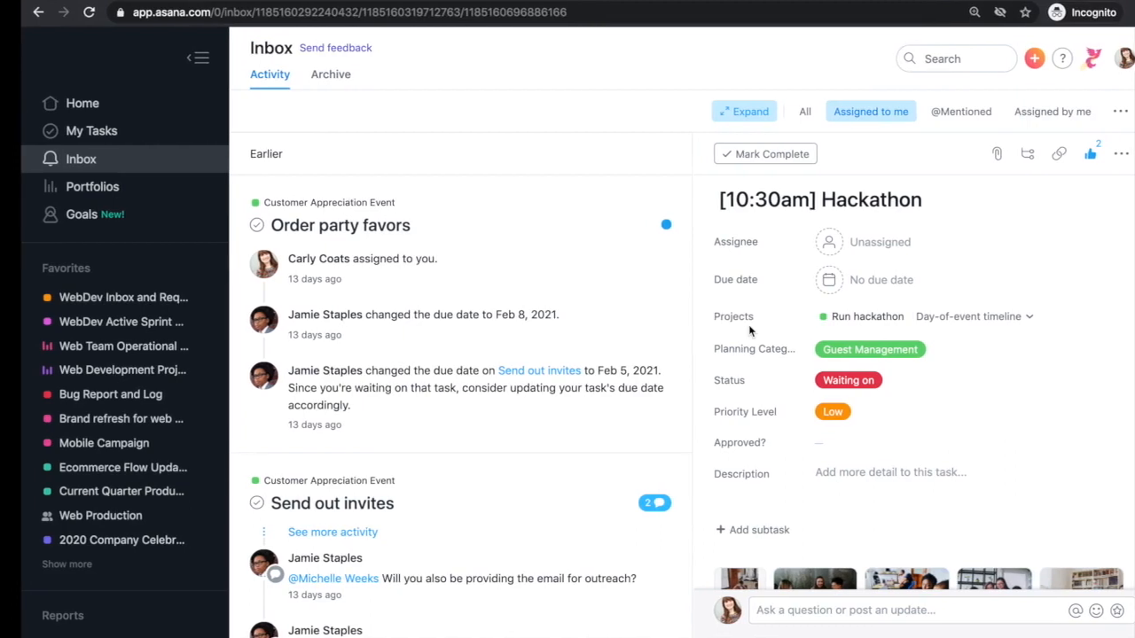
key("ctrl+Left")
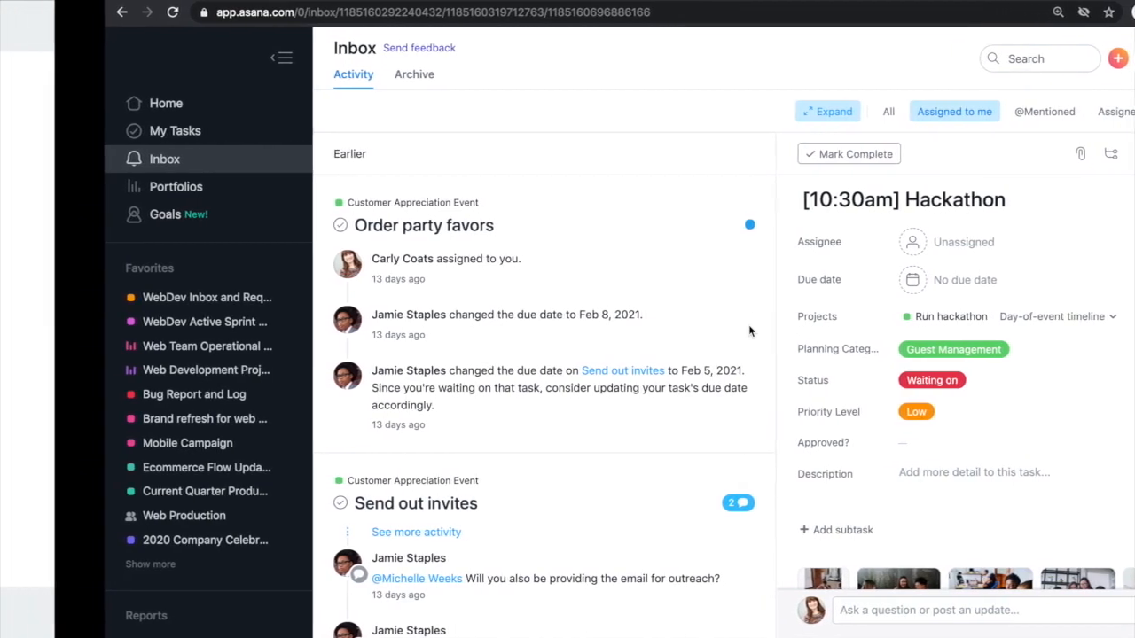
key("Right")
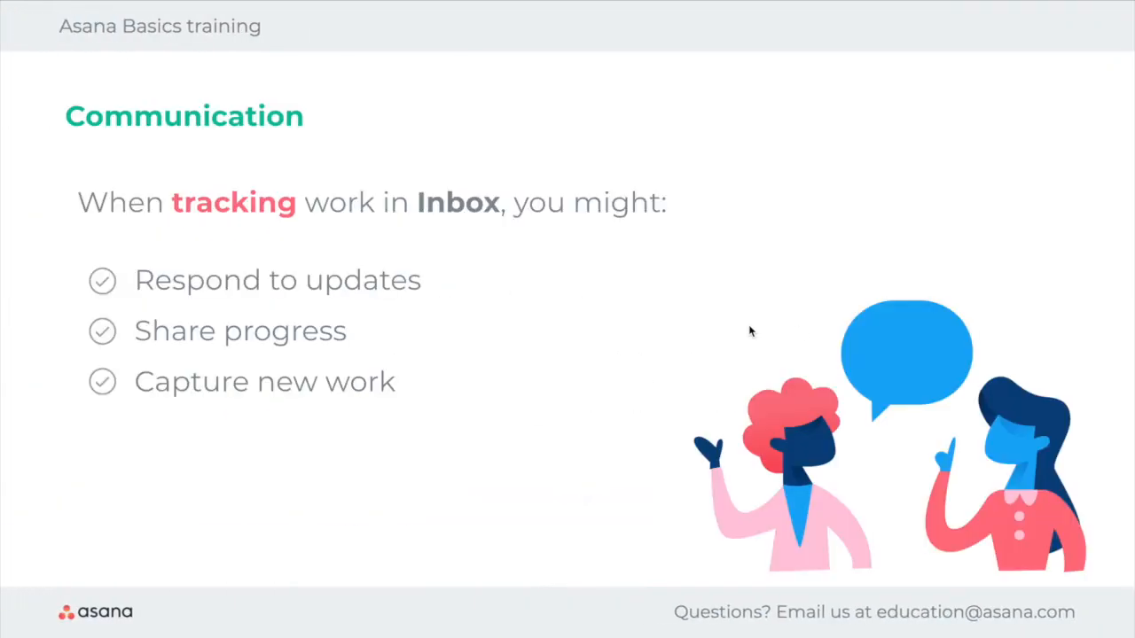